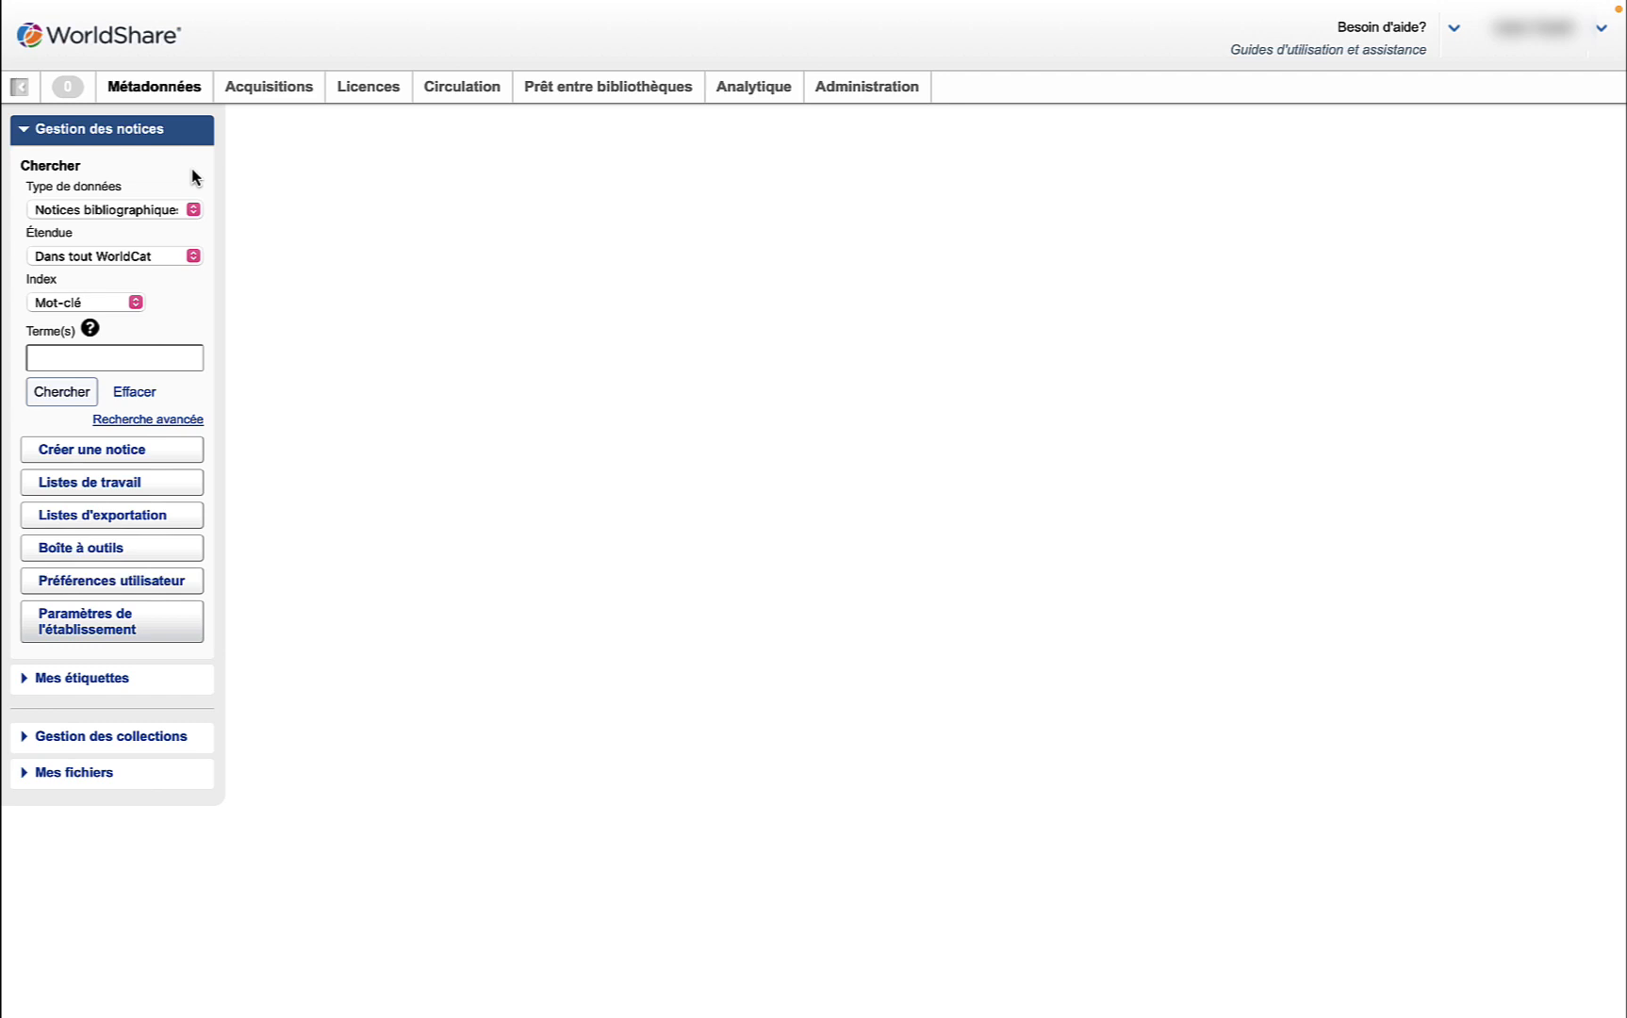
click(137, 303)
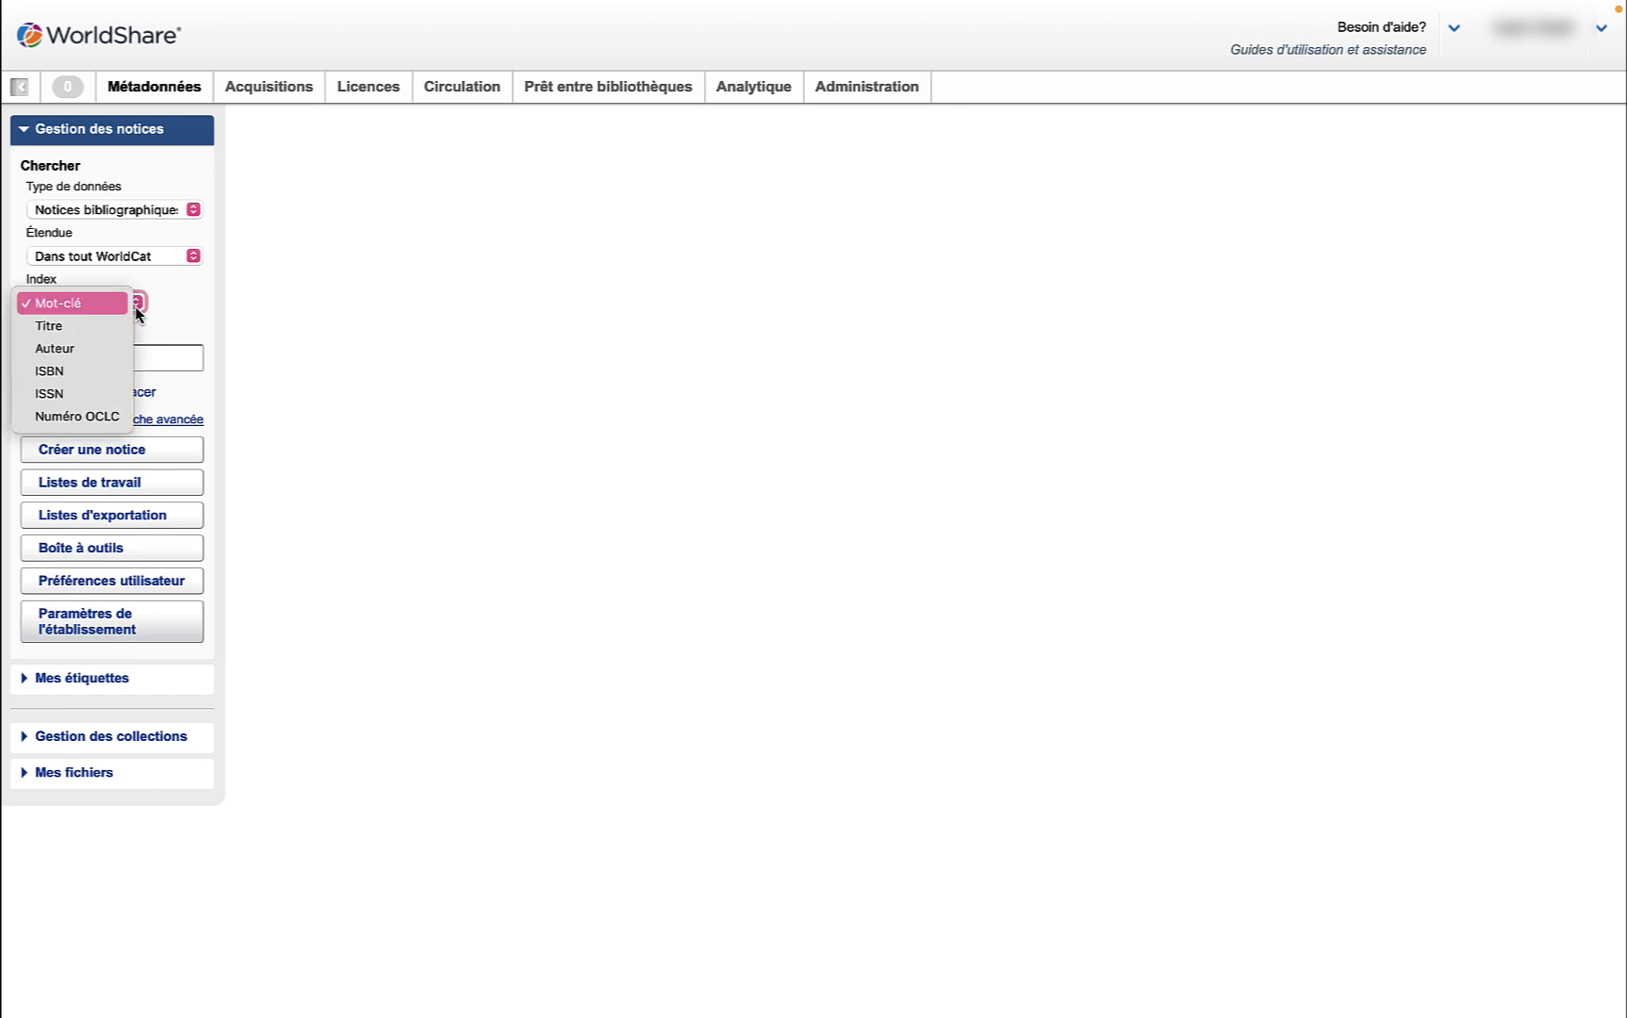
click(88, 370)
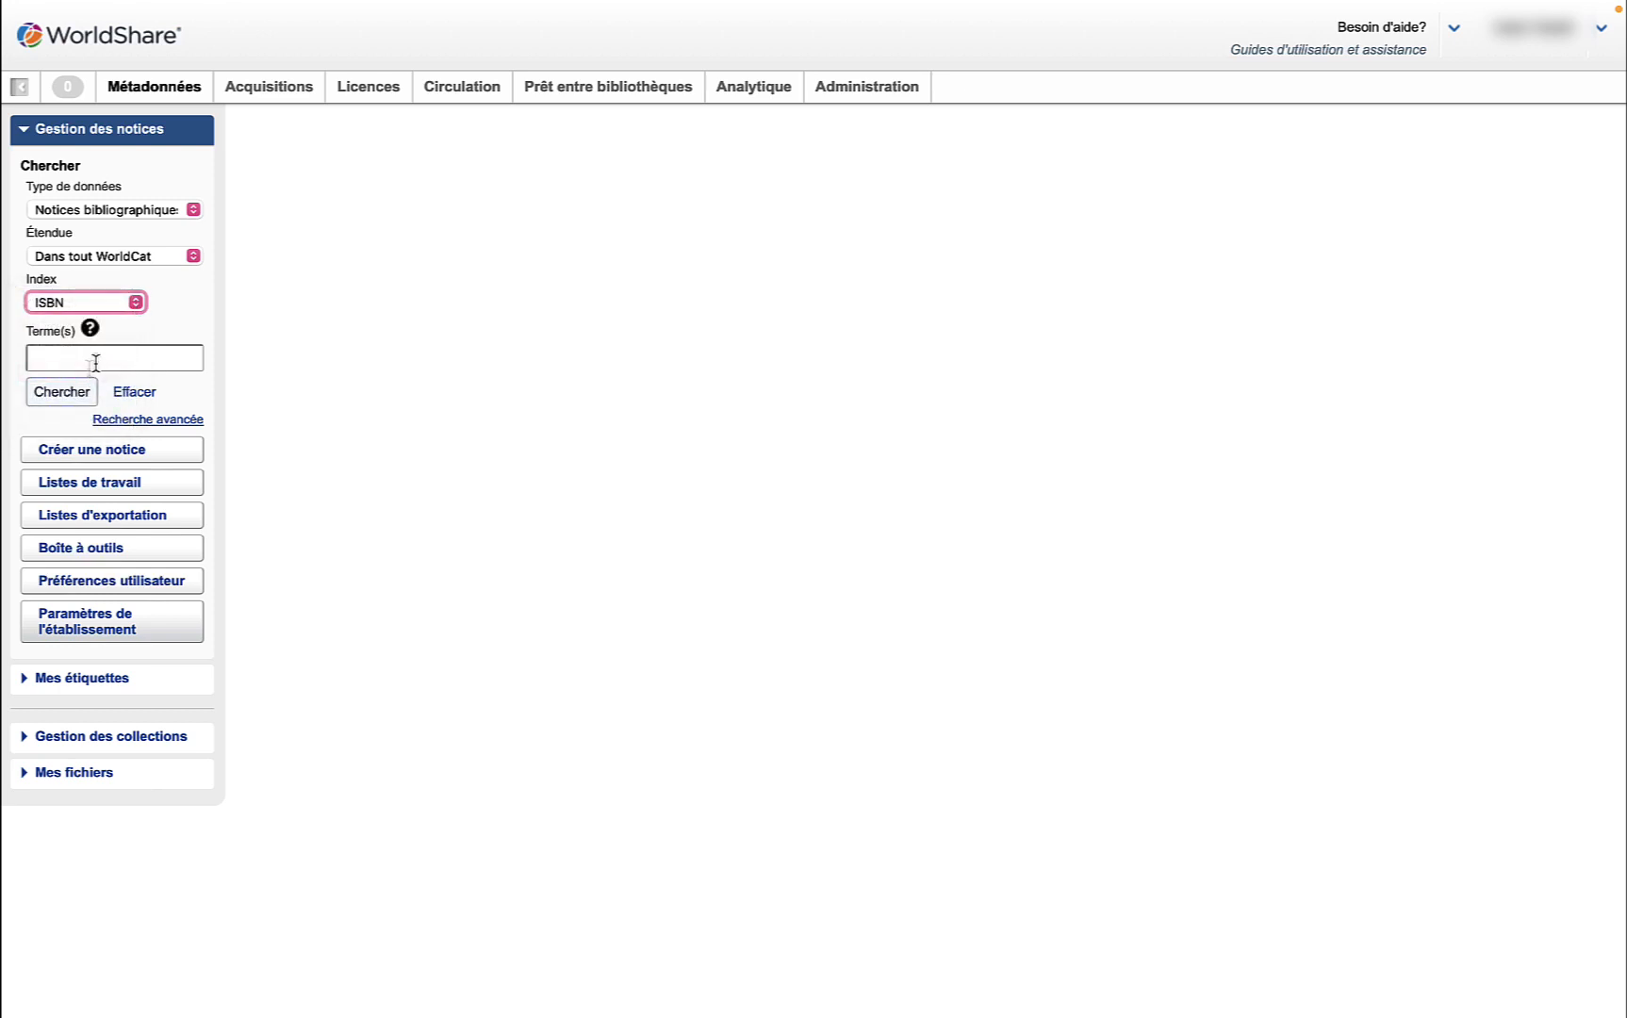
click(119, 355)
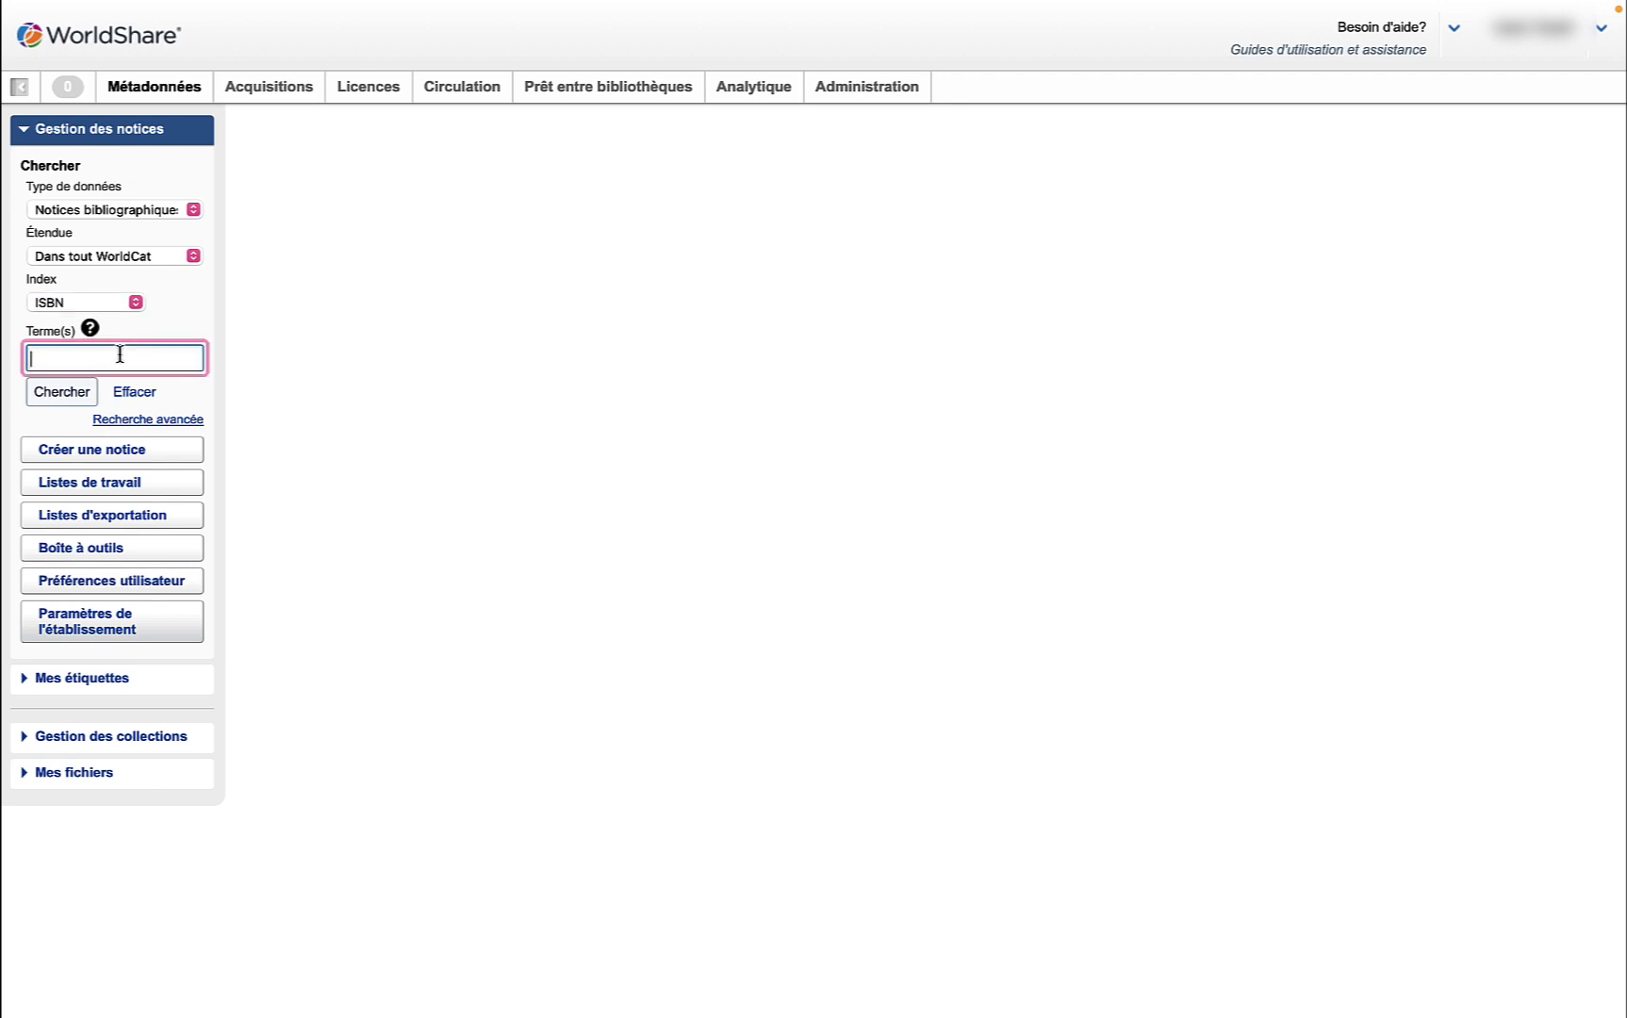
key(ctrl+v)
click(68, 393)
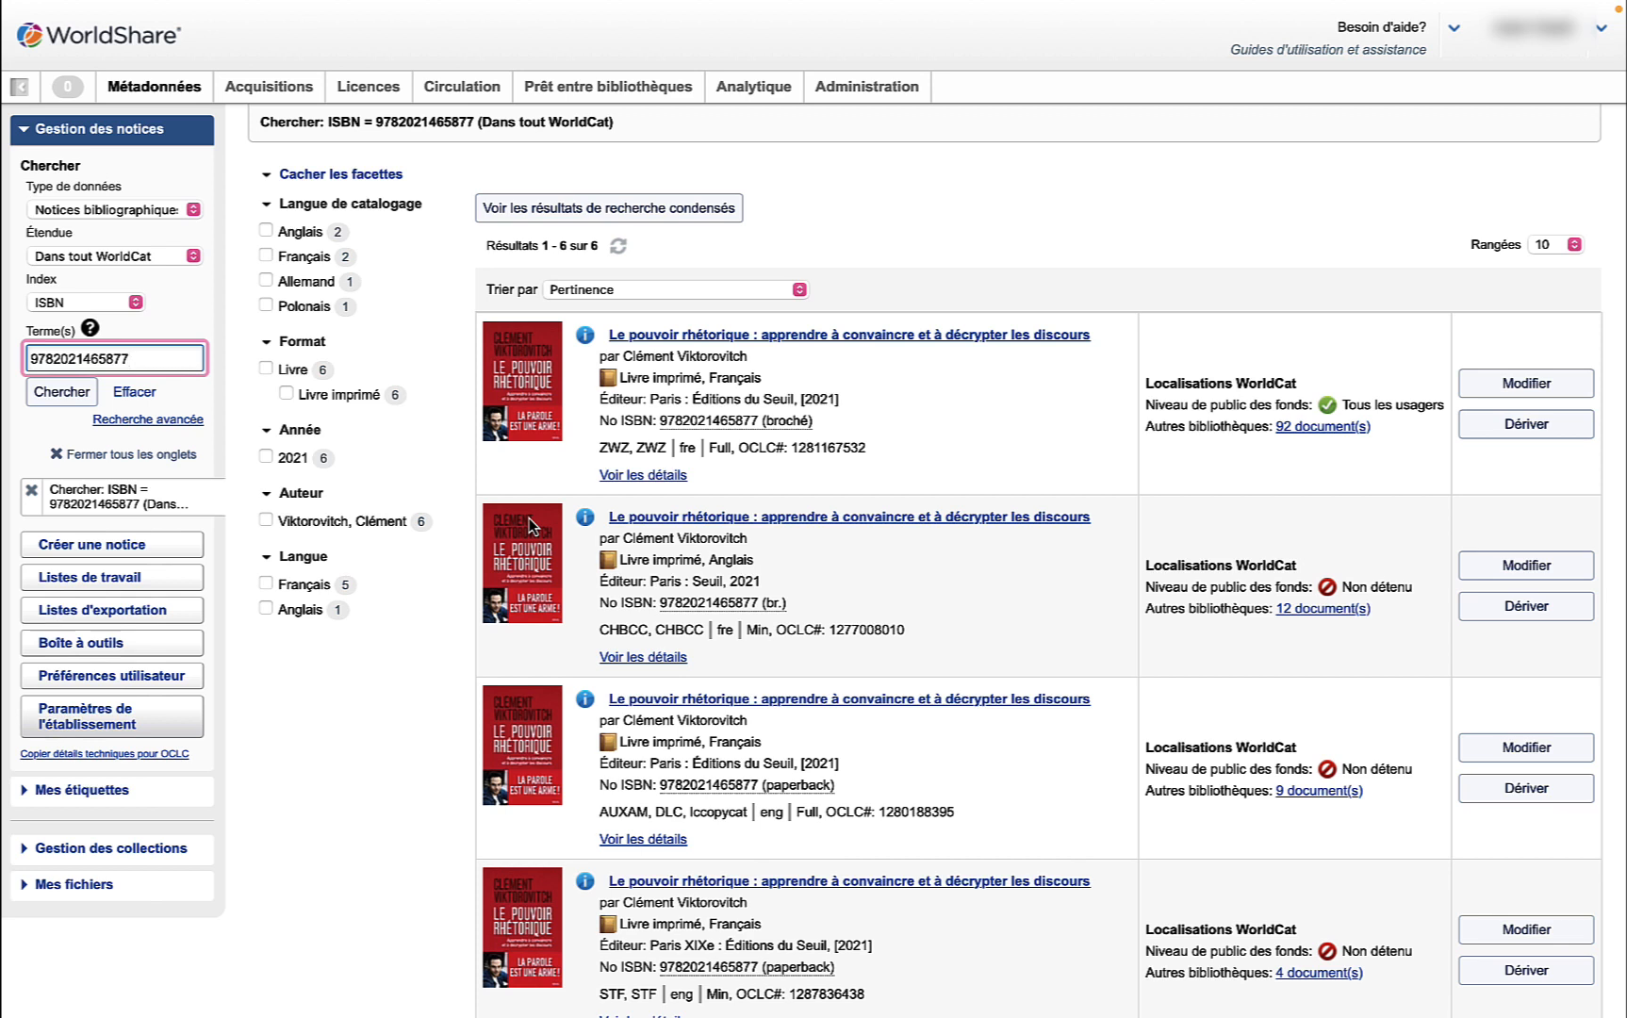
click(247, 818)
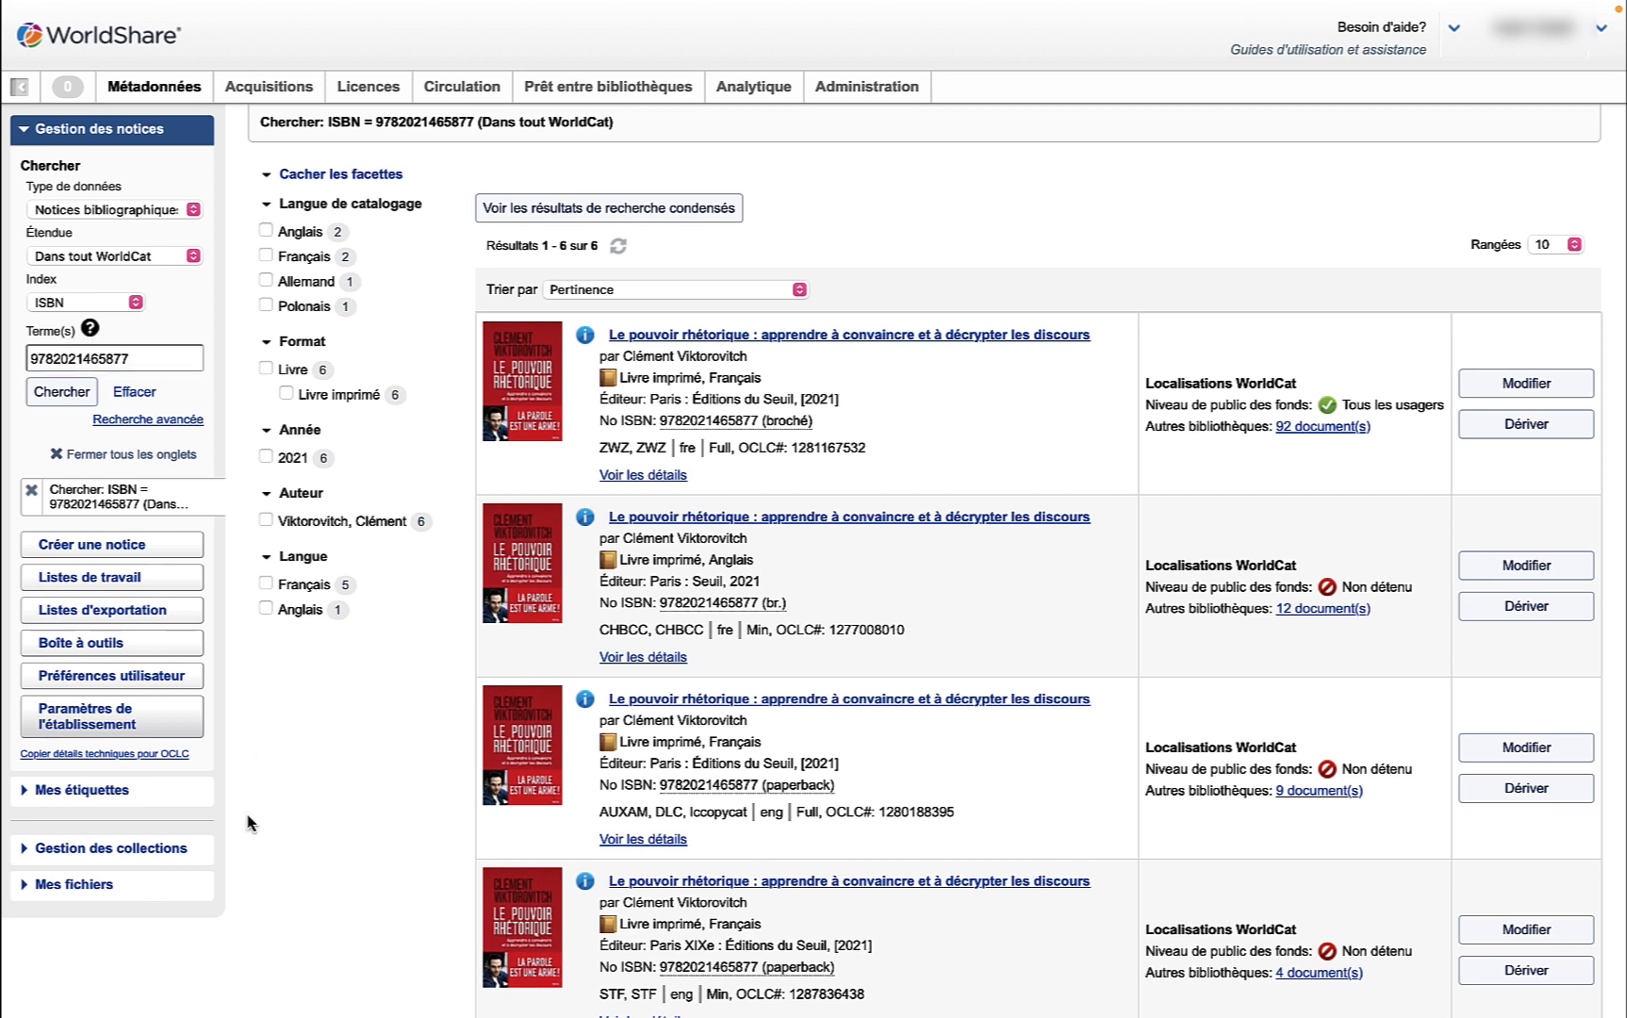
Start an advanced search with the first index set to Titre and the term "Recherche et méthodologie en sciences sociales et humaines".
click(188, 422)
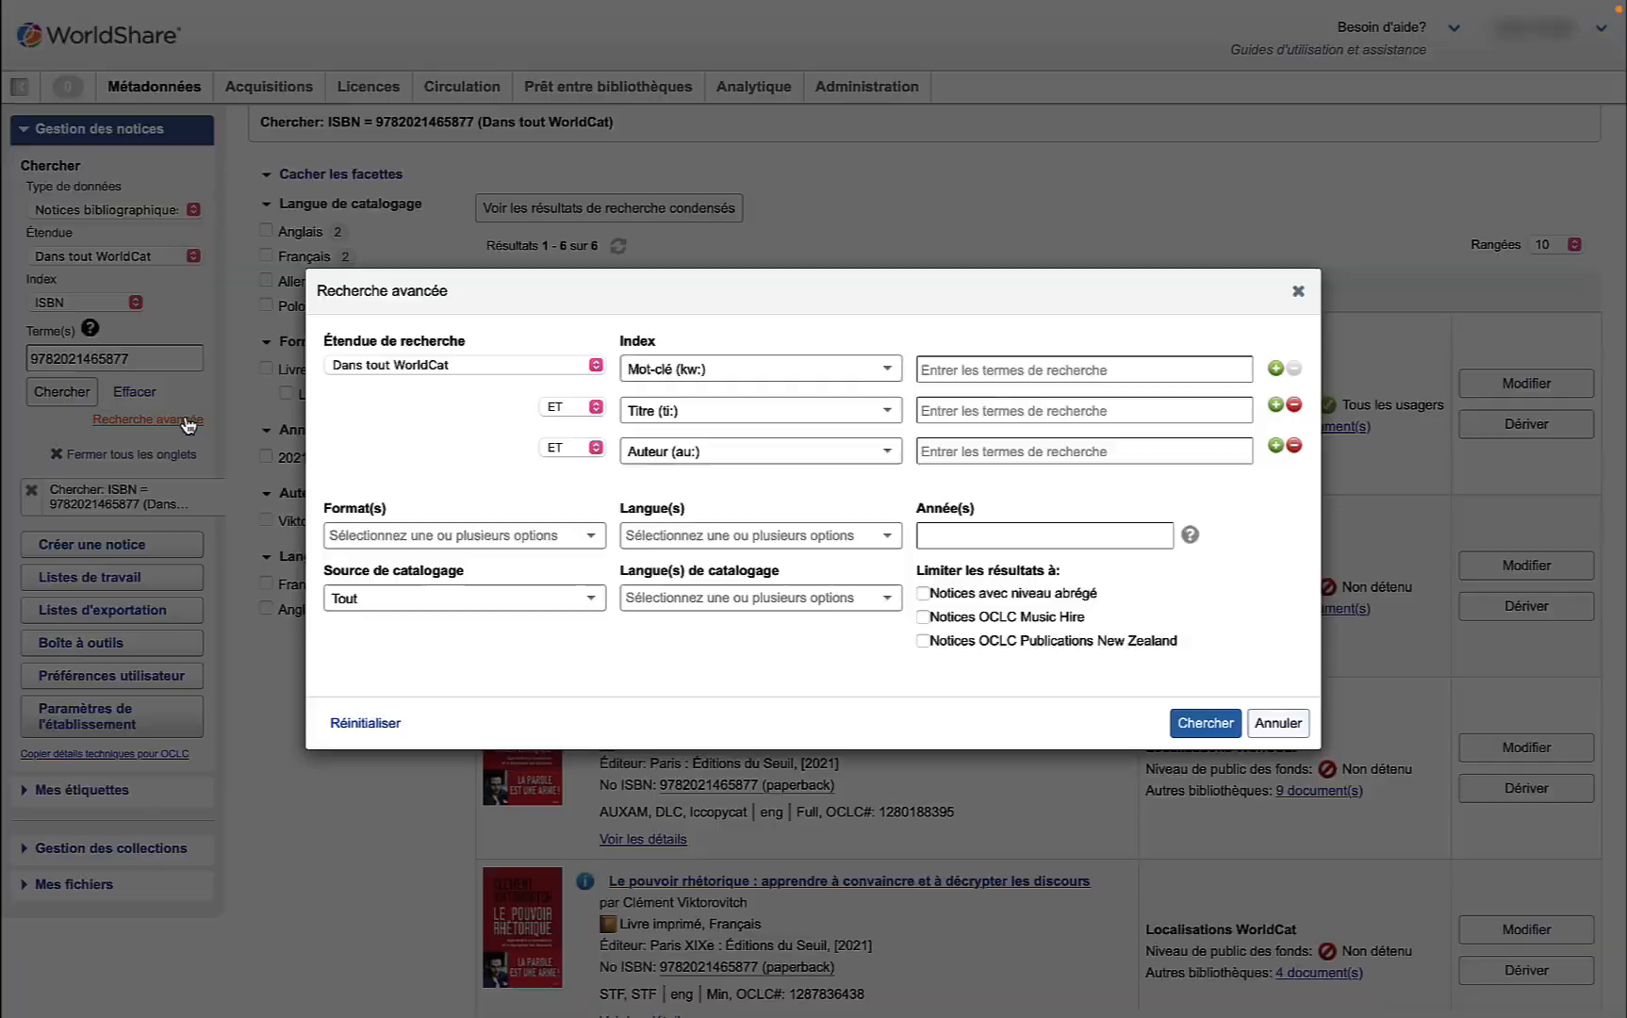
click(890, 372)
click(768, 459)
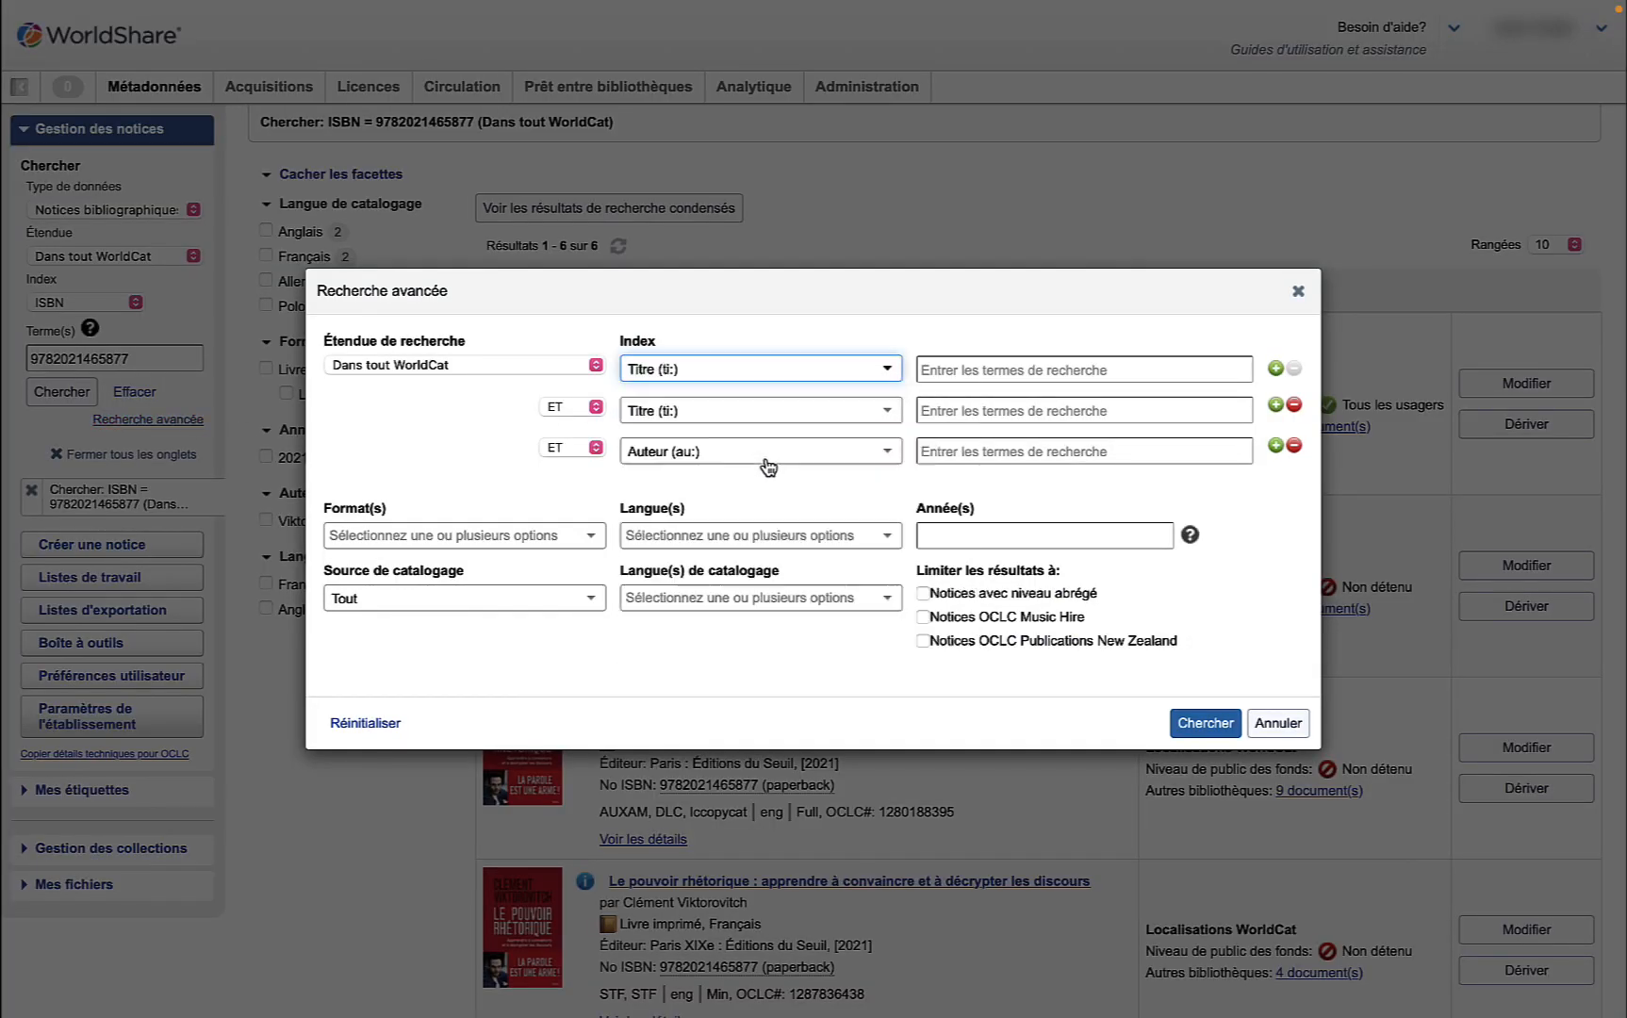
click(974, 369)
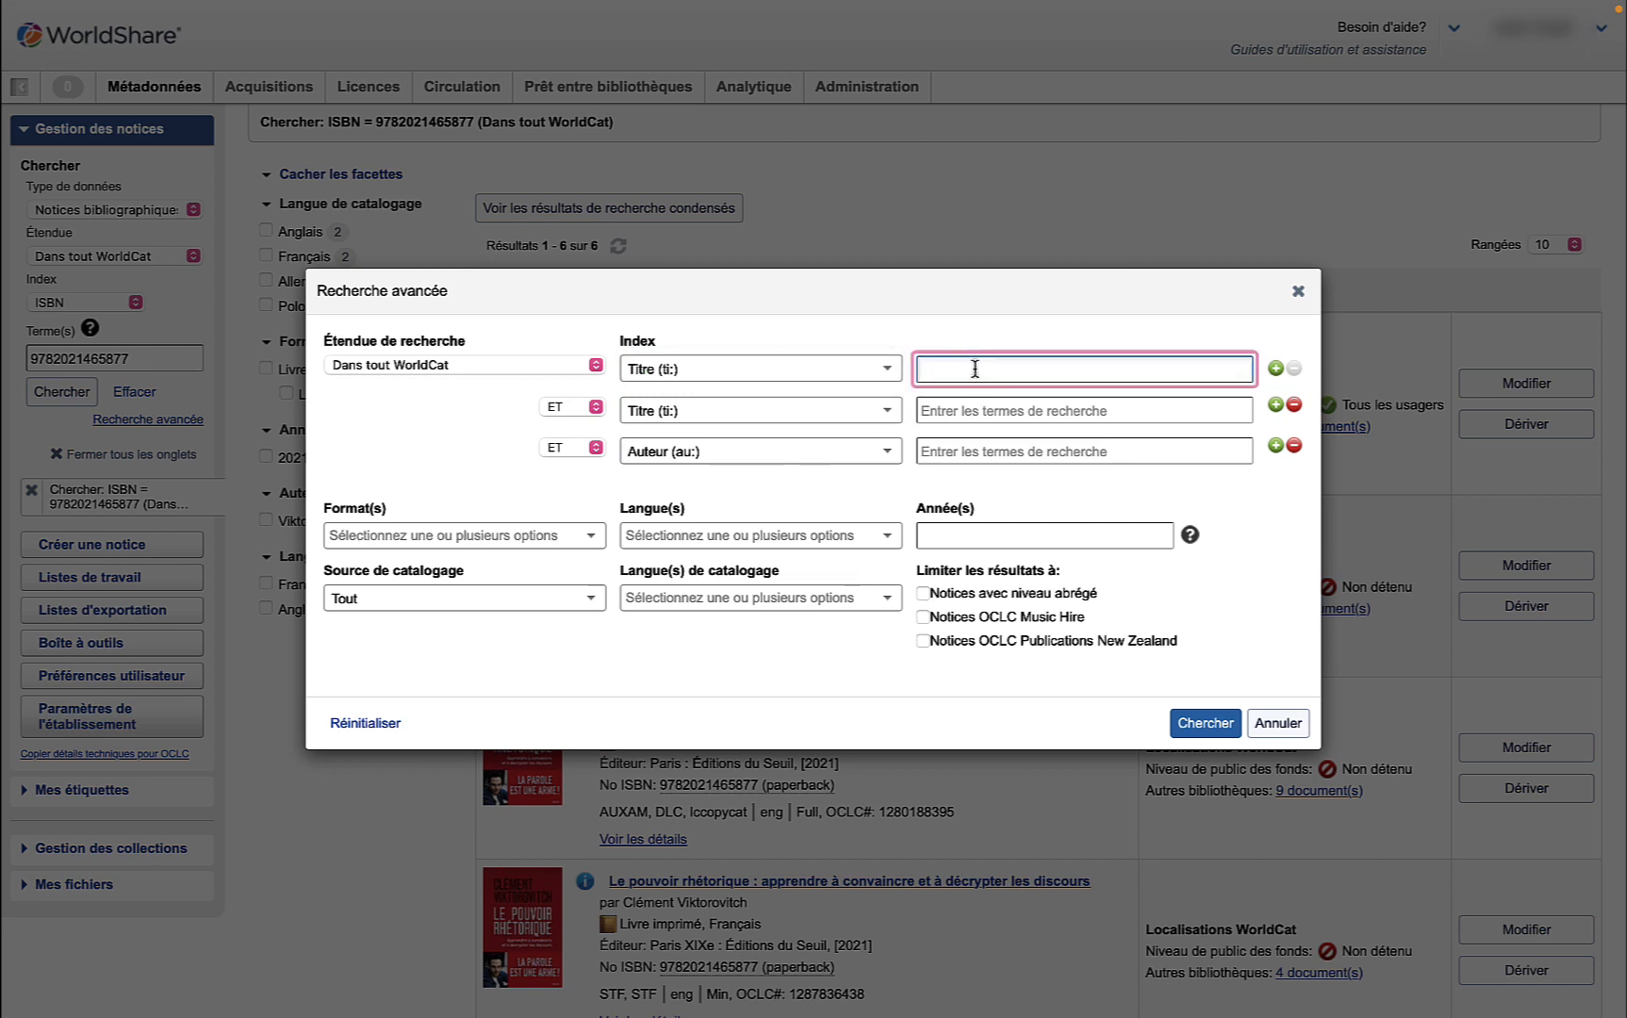
text(Recherche et méthodologie en sciences sociales et humaines)
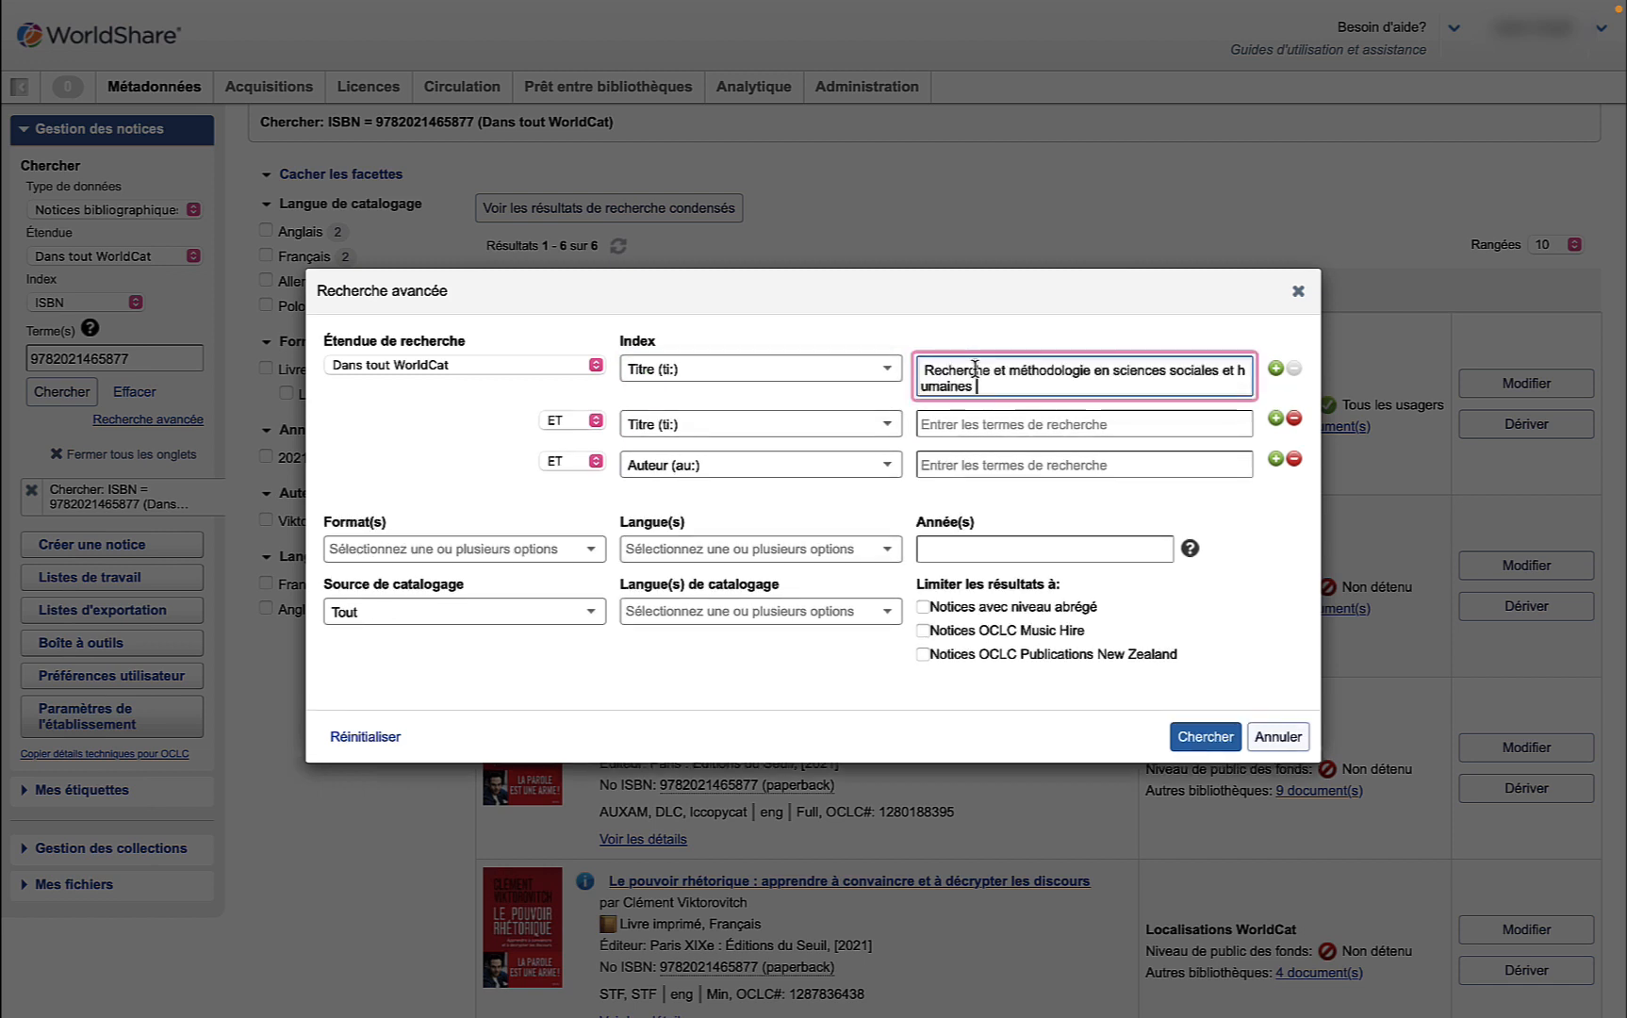
Set the second index to Auteur, enter the author's name, and run the advanced search.
click(890, 430)
click(740, 544)
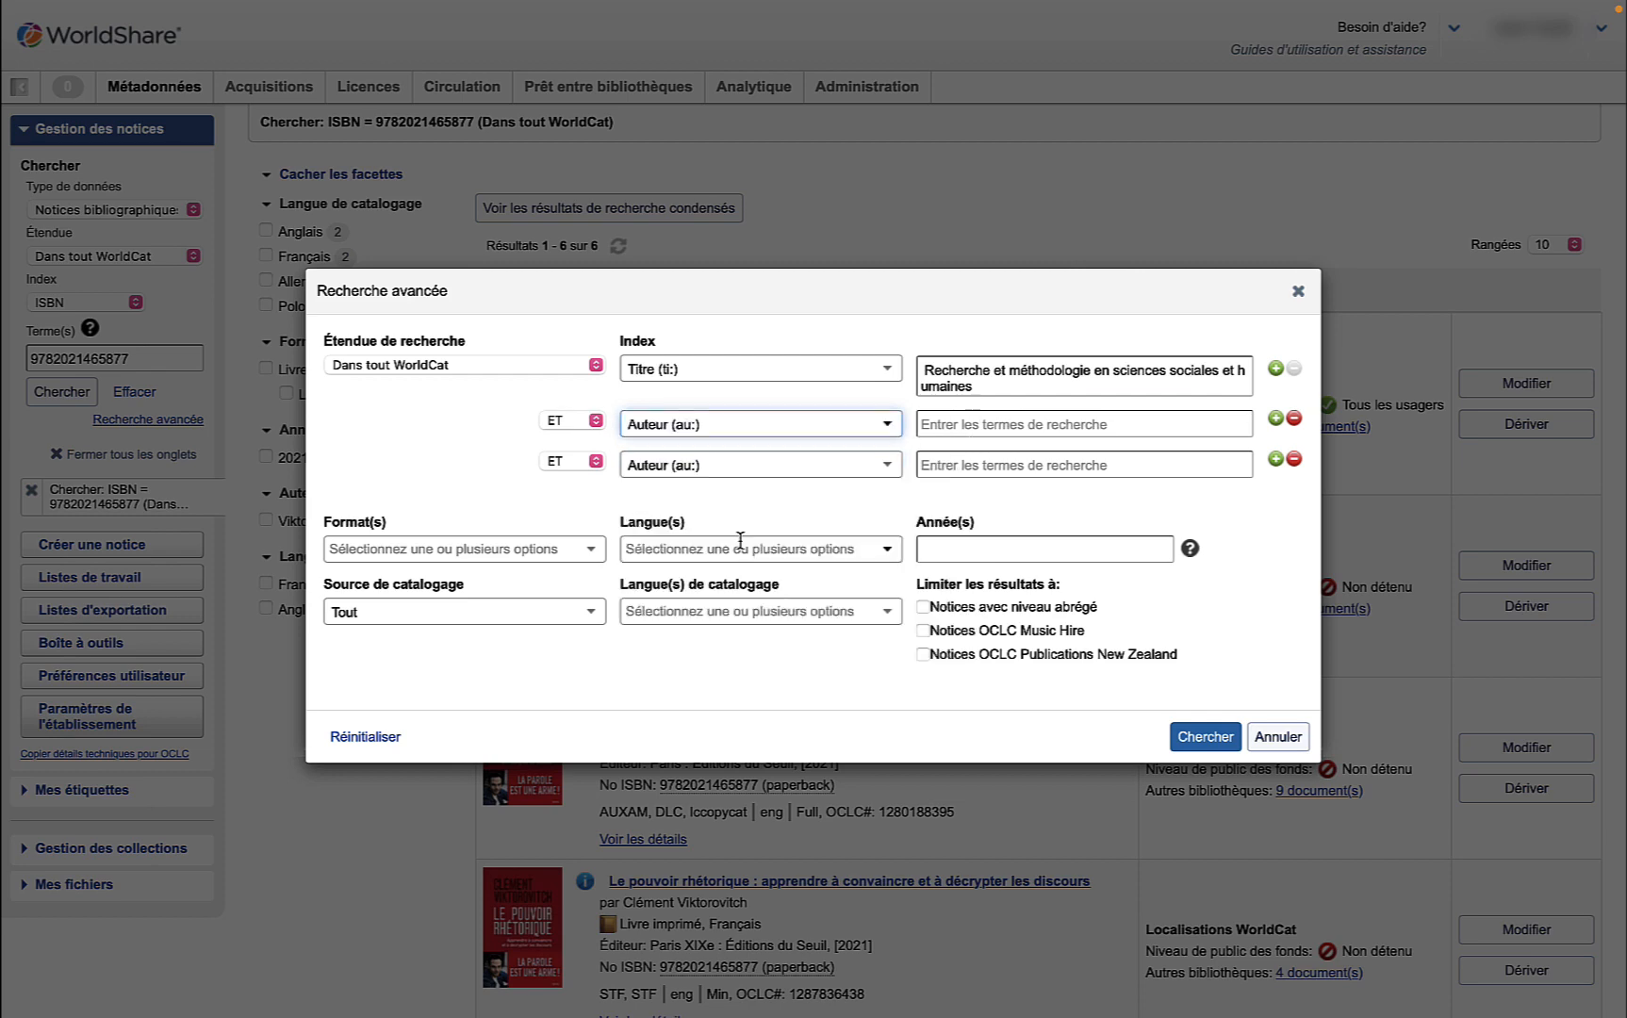
click(929, 423)
text(Paul N'da)
click(1185, 736)
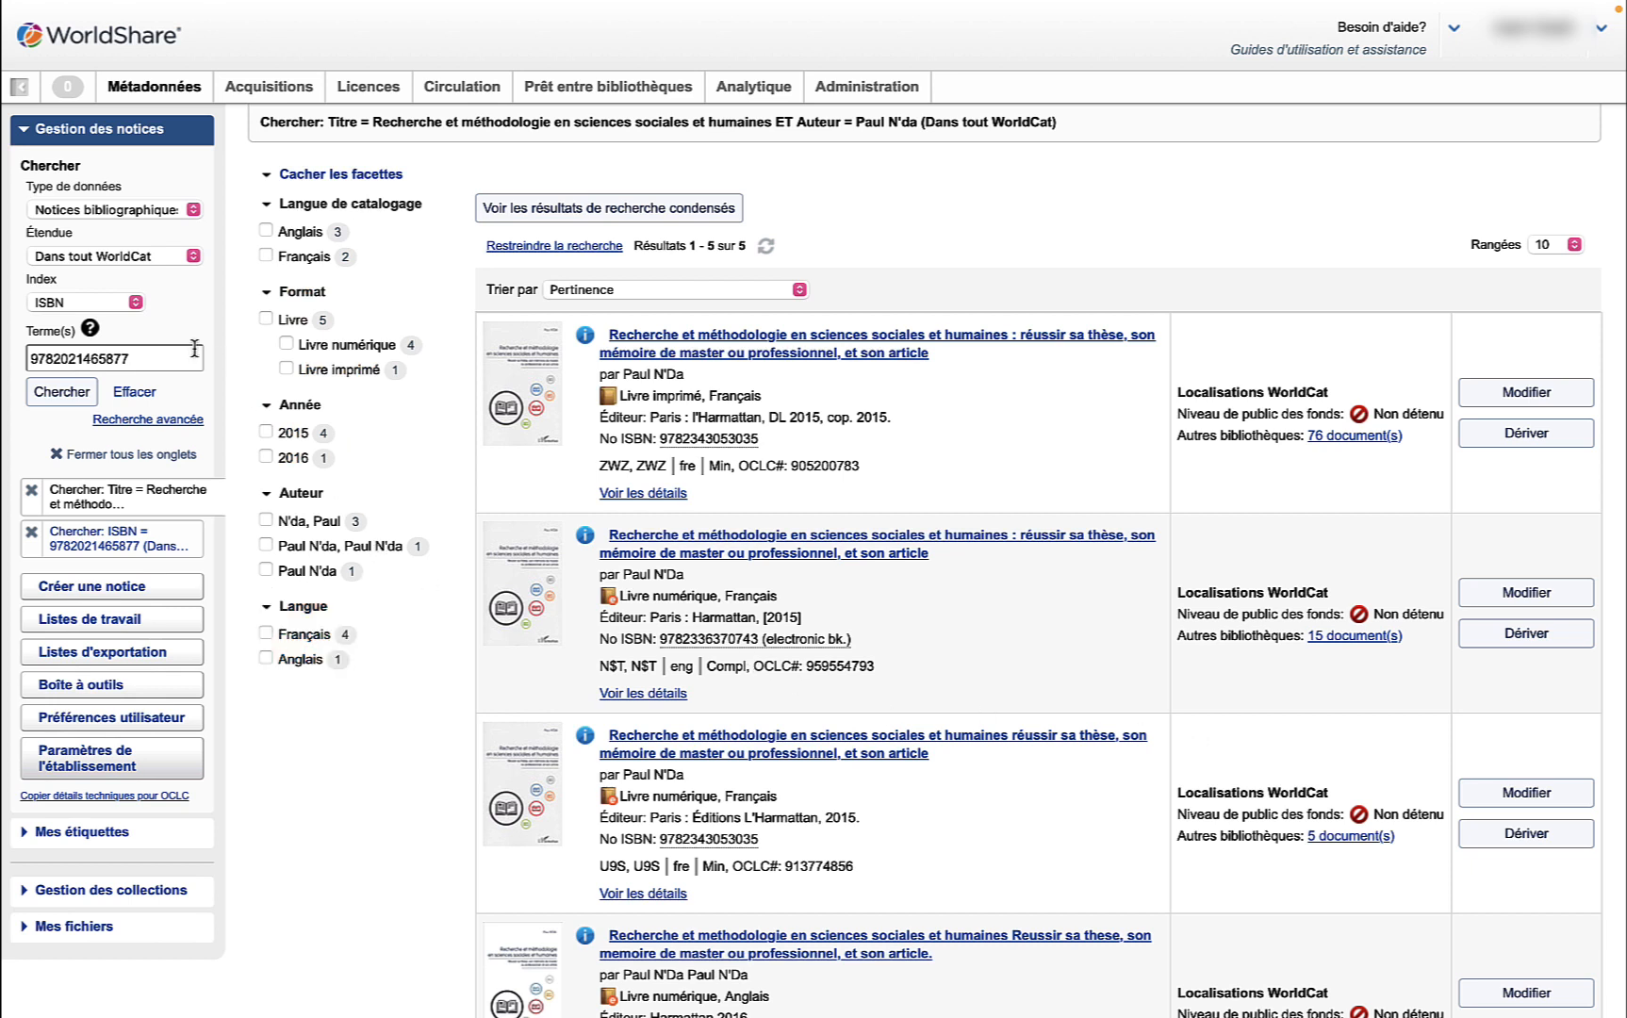
Run a Mot-clé search for "(technologie OR innovation) AND (education OR apprentissage) AND (en ligne OR numerique)".
click(138, 361)
double_click(138, 361)
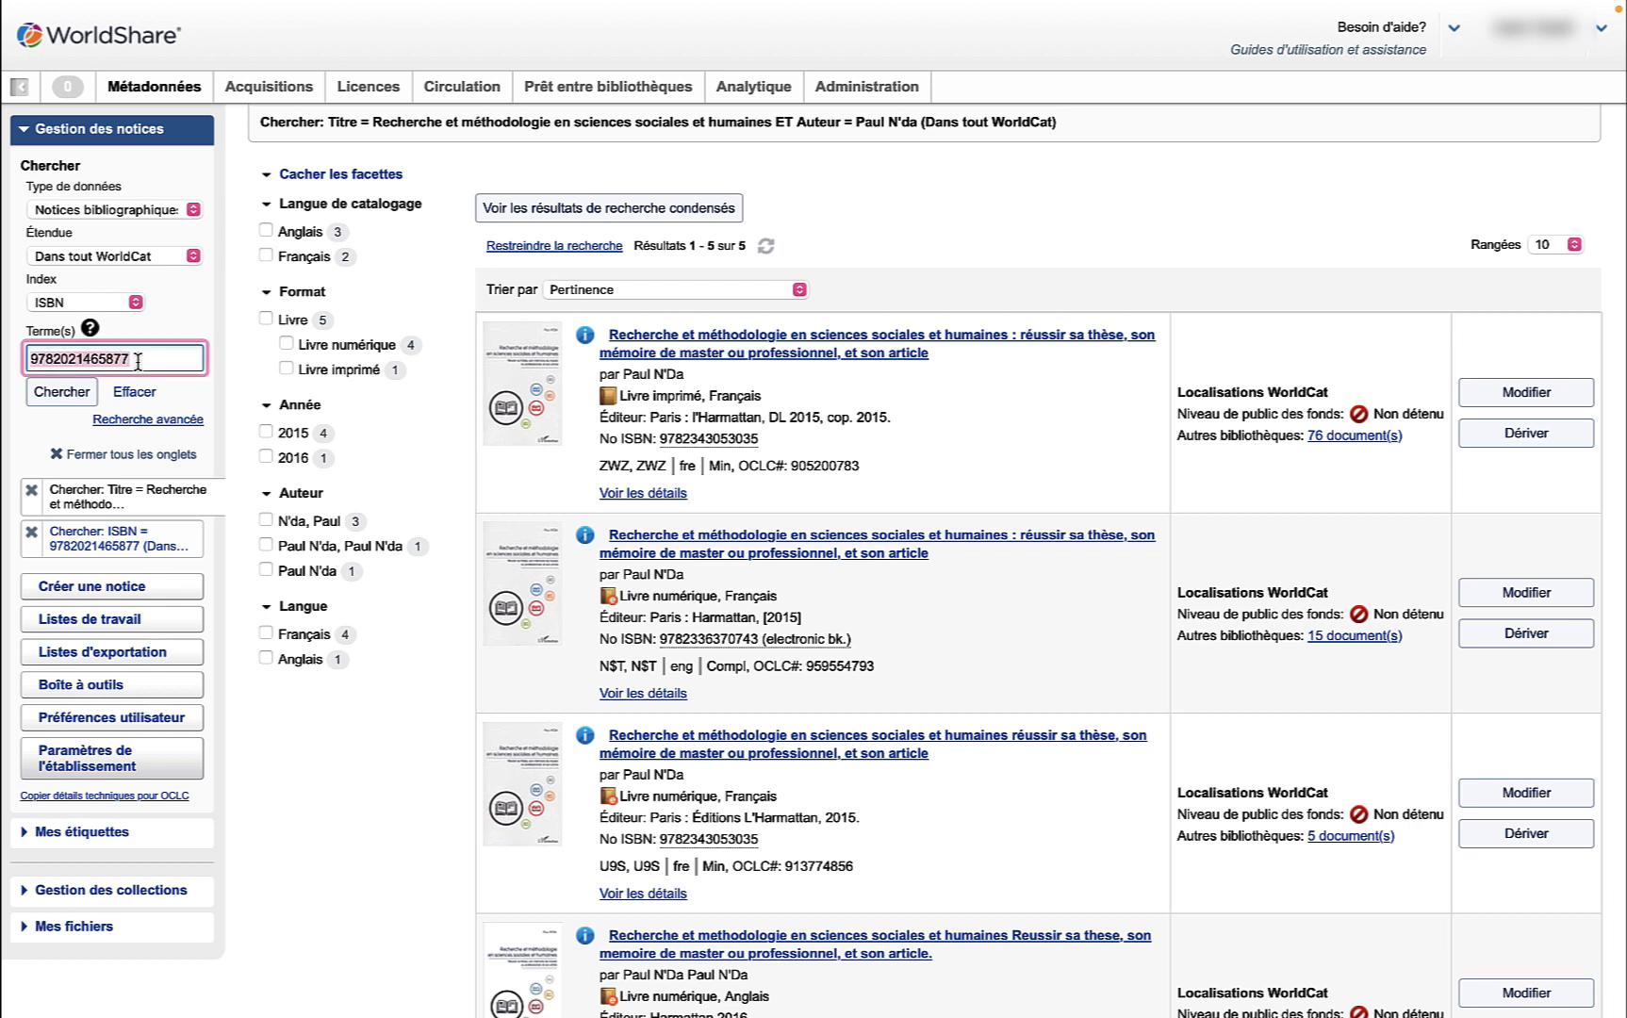
text((technologie OR innovation) AND (education OR apprentissage) AND (en ligne OR numerique))
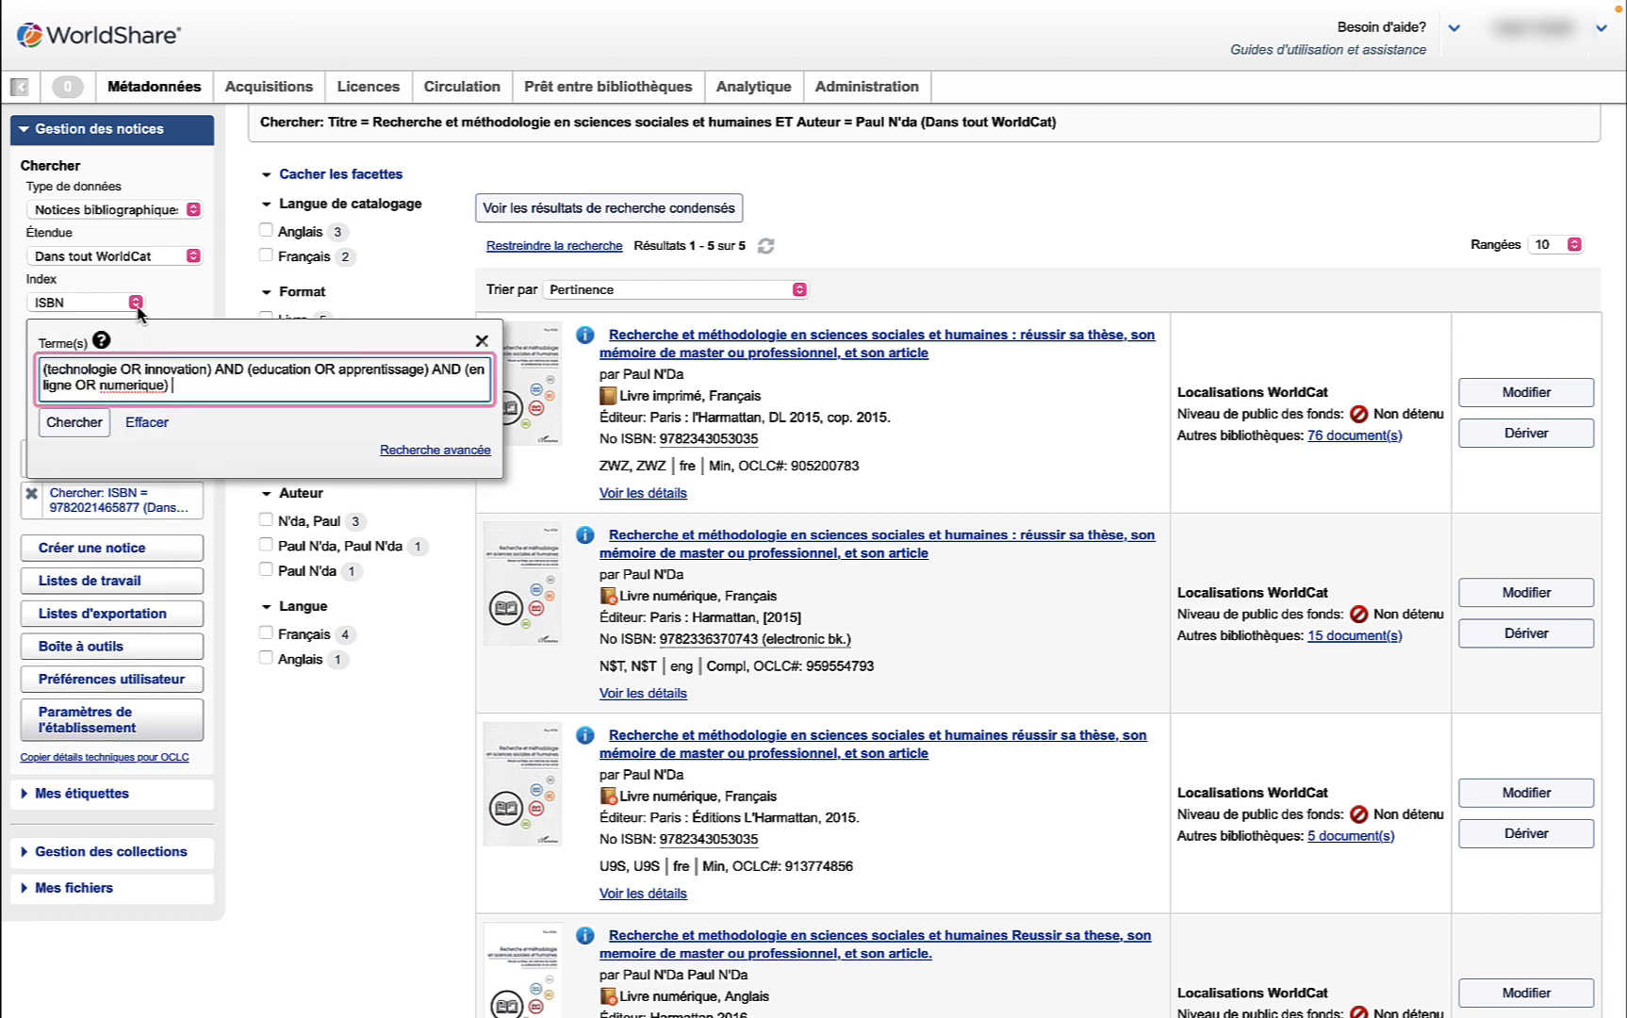
click(135, 302)
click(88, 238)
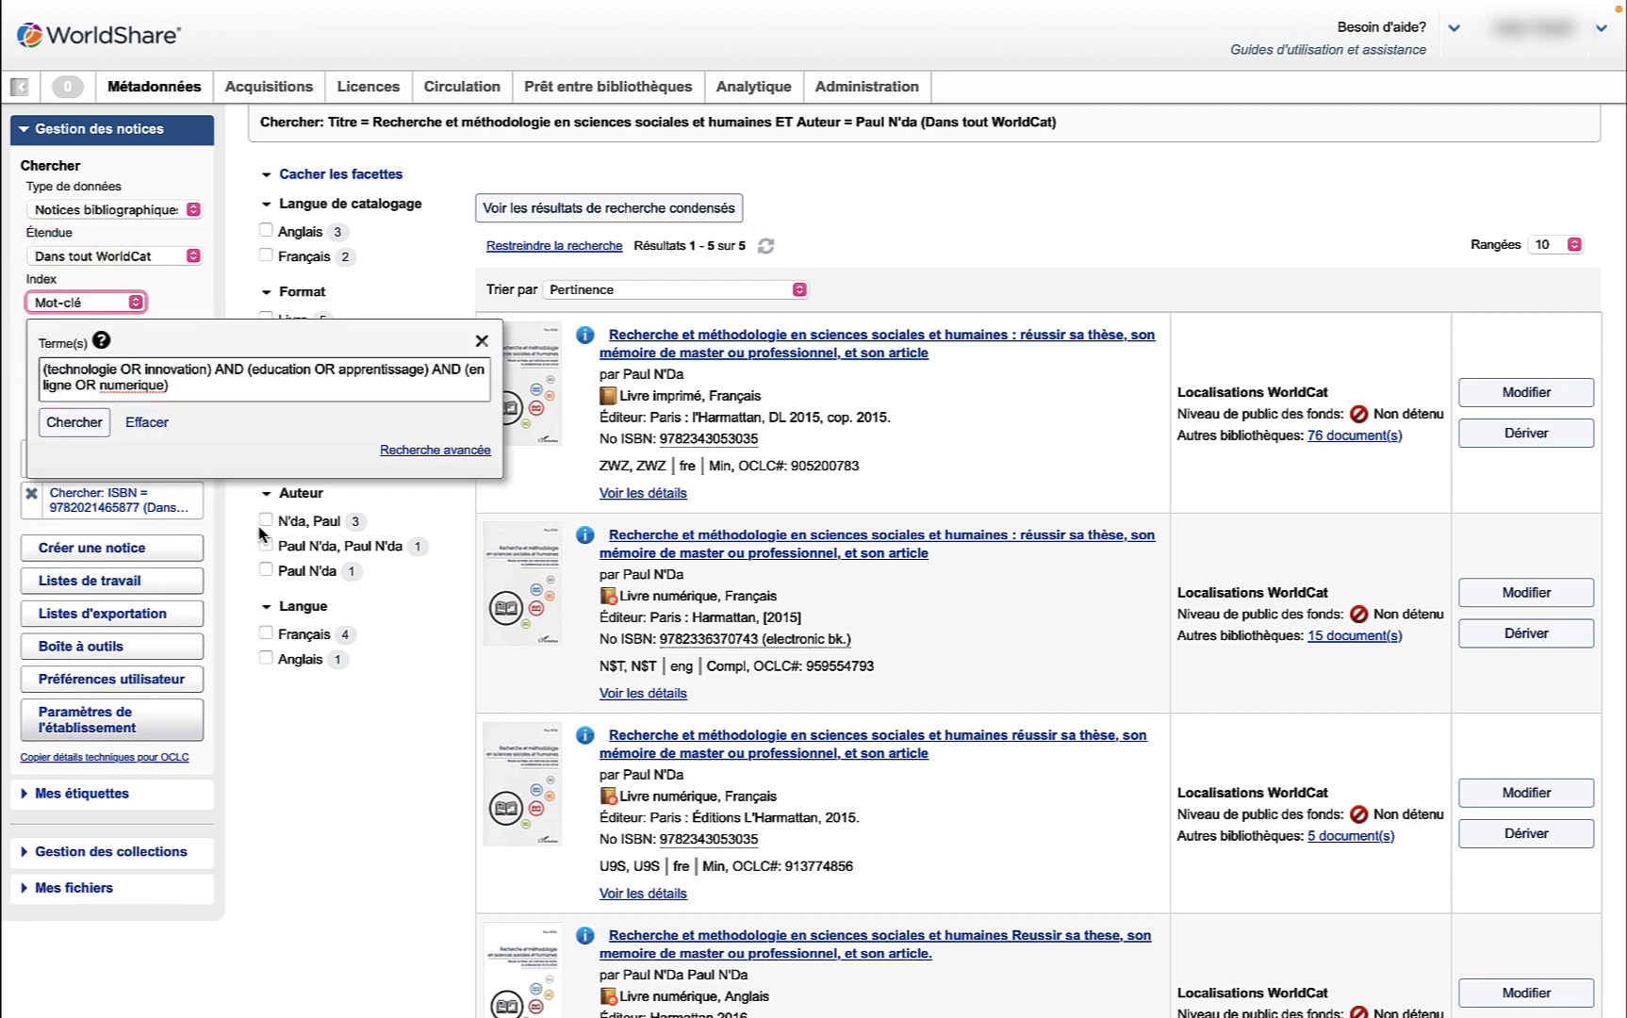
click(88, 423)
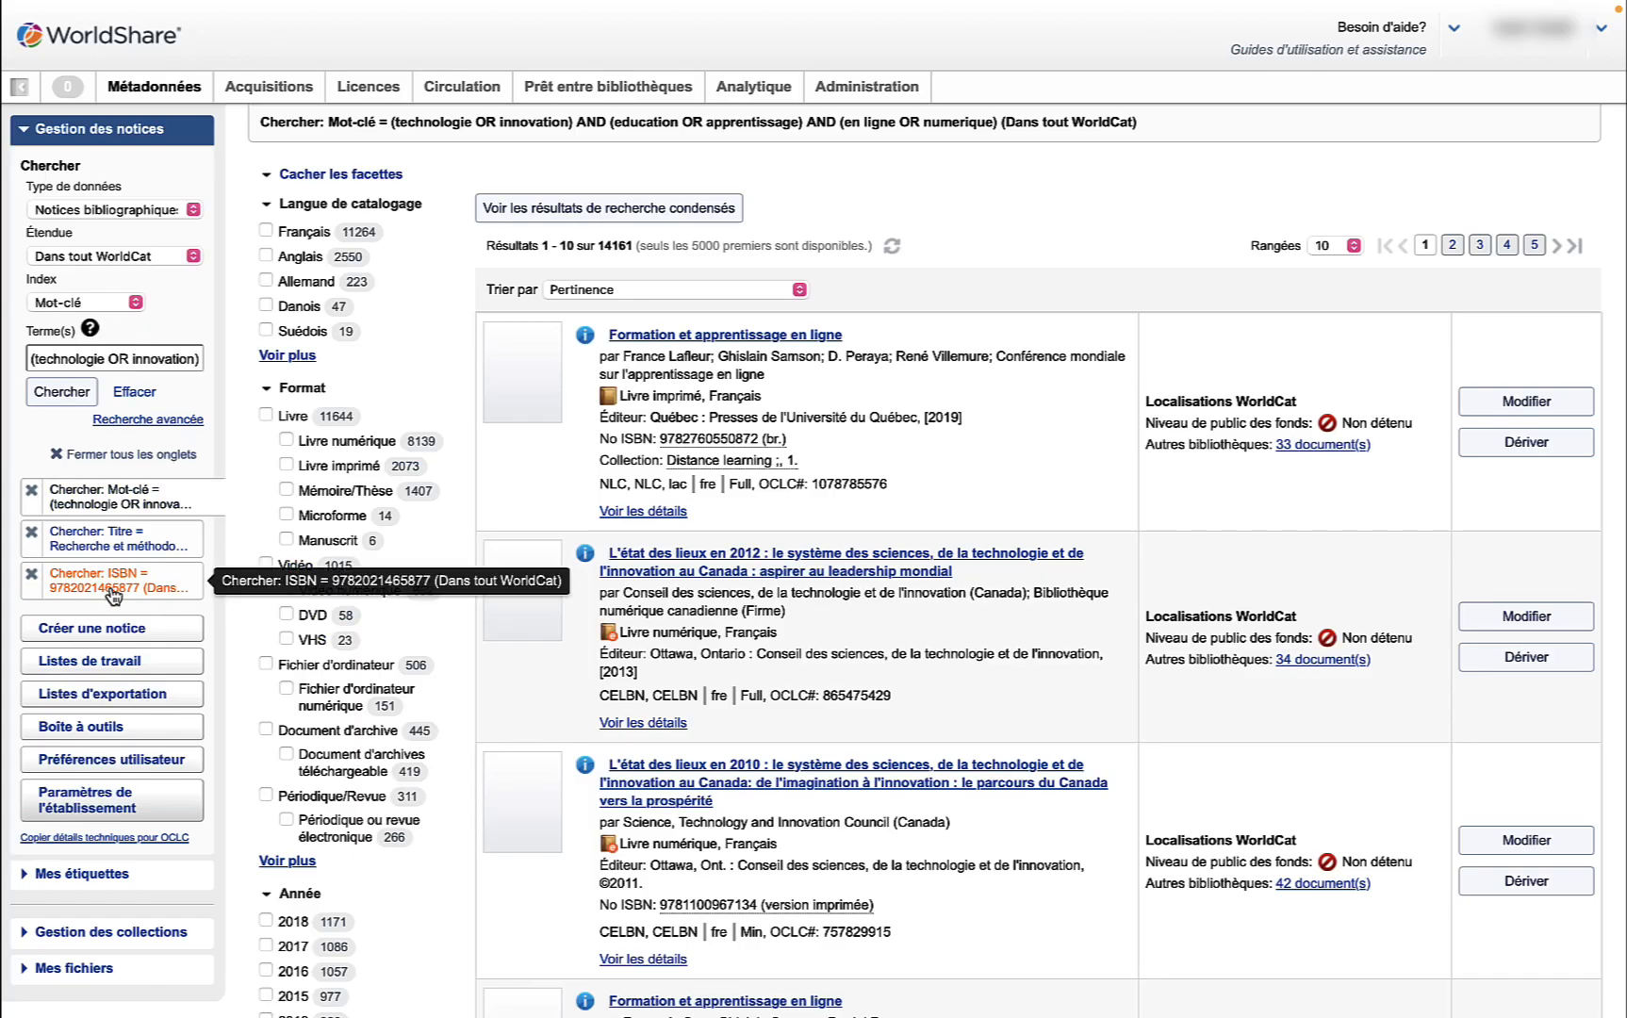
click(113, 592)
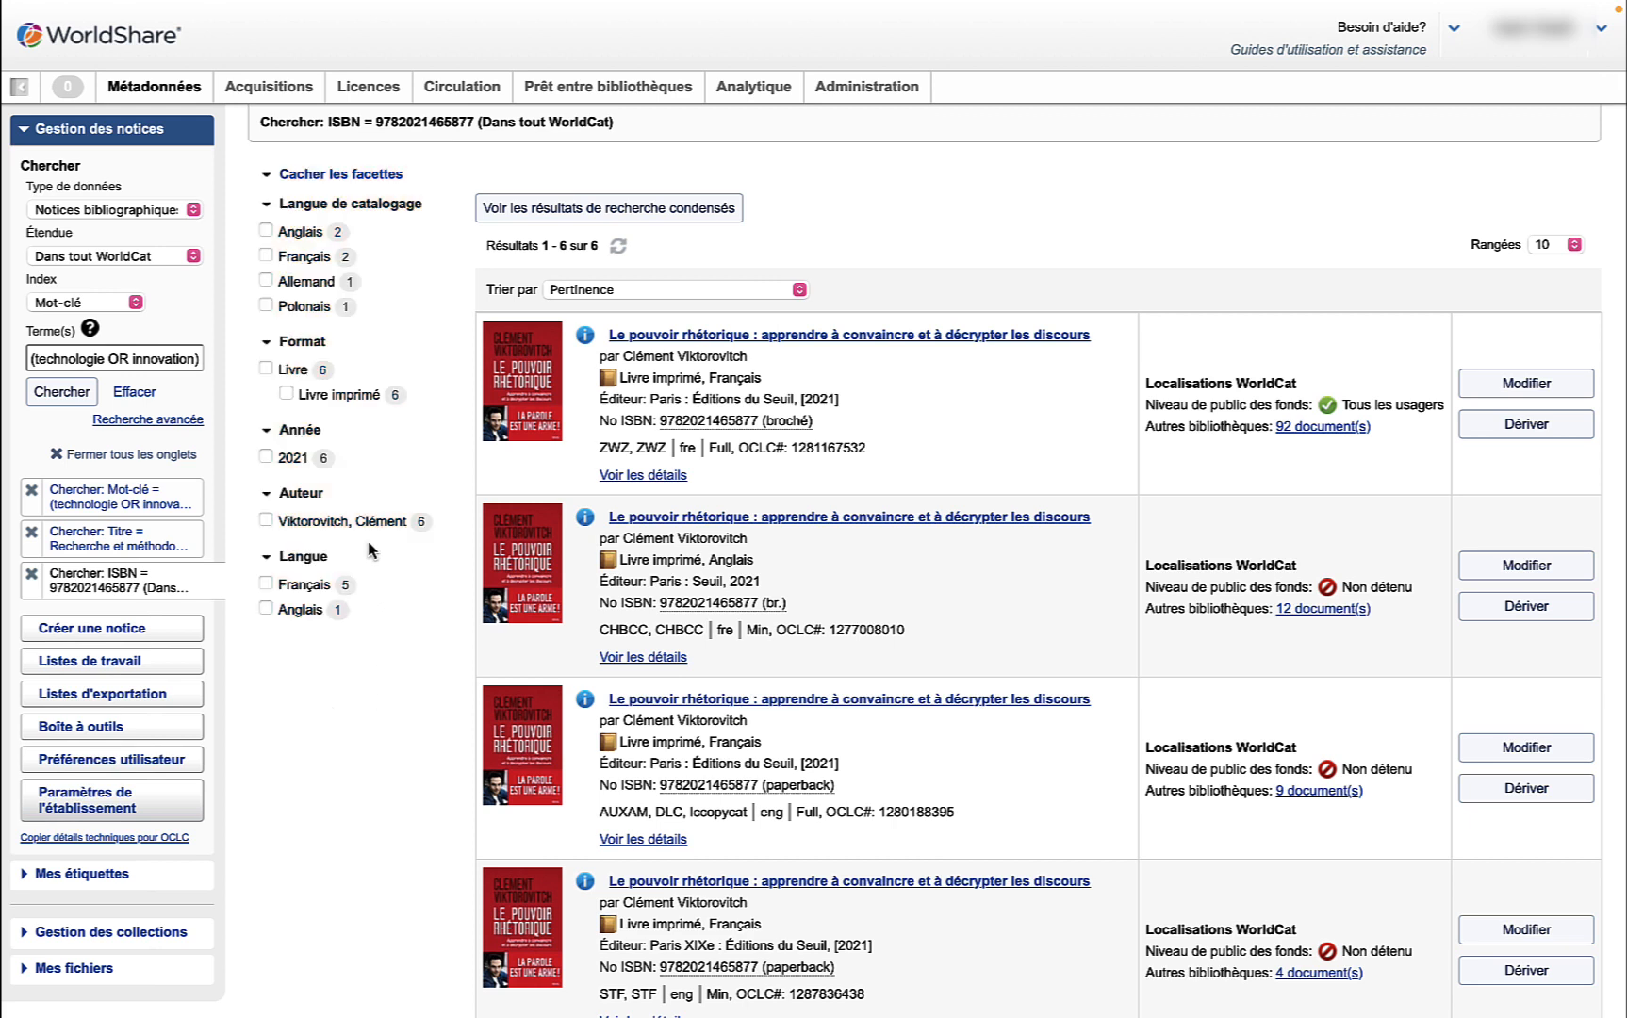
click(265, 258)
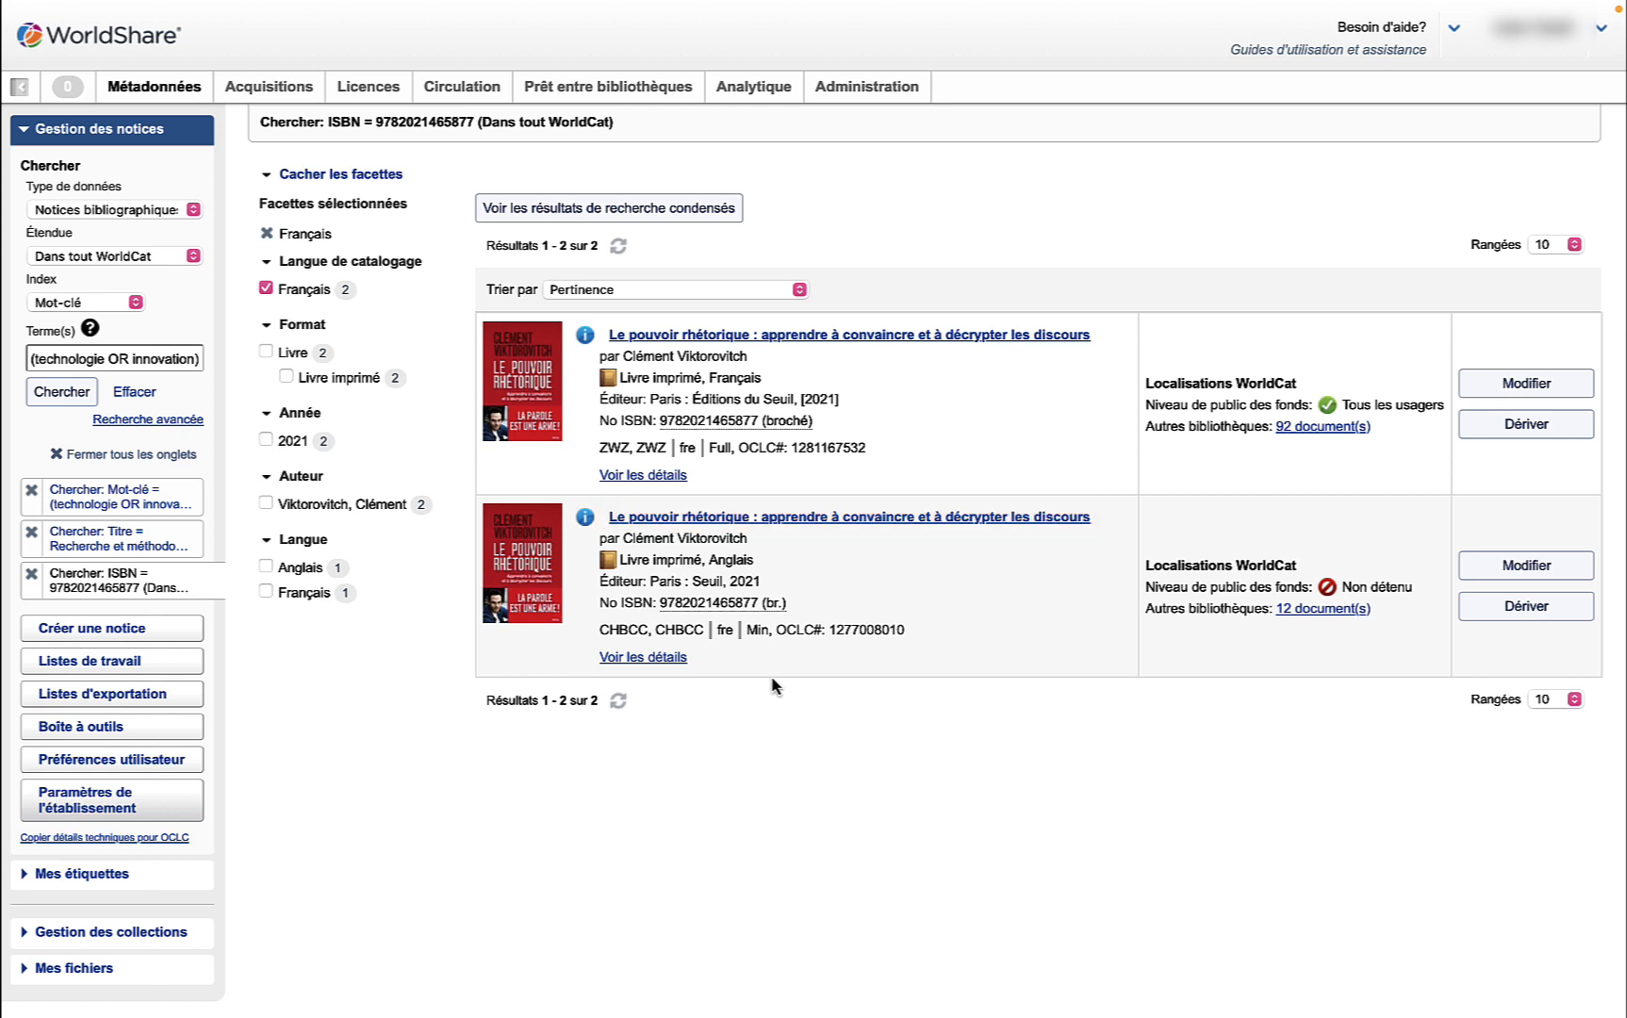
click(933, 519)
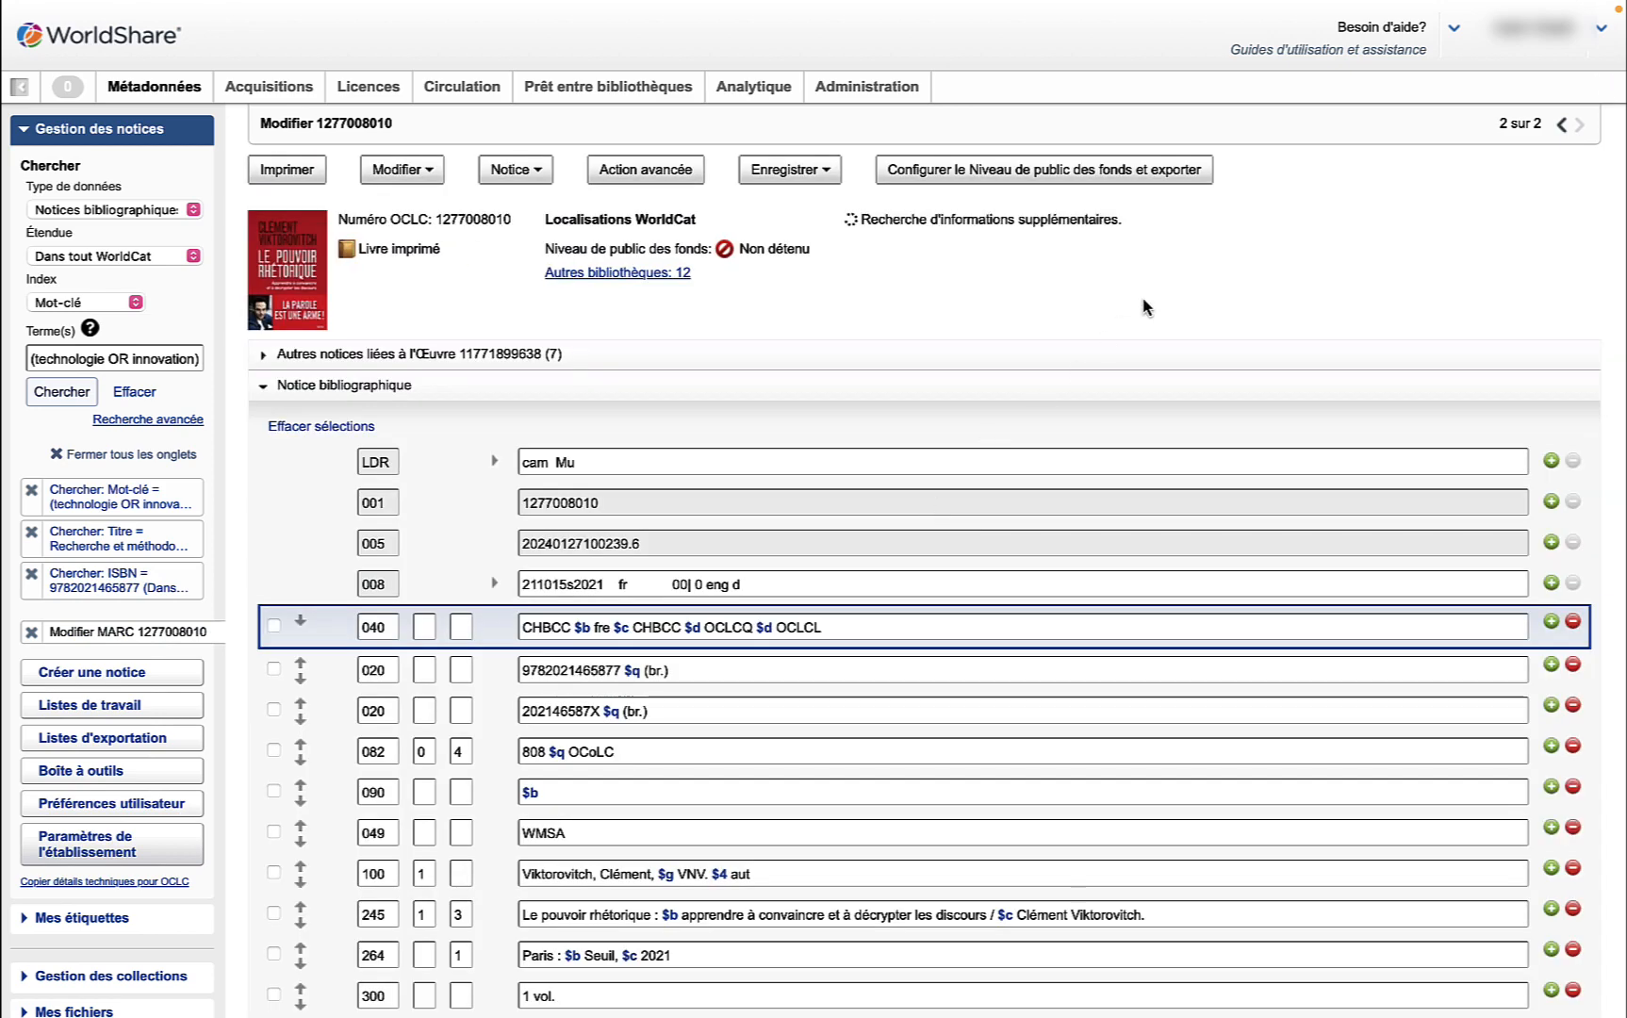
Add a 500 field after field 338 of the bibliographic record with the note "Comprend un index".
scroll(996, 572, down, 1)
scroll(993, 572, down, 5)
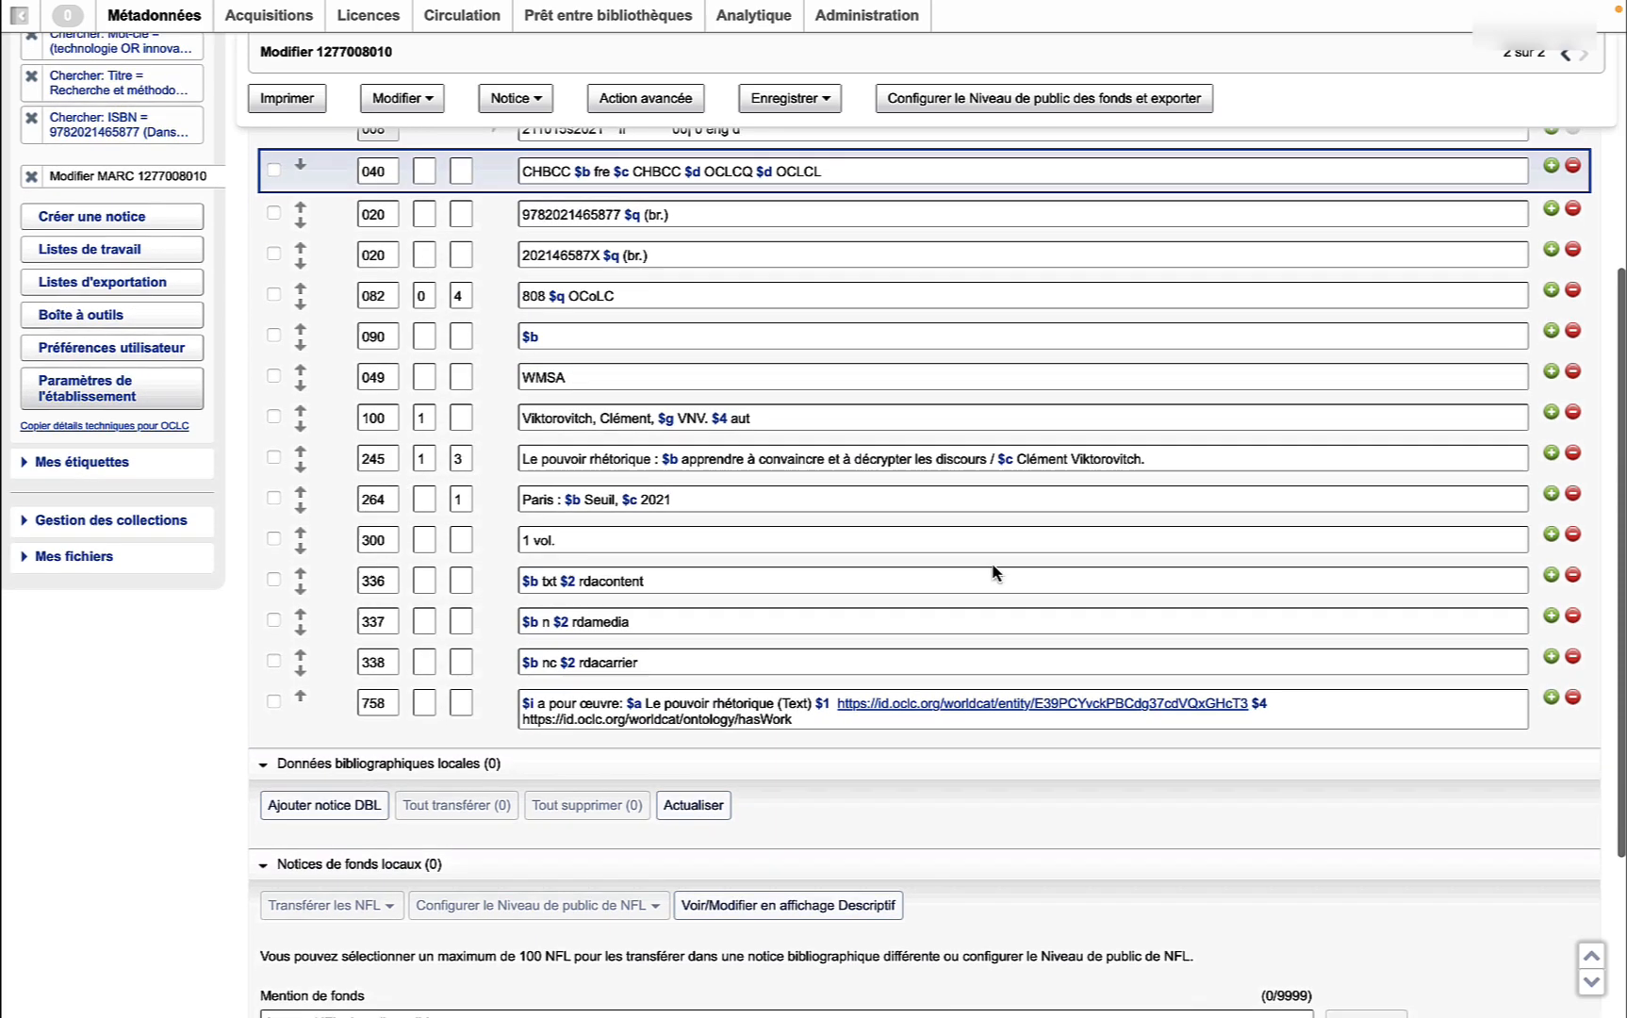
scroll(995, 572, up, 2)
scroll(993, 568, up, 2)
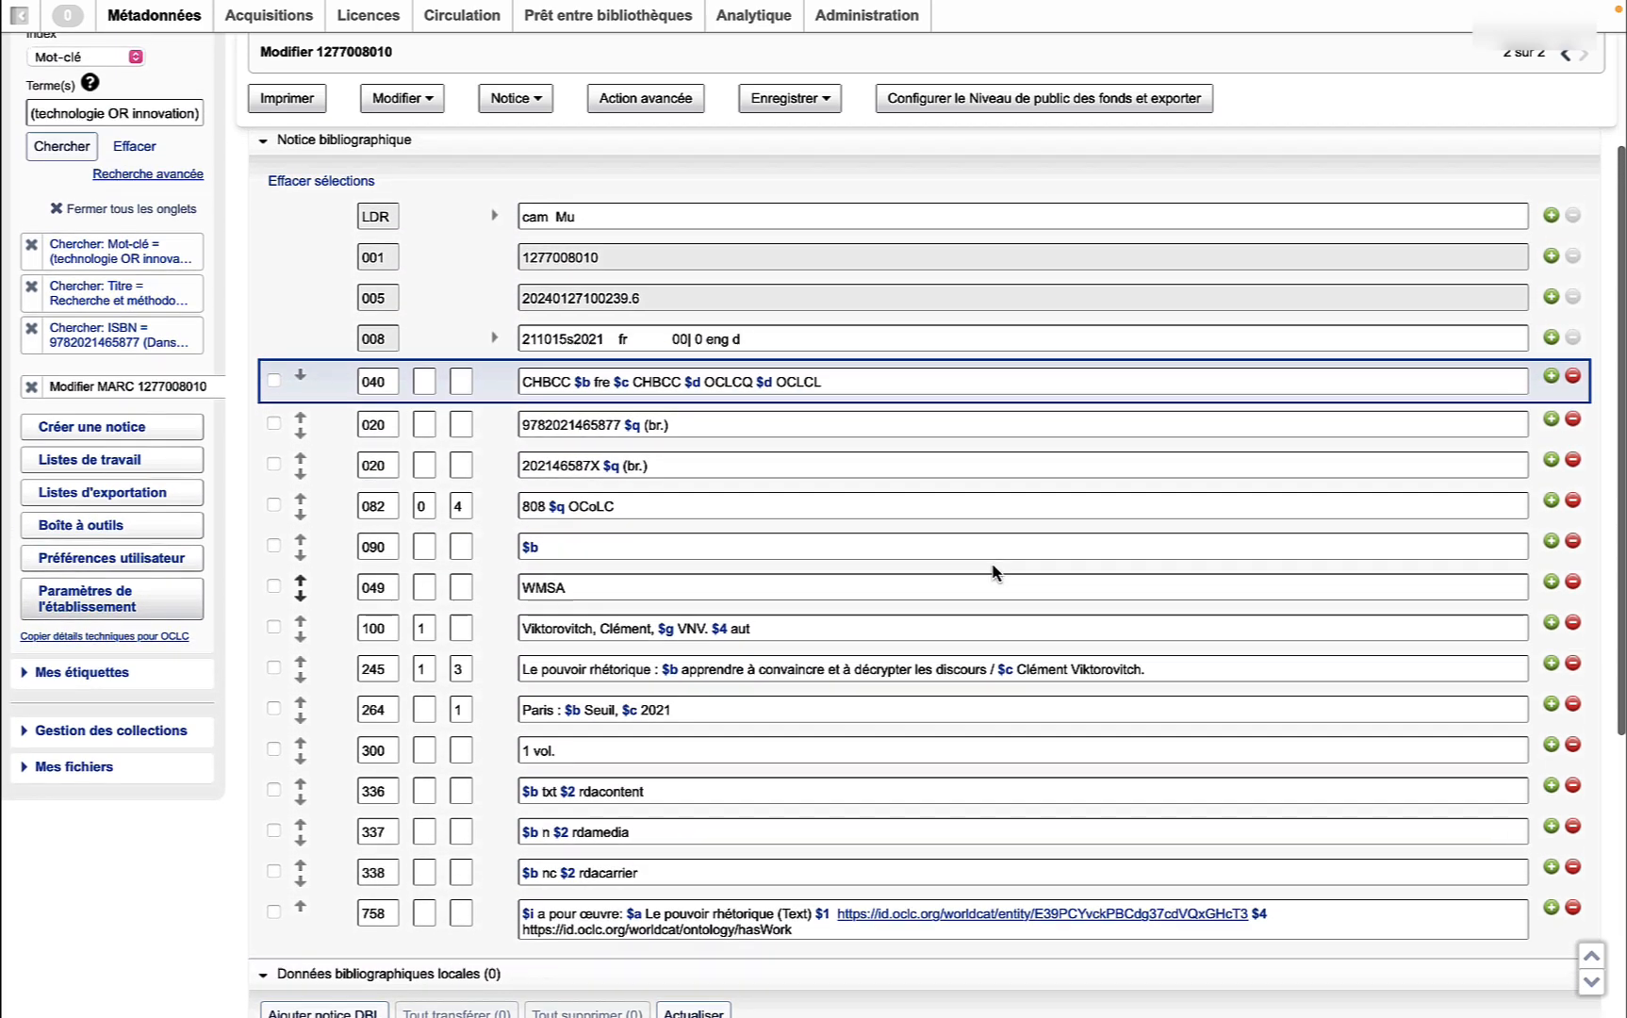
scroll(1225, 707, down, 2)
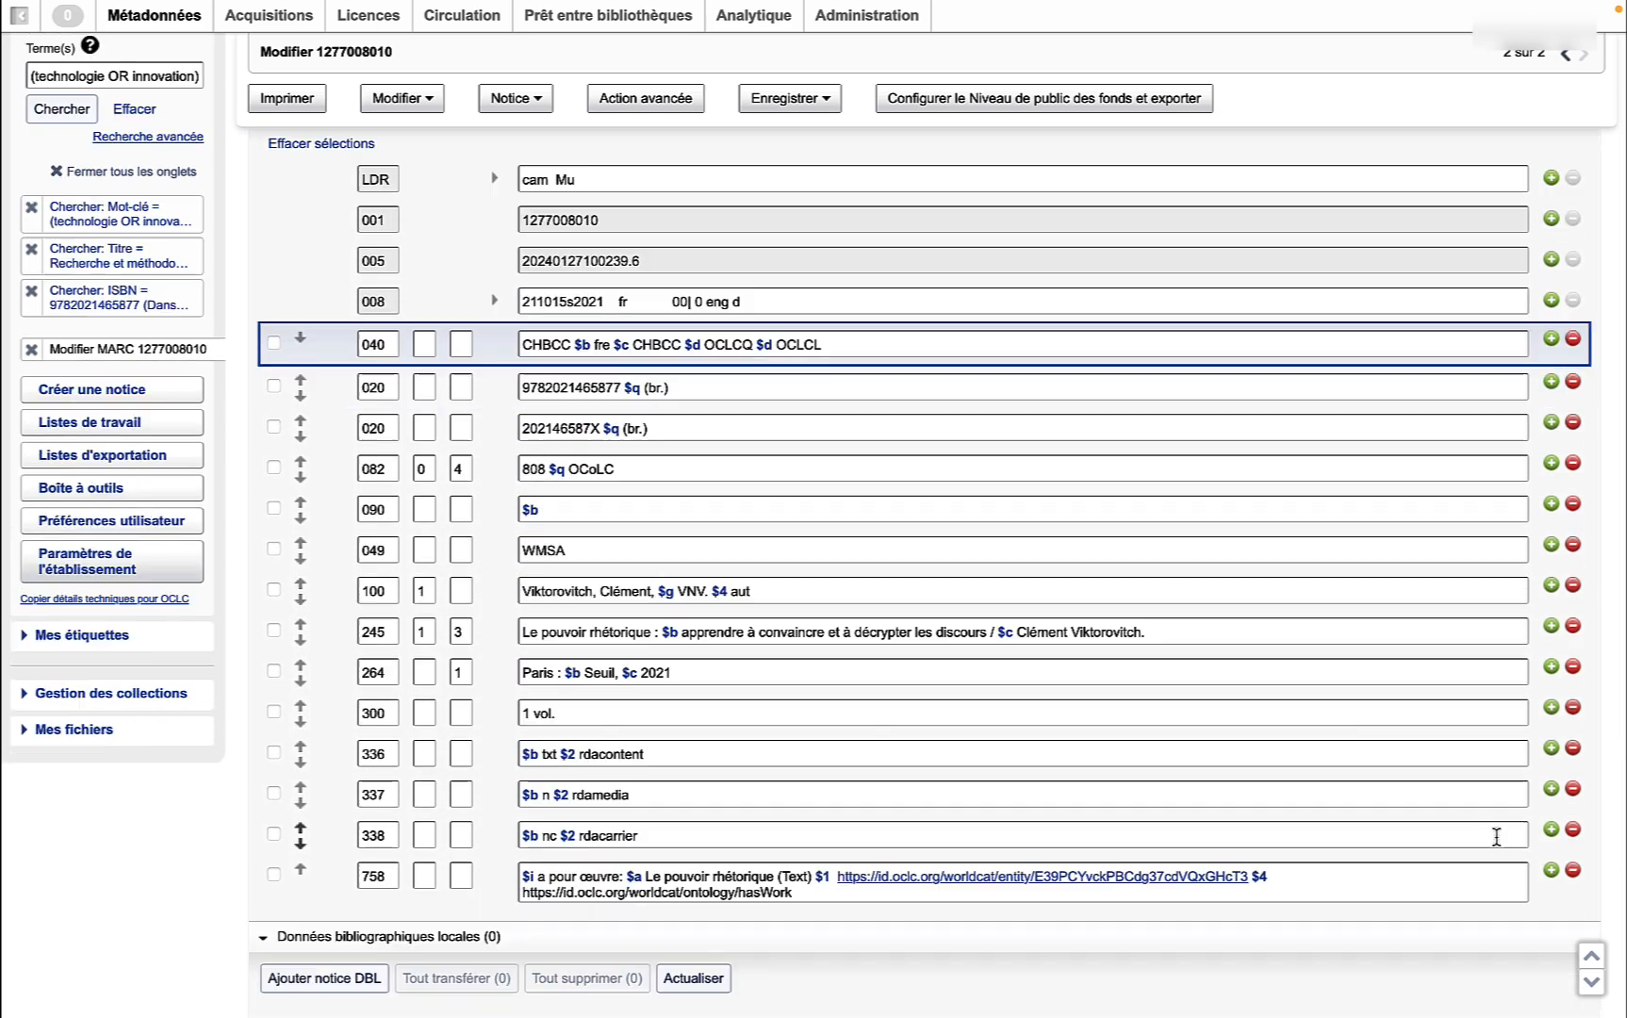
click(1550, 830)
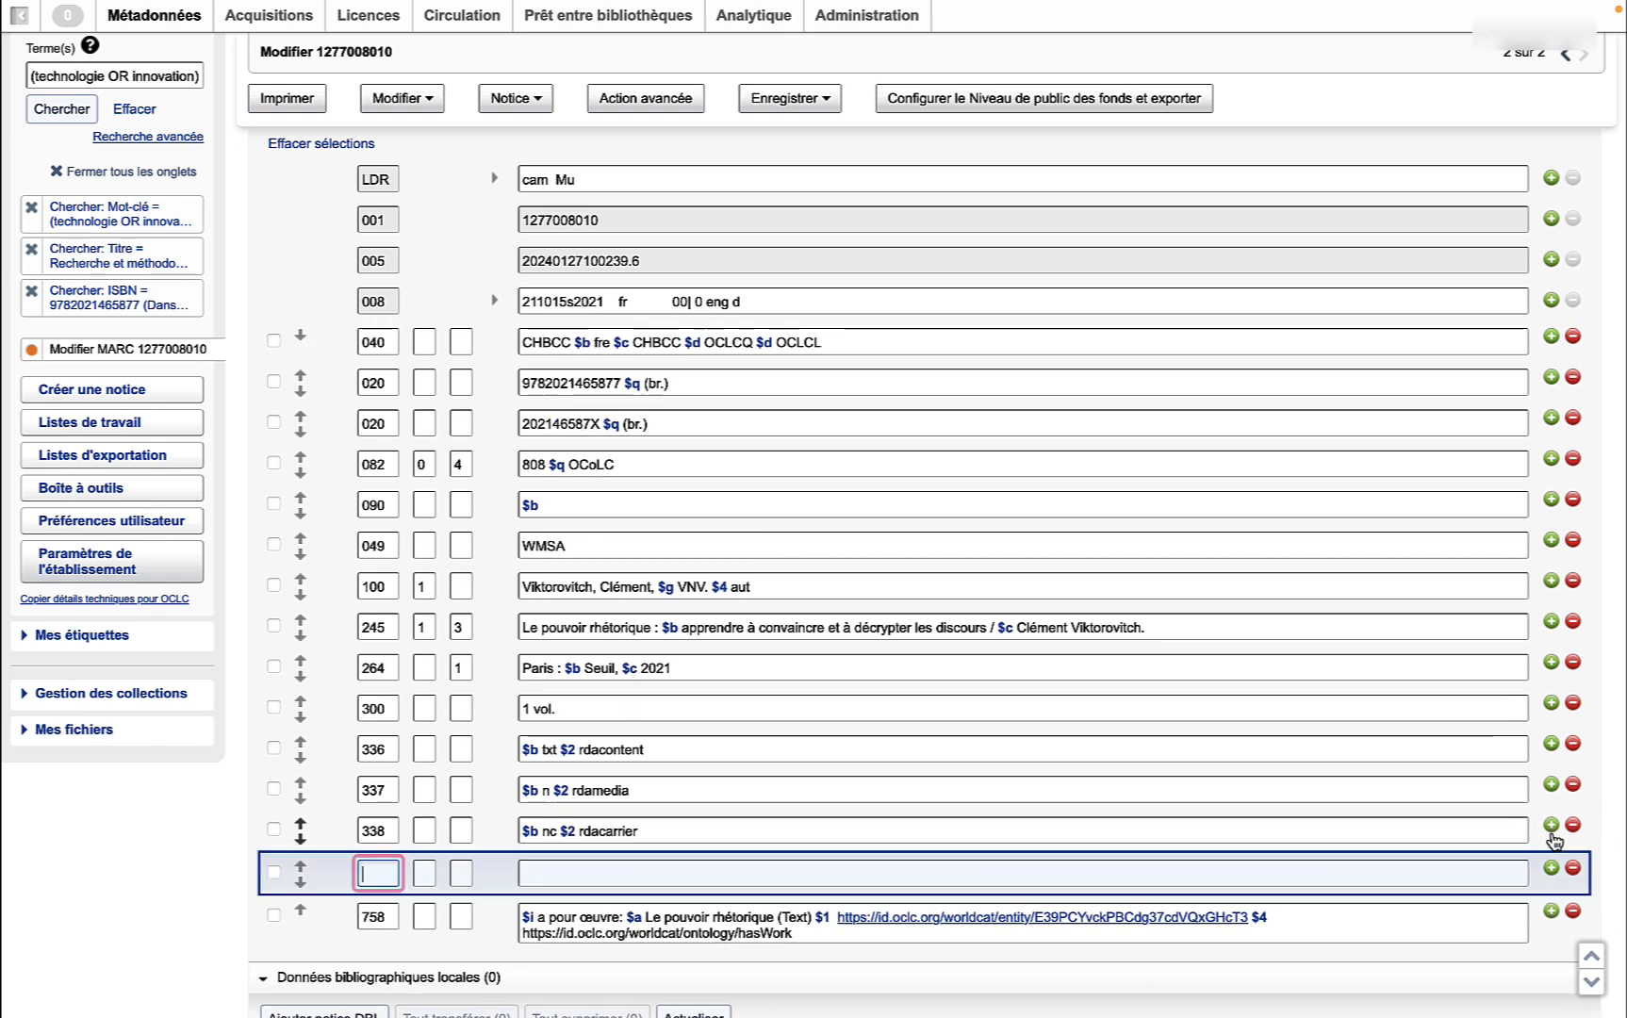
text(500)
key(Tab)
key(Tab)
key(Tab)
text(C)
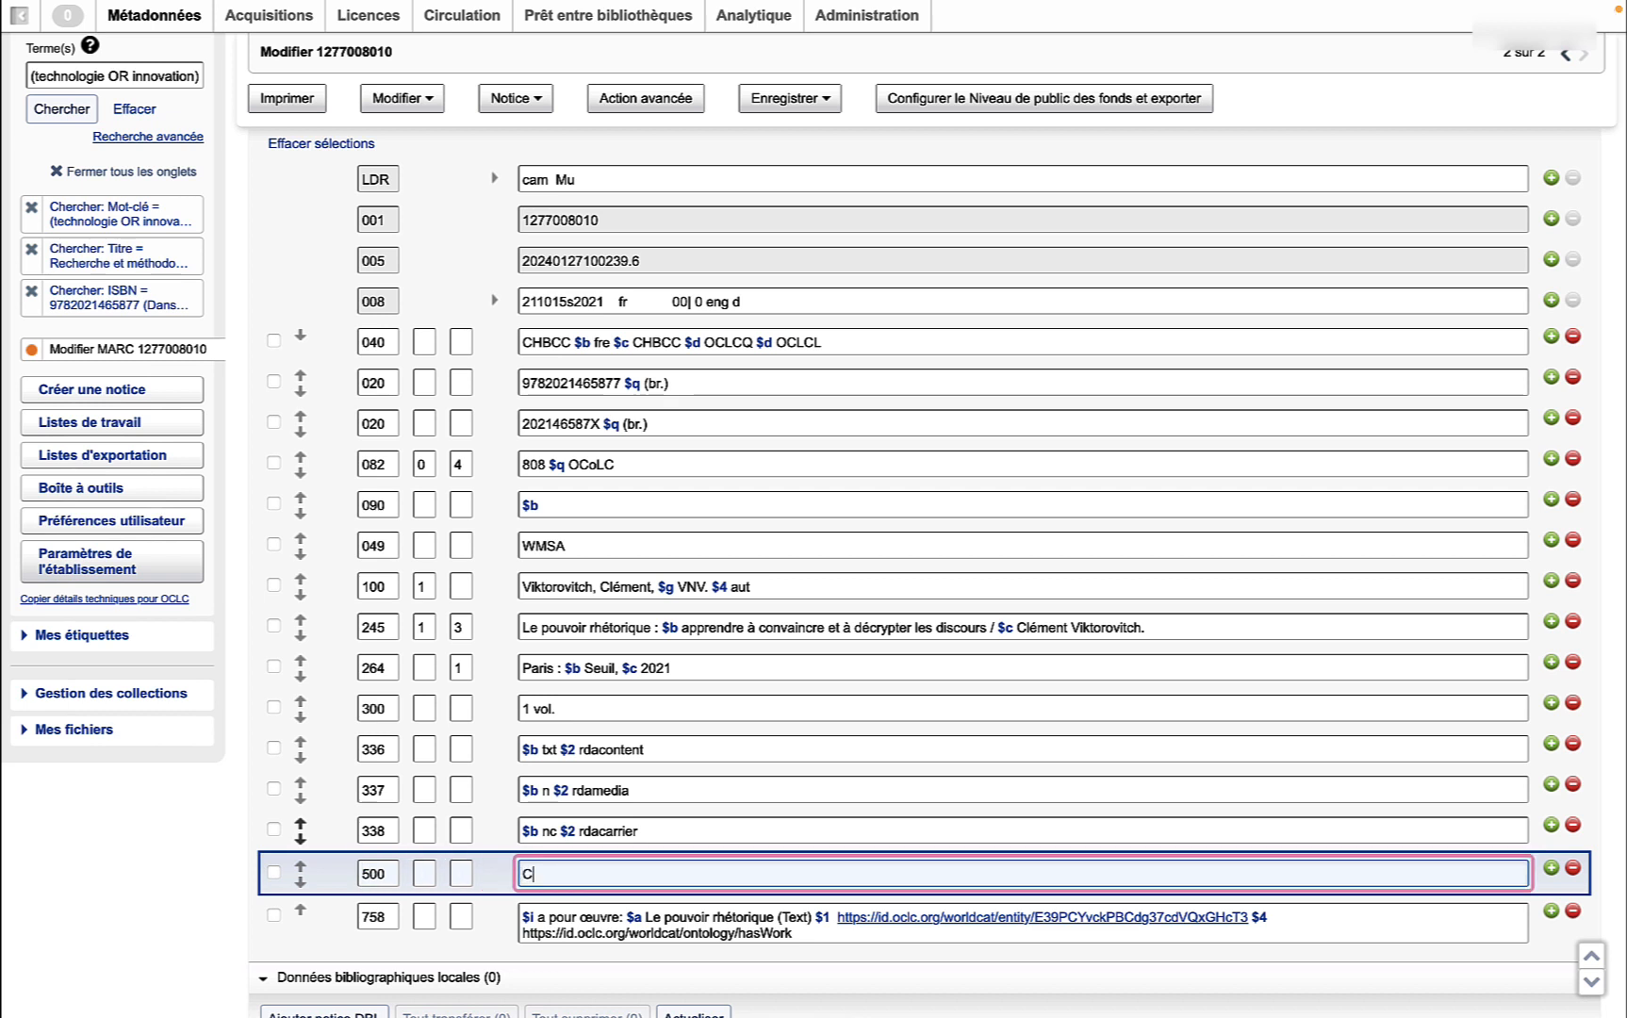
text(omprend un index)
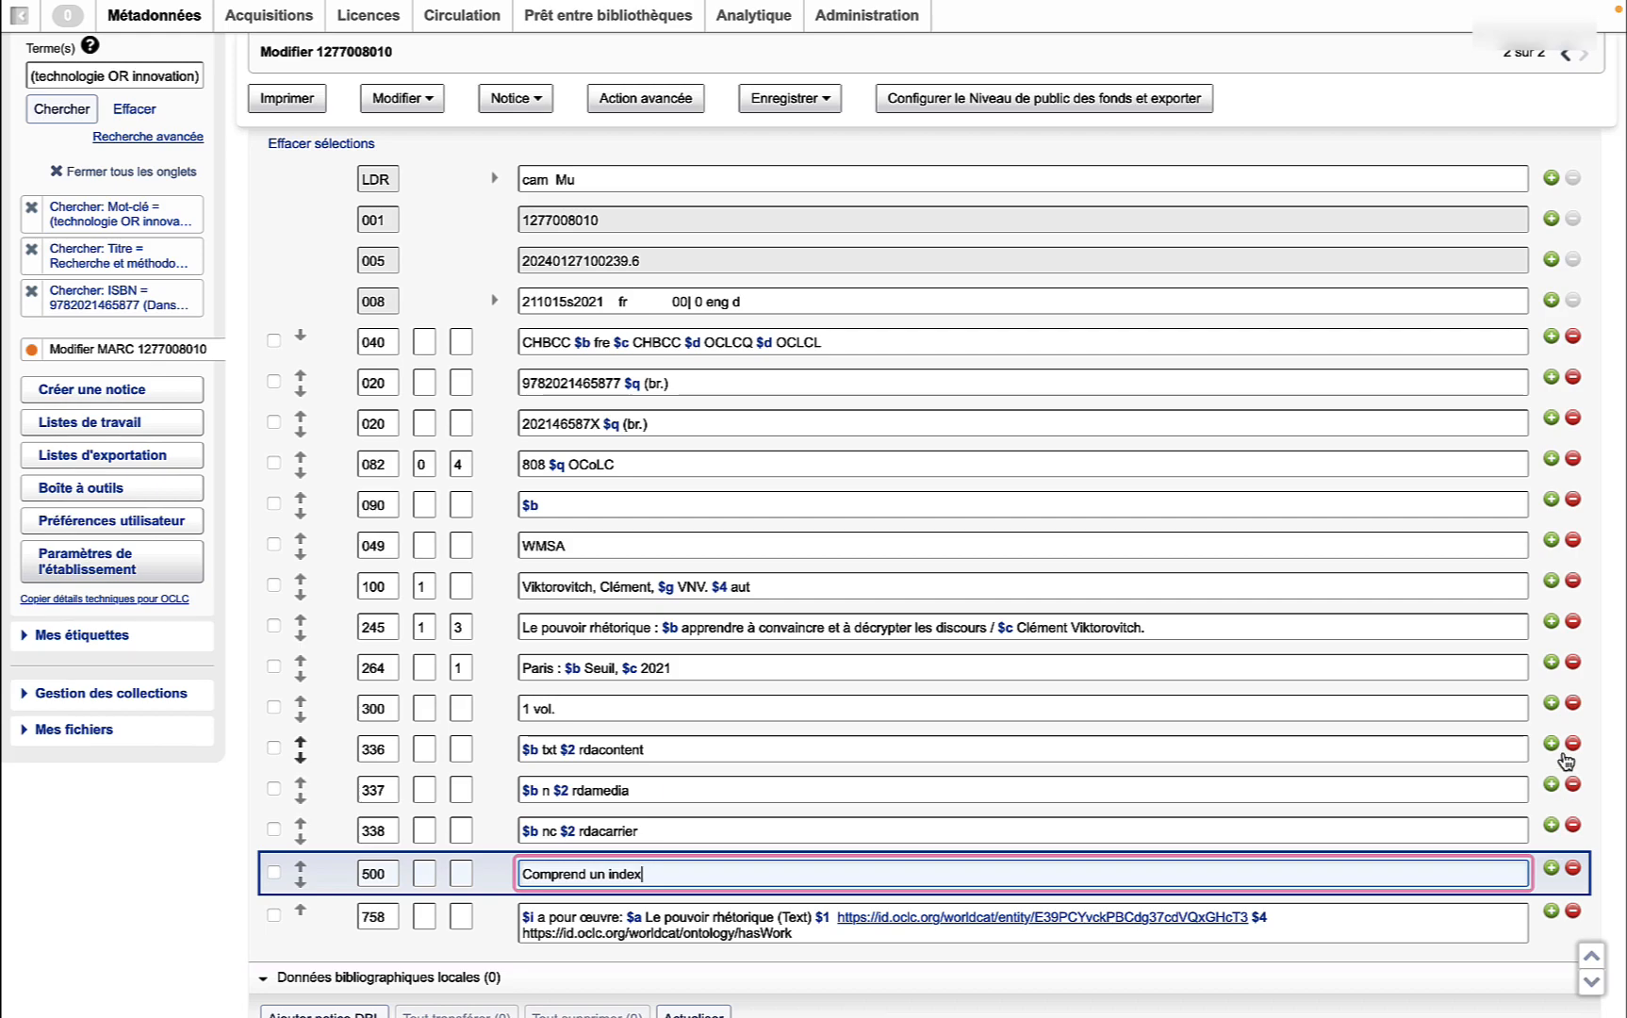
Send the edited record to the export list "Nouvelle liste - MARC 21 avec MARC-8 (Défaut)".
scroll(1276, 602, up, 3)
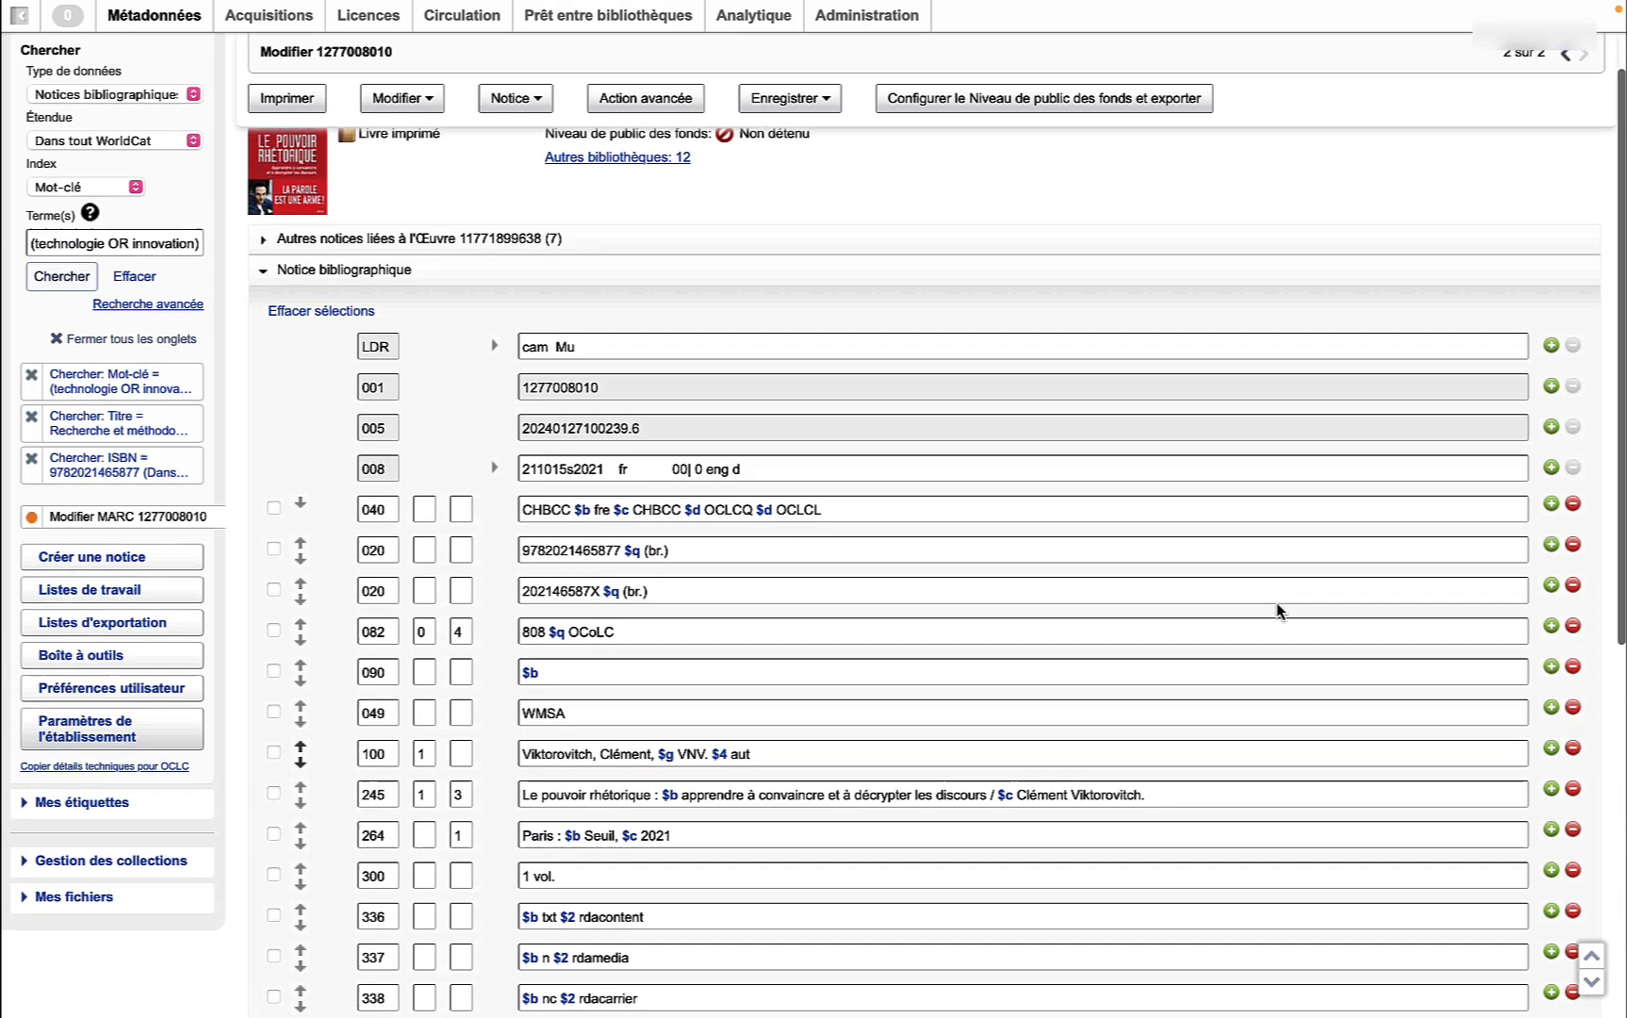
scroll(1276, 603, up, 1)
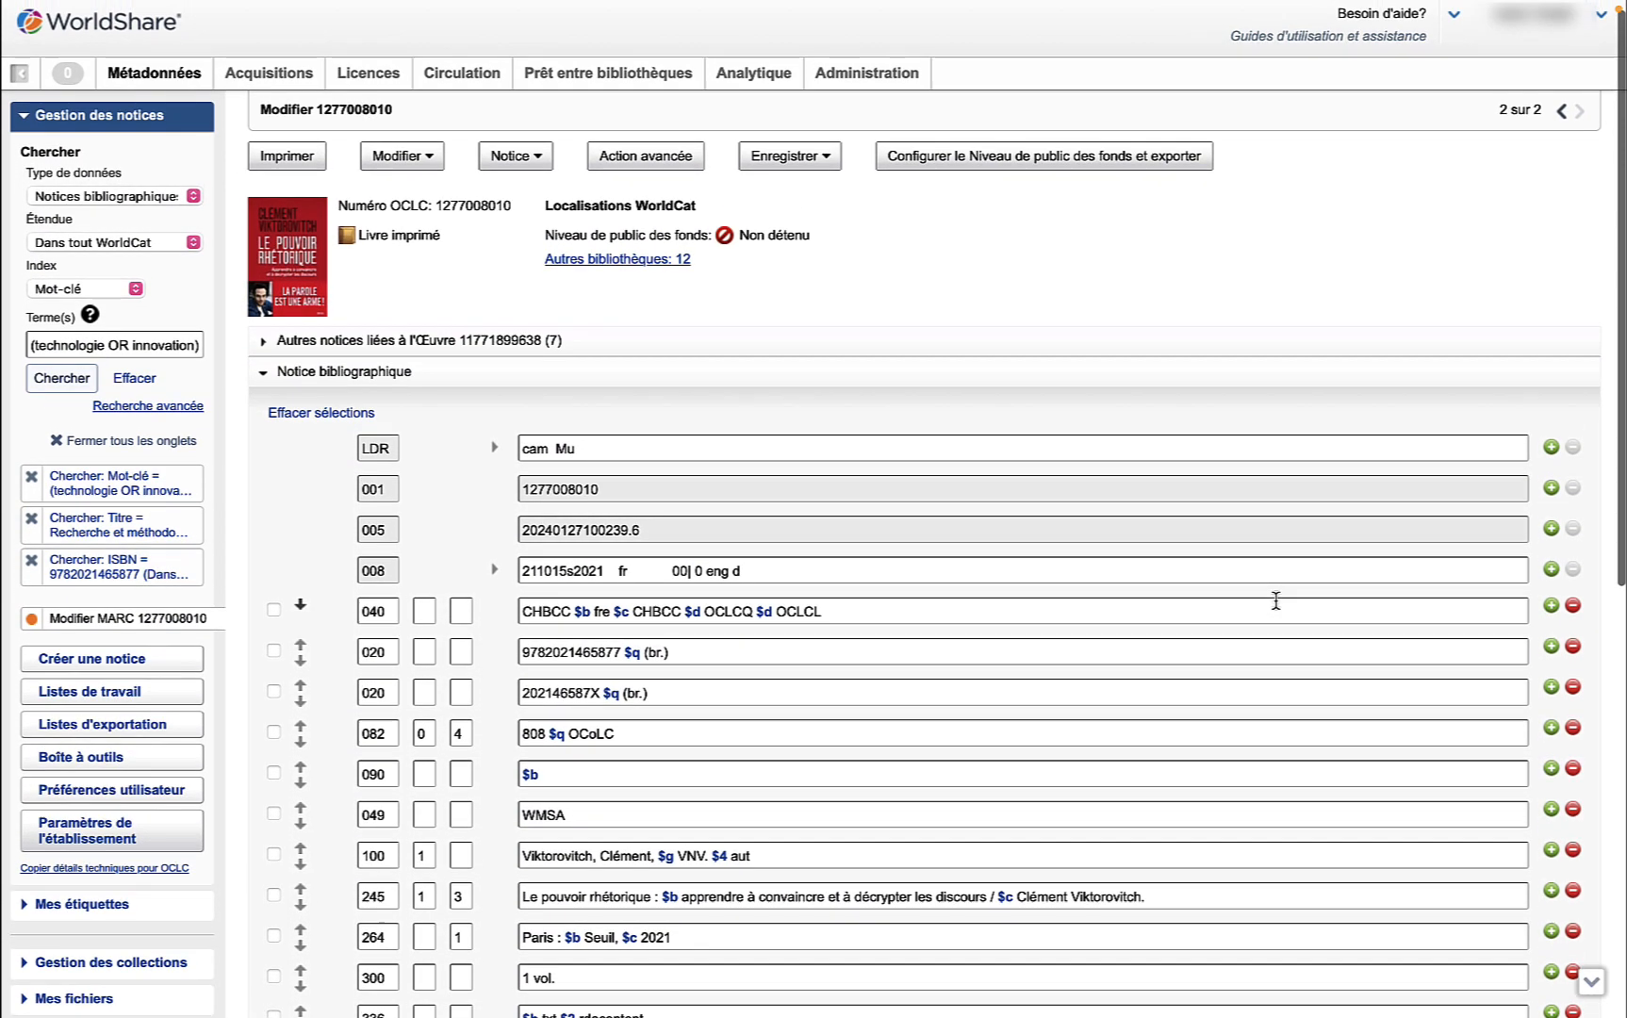
click(539, 158)
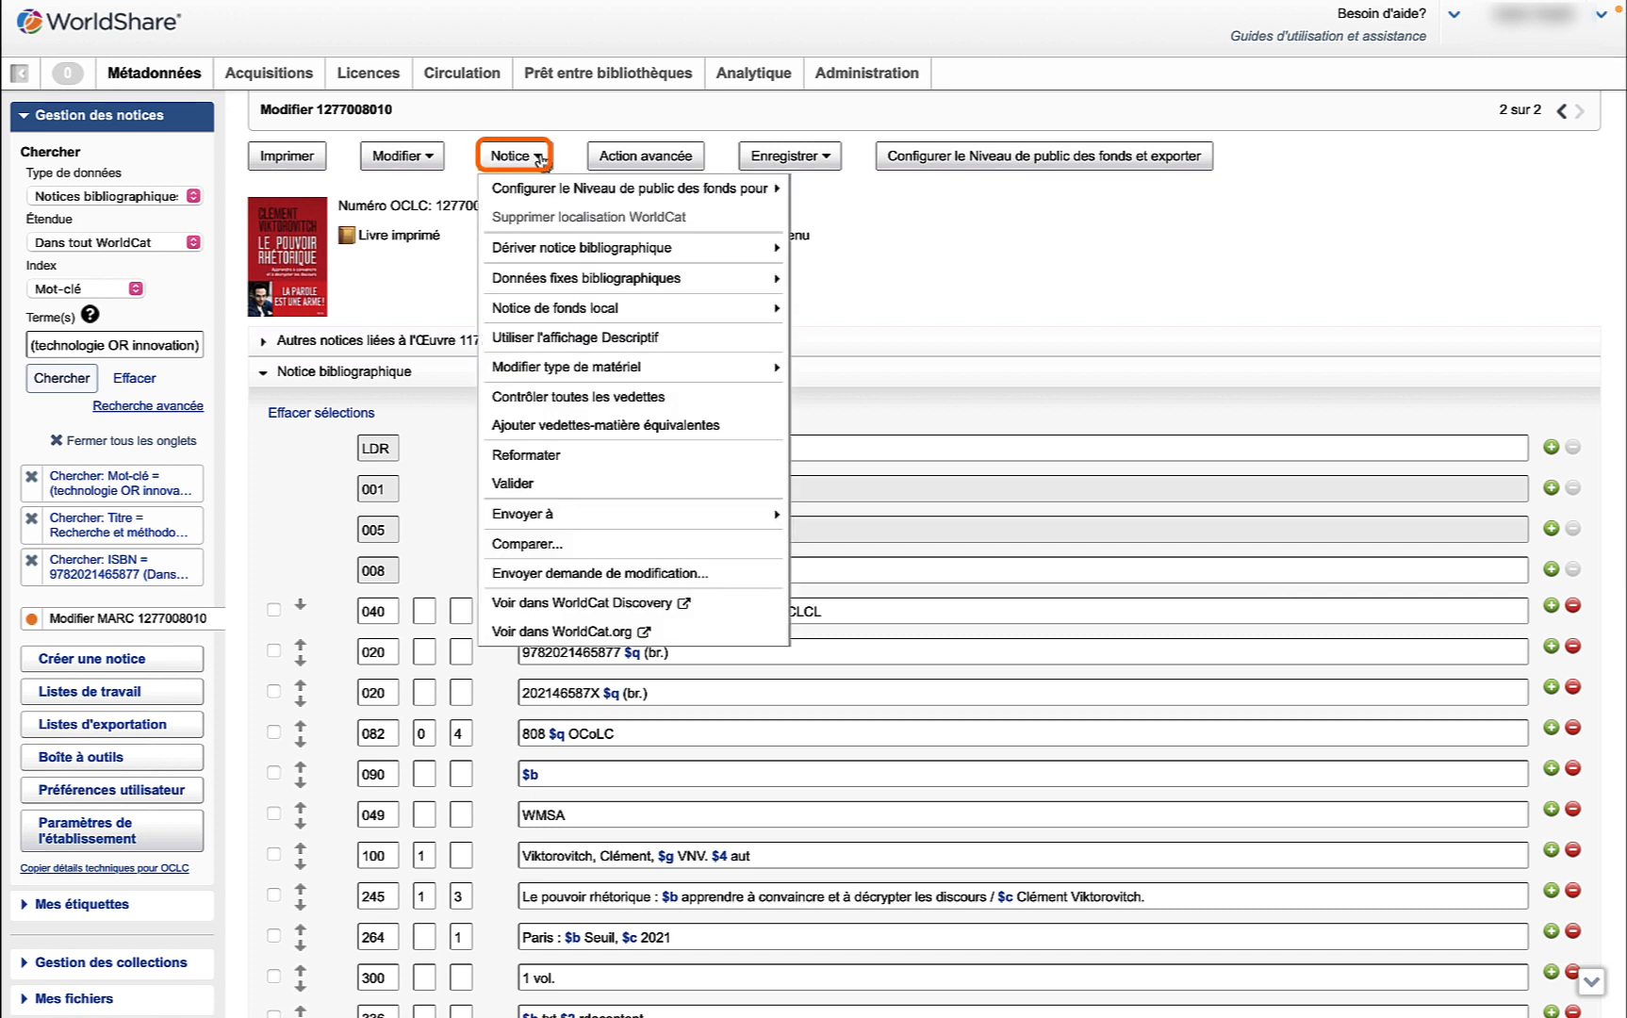
mouse_move(730, 523)
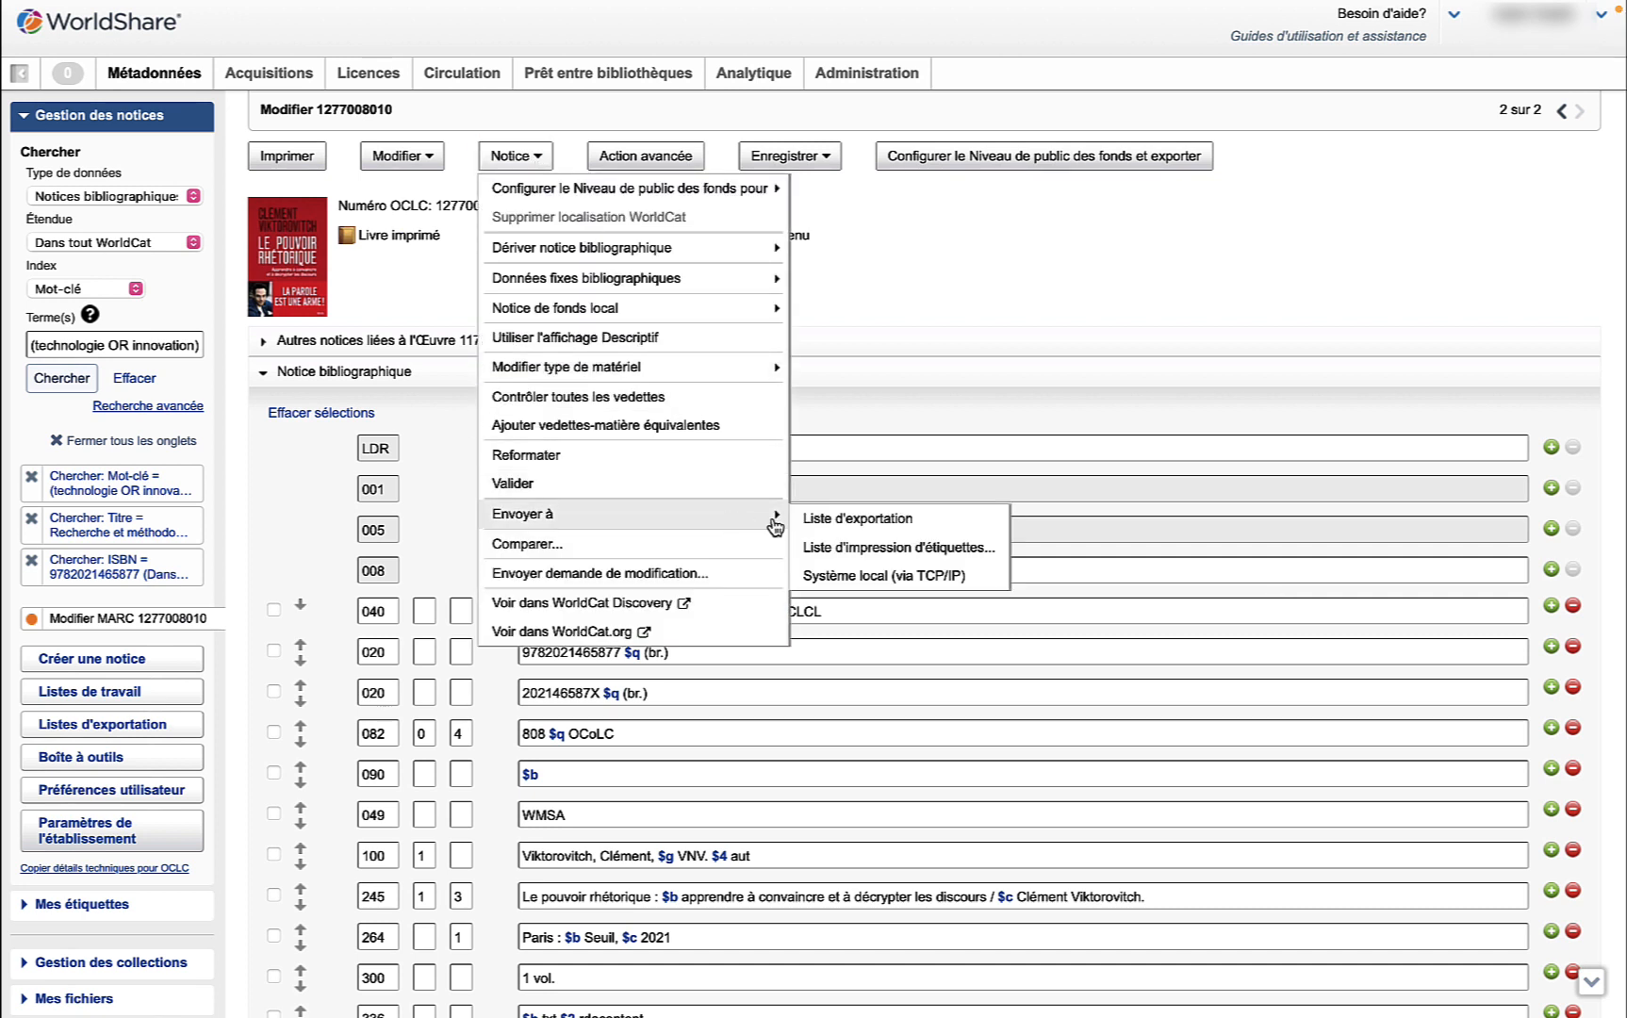
click(842, 520)
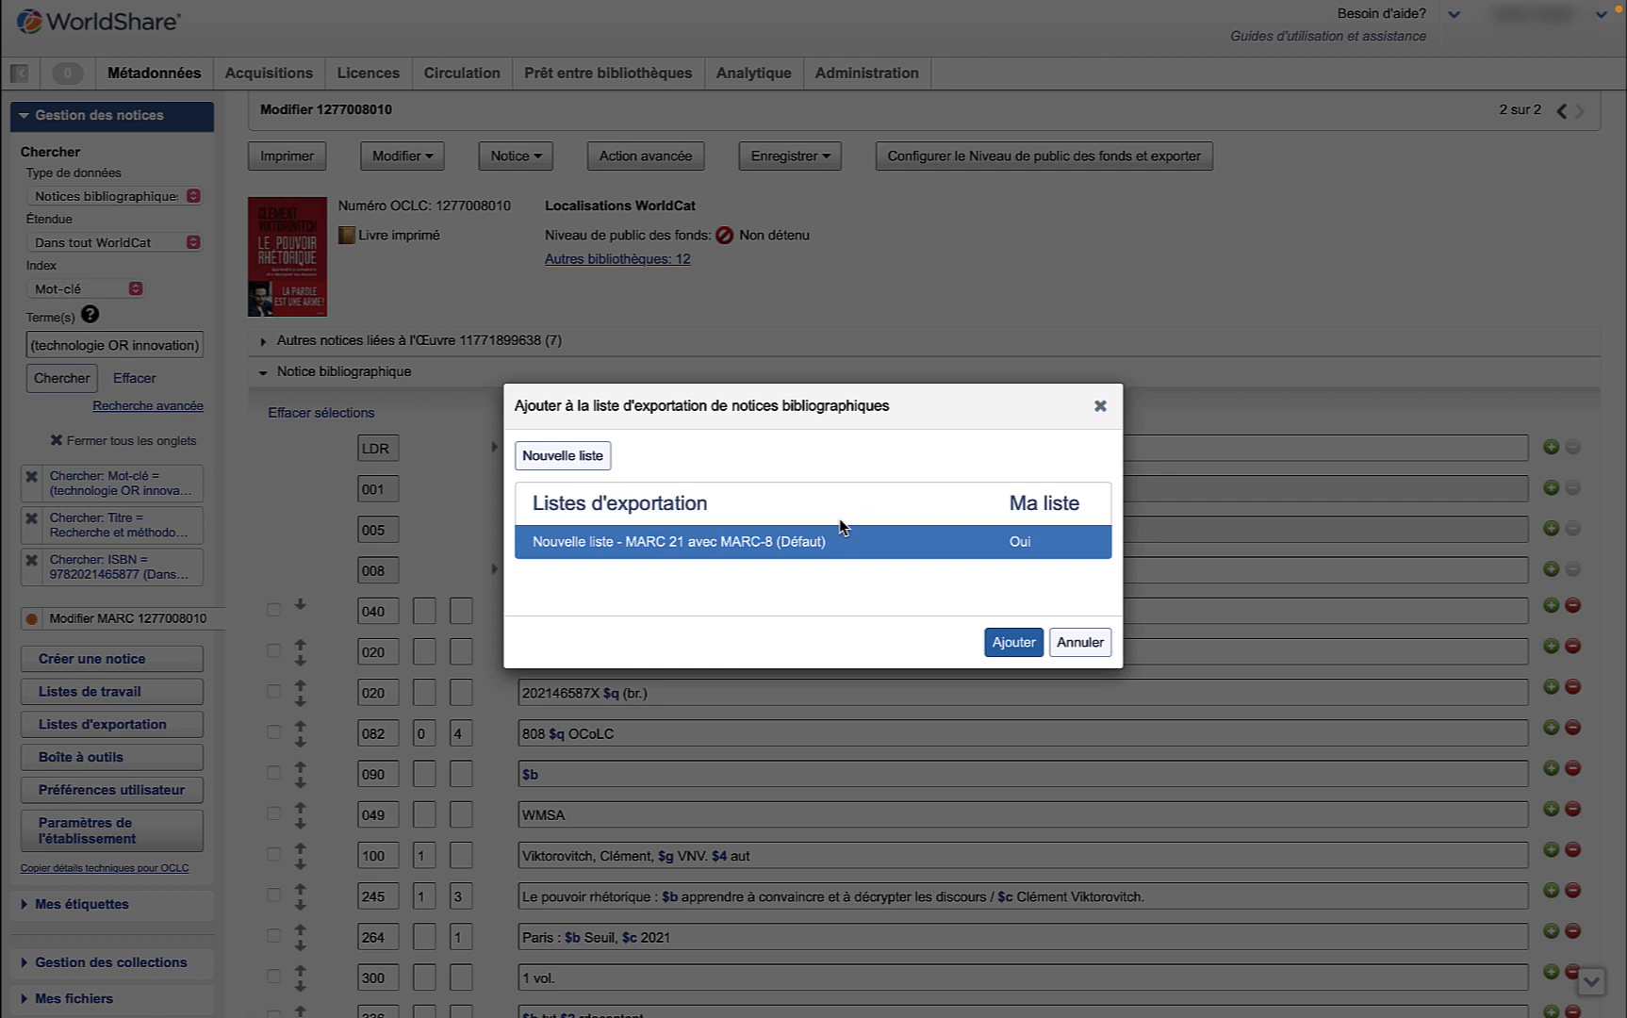
click(980, 641)
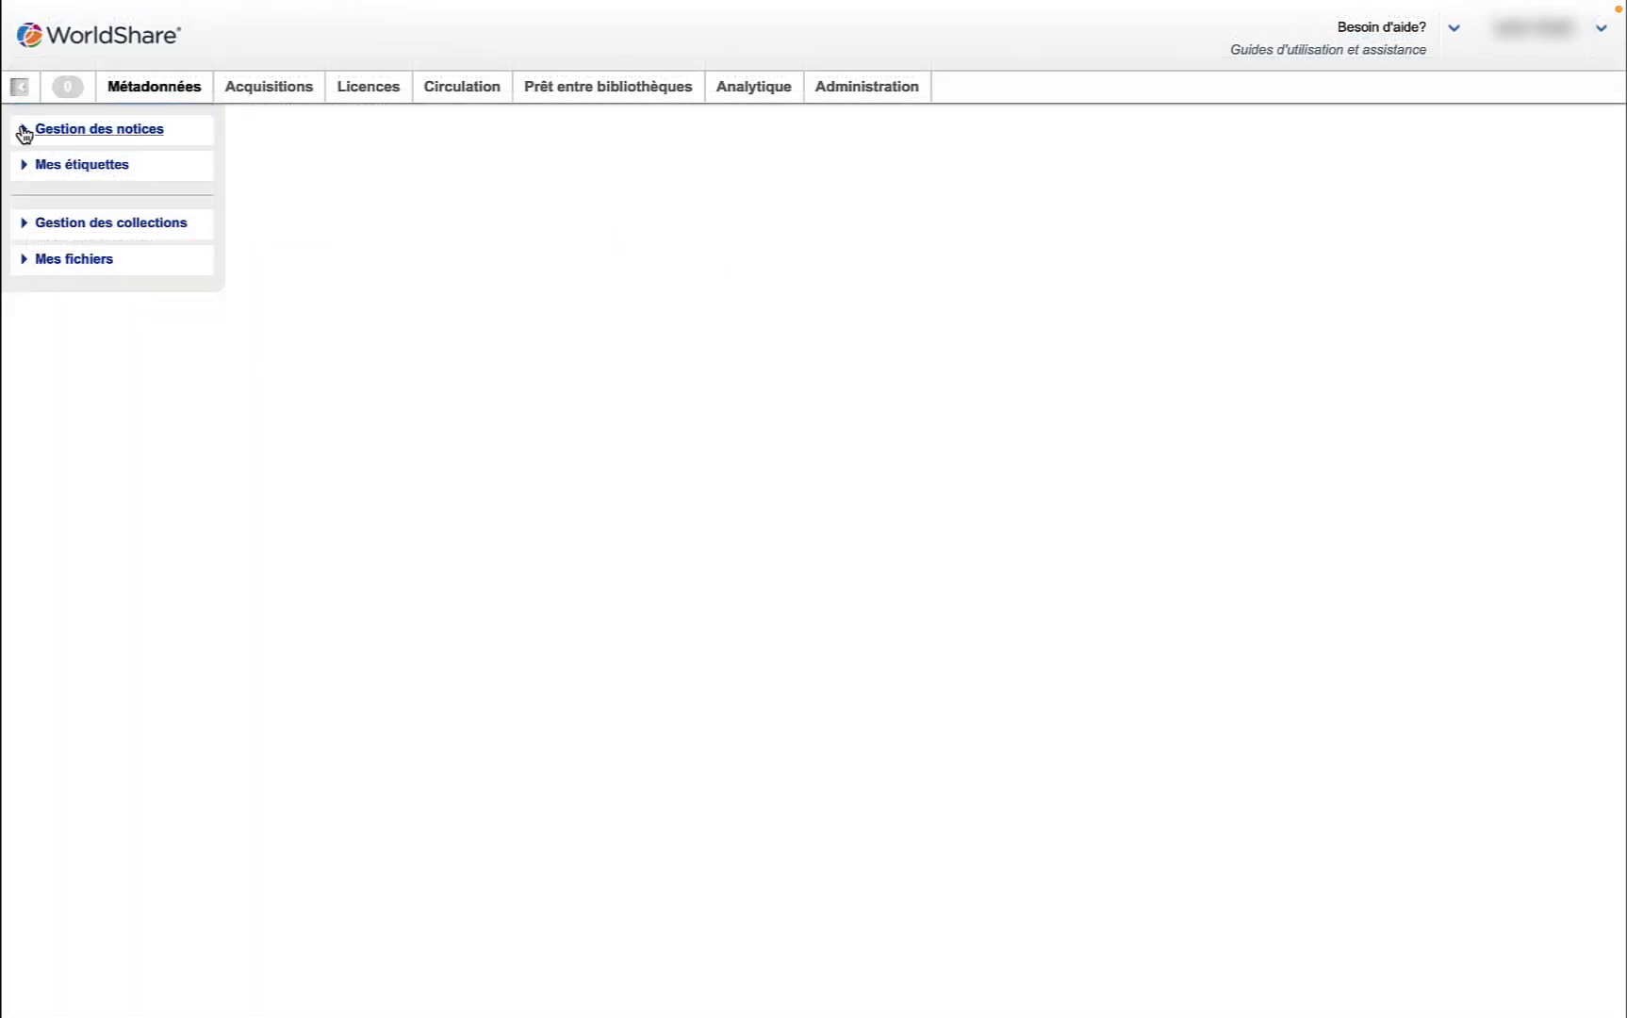
Create a new record in Affichage MARC 21 with RDA format and the Document visuel material type.
click(25, 134)
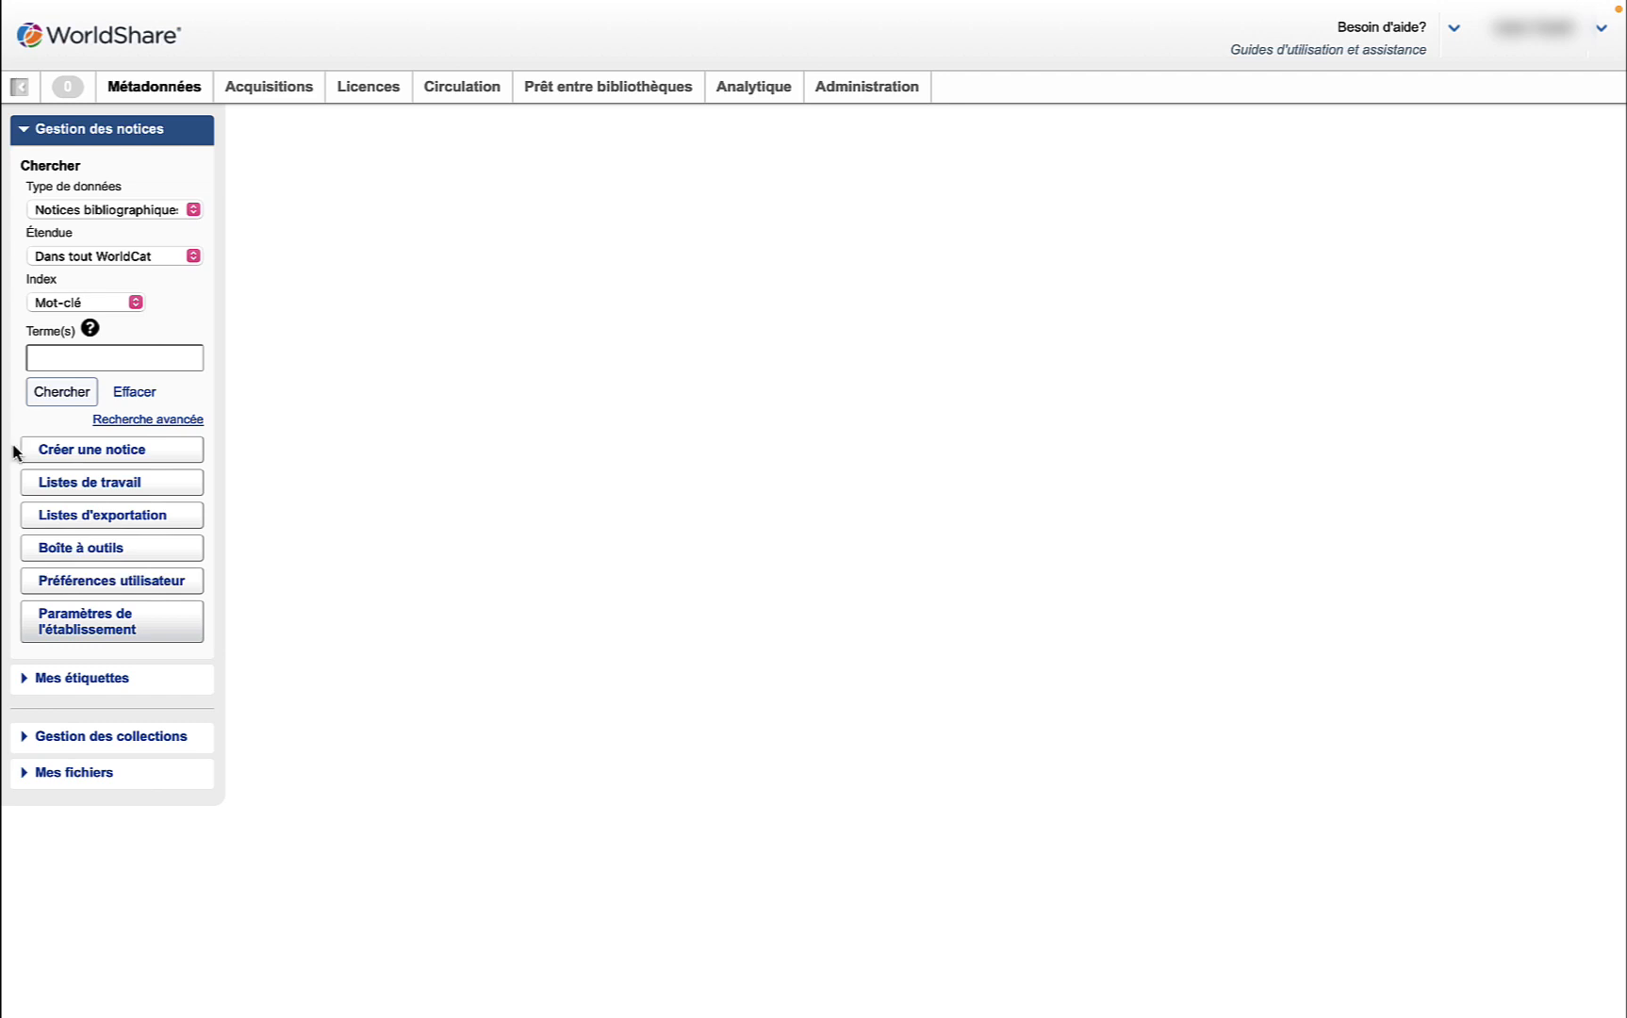
click(42, 454)
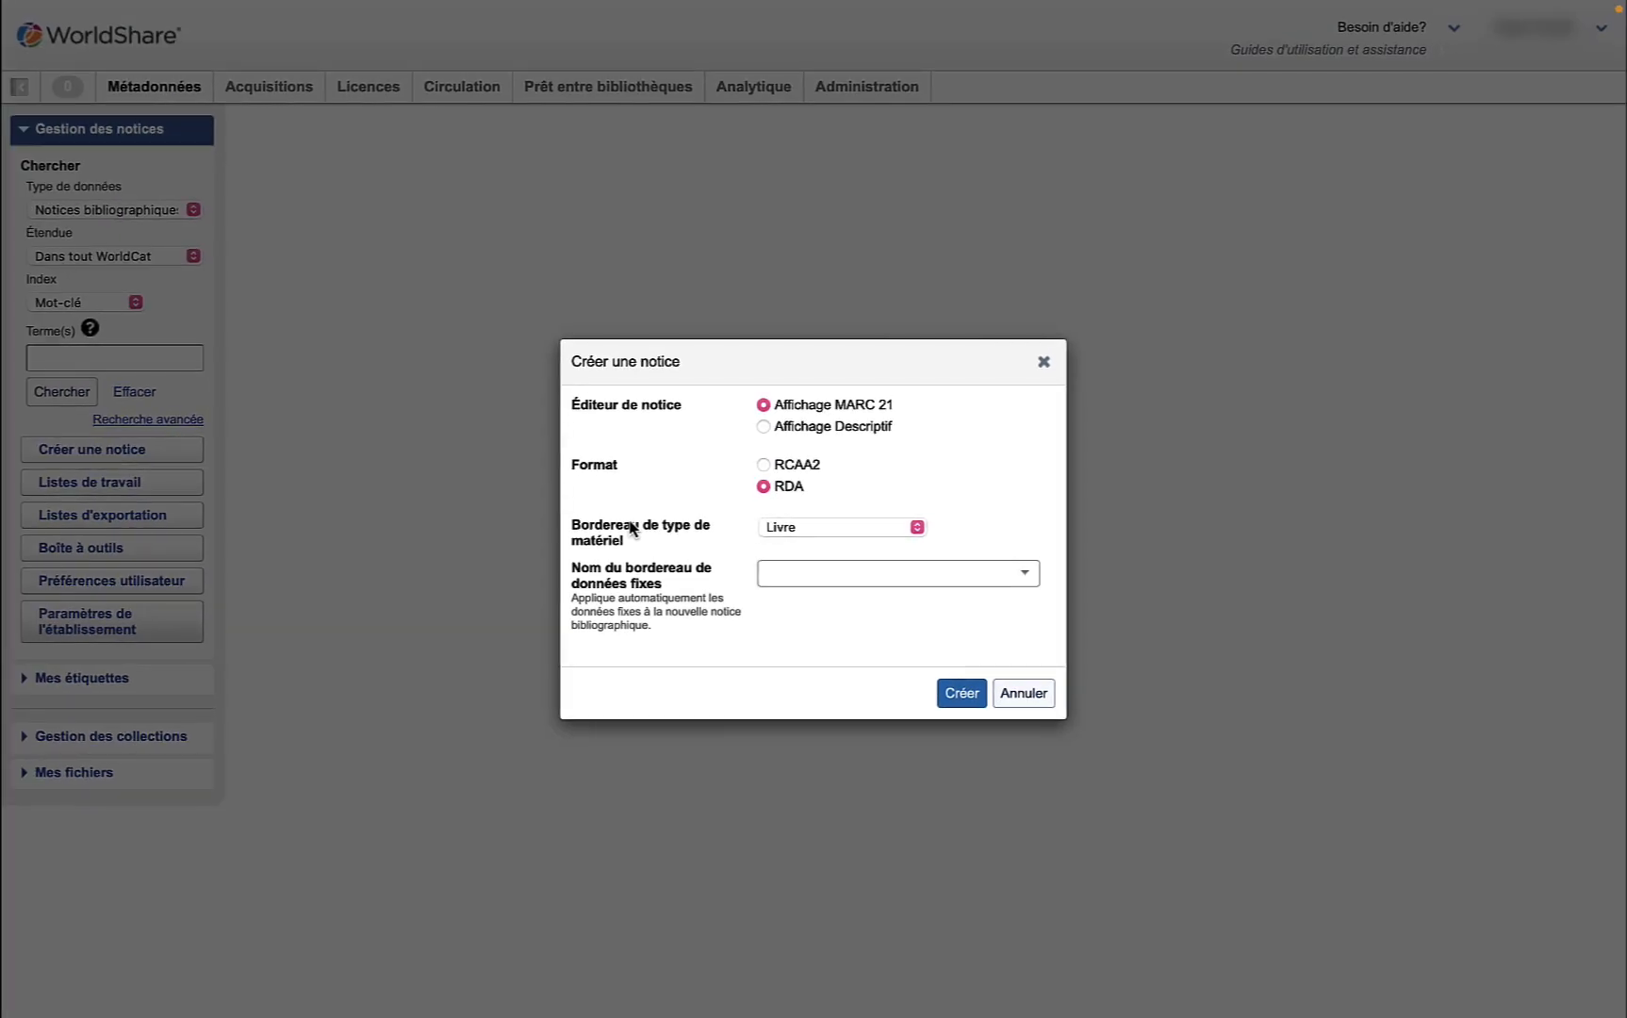
click(916, 529)
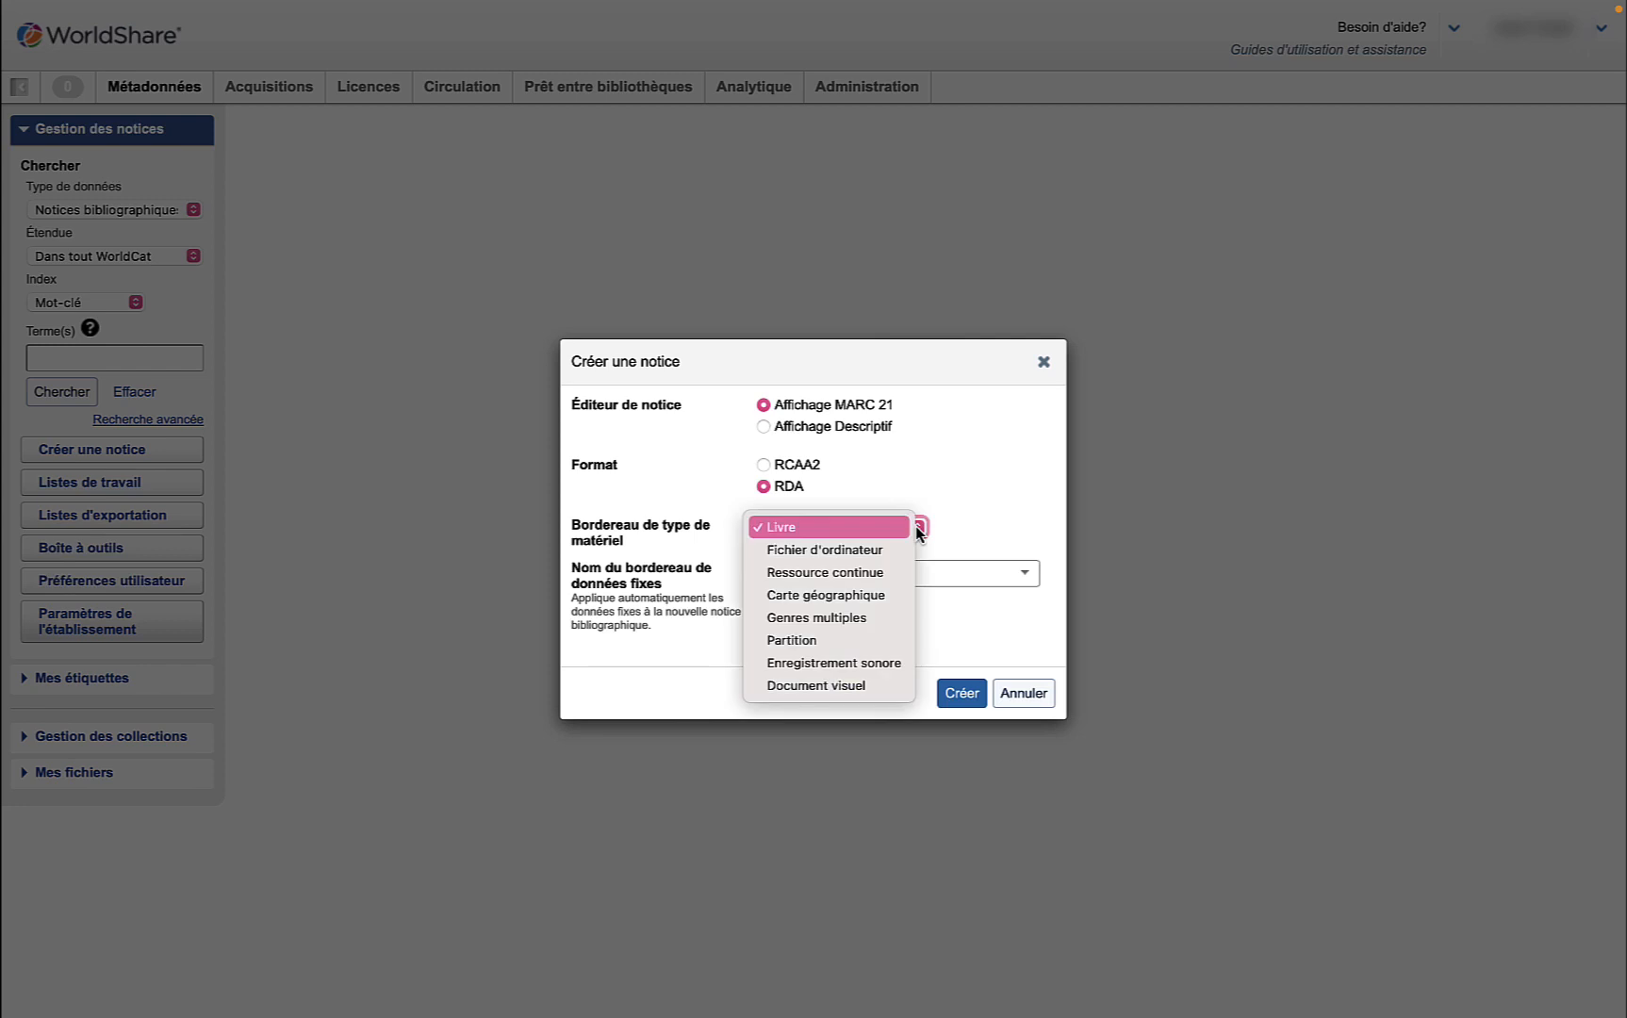
click(842, 689)
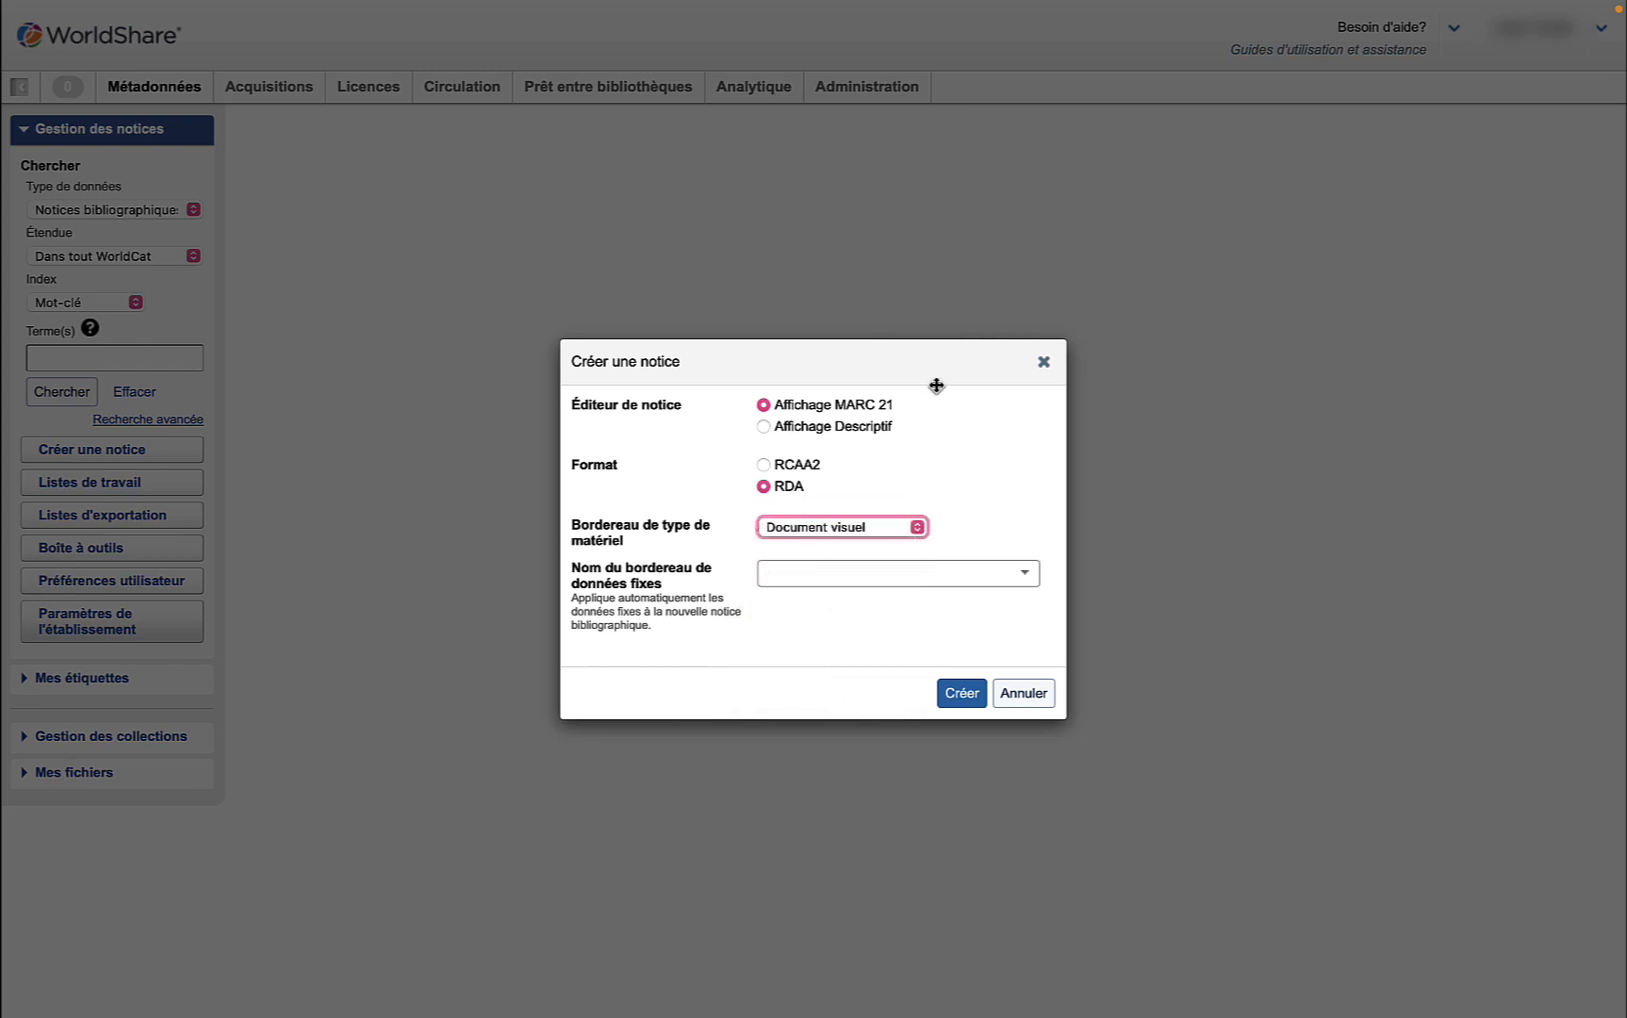
click(965, 701)
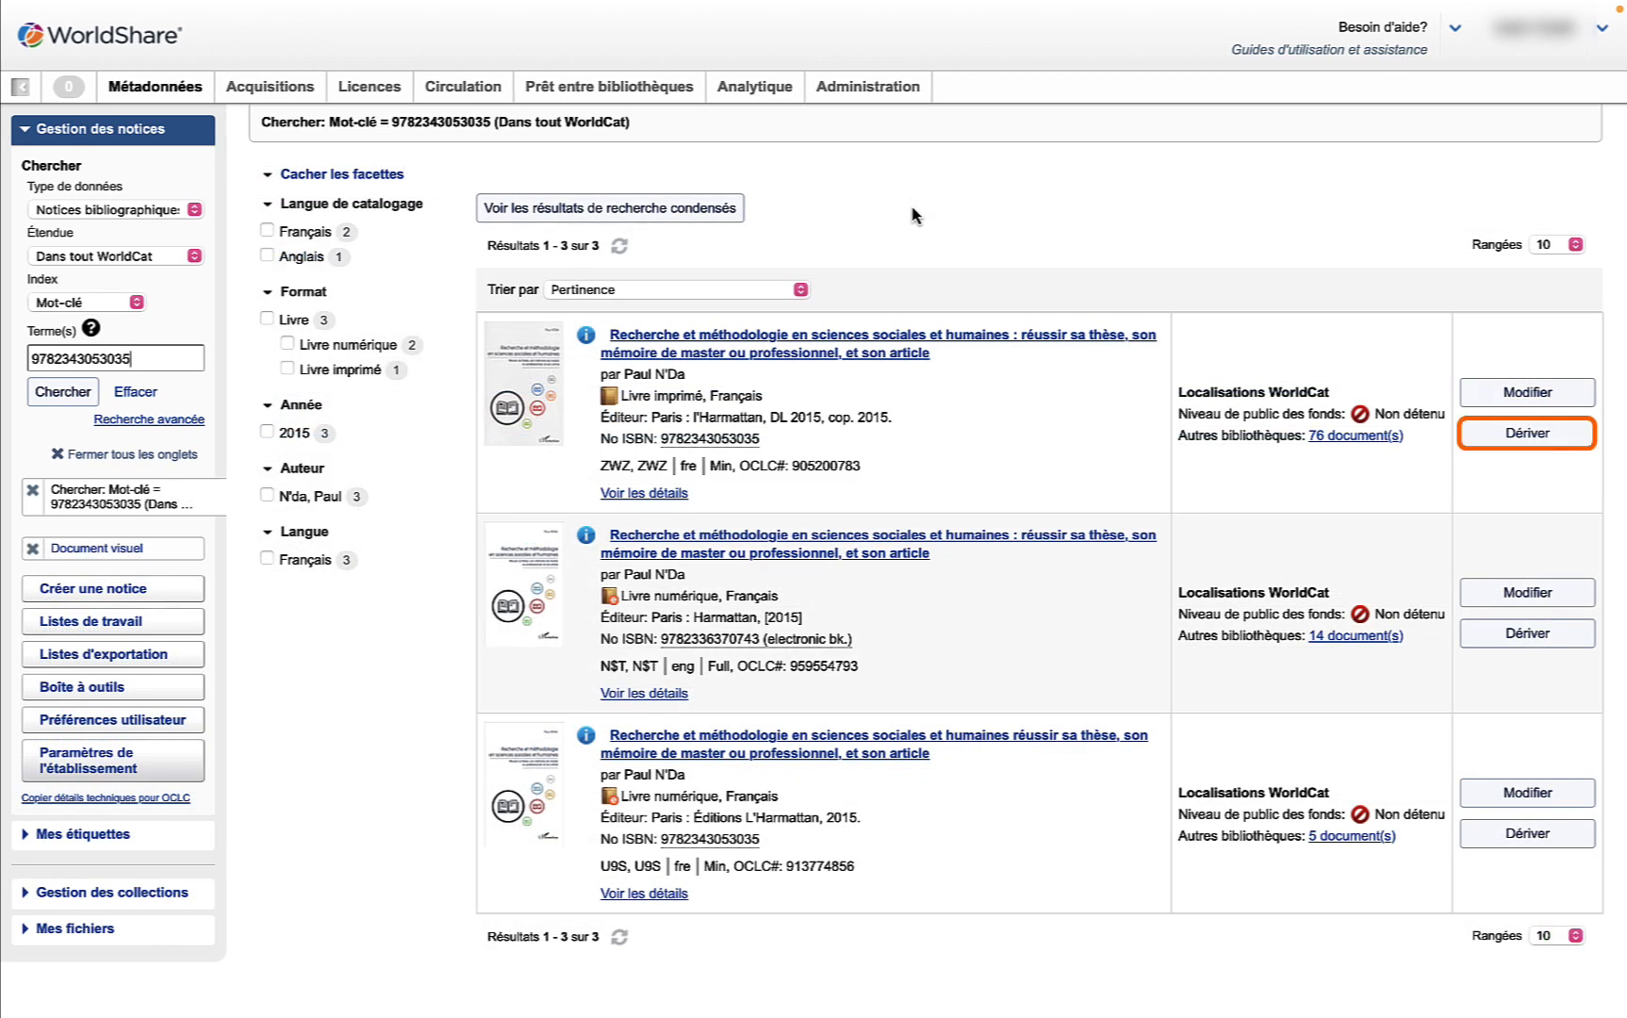
Derive a new bibliographic record from the printed-book result with OCLC number 905200783.
click(1505, 440)
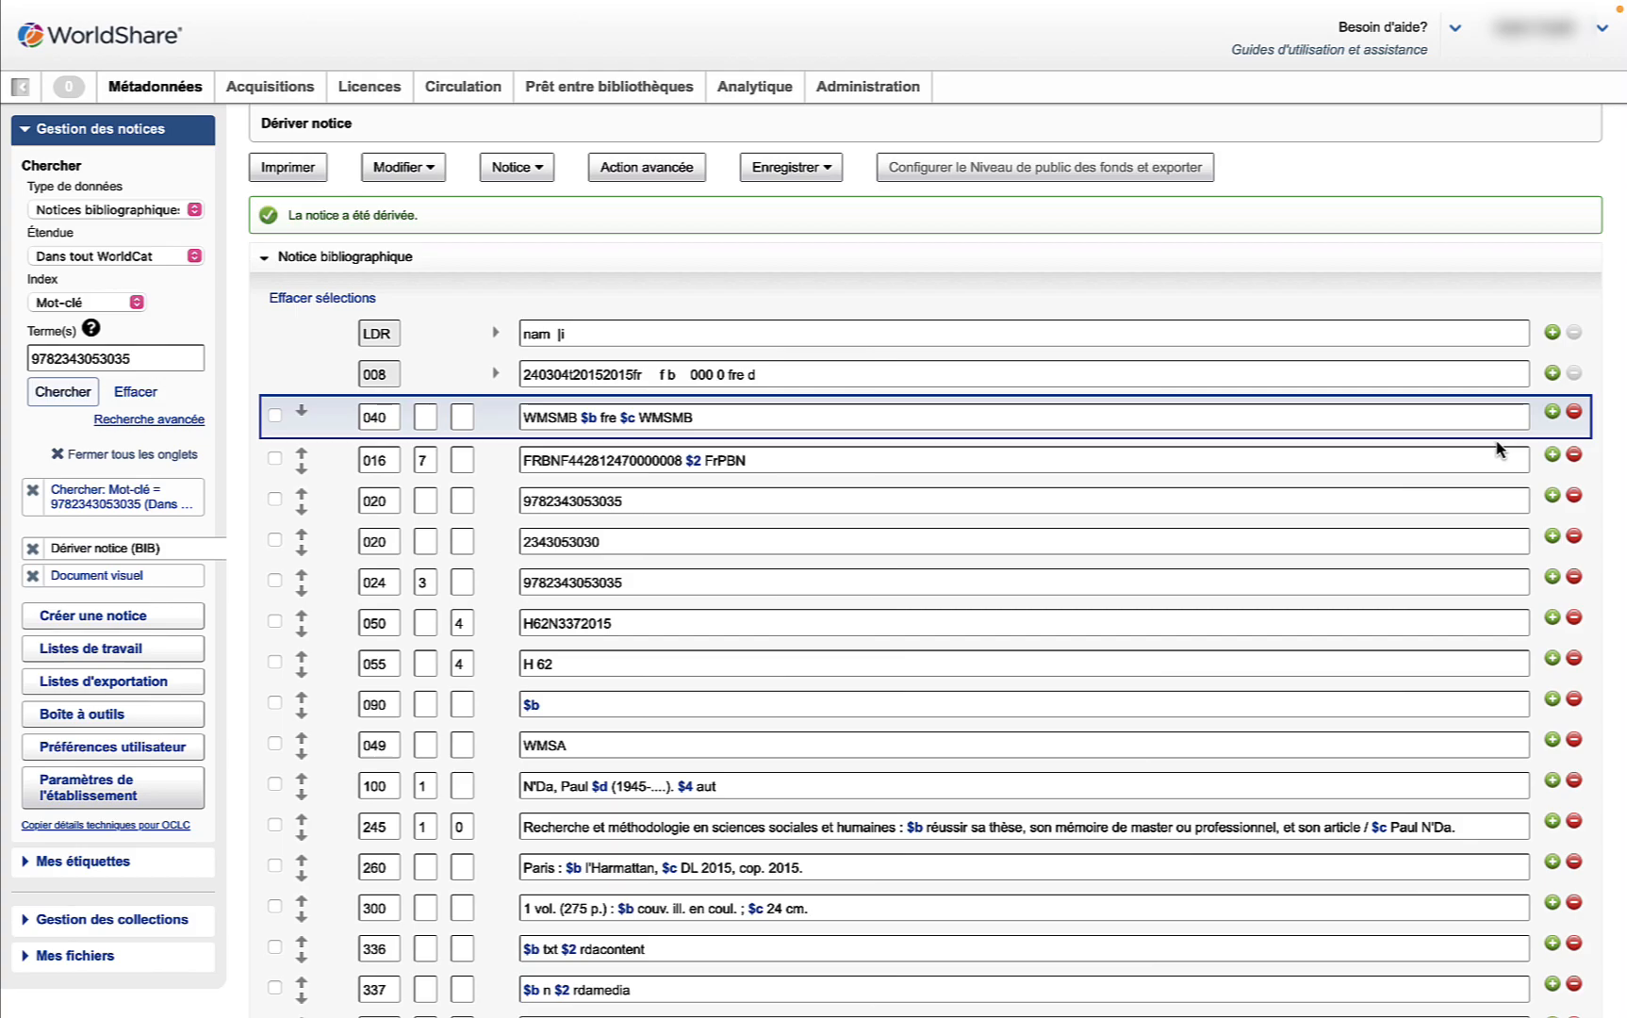
scroll(1310, 581, down, 4)
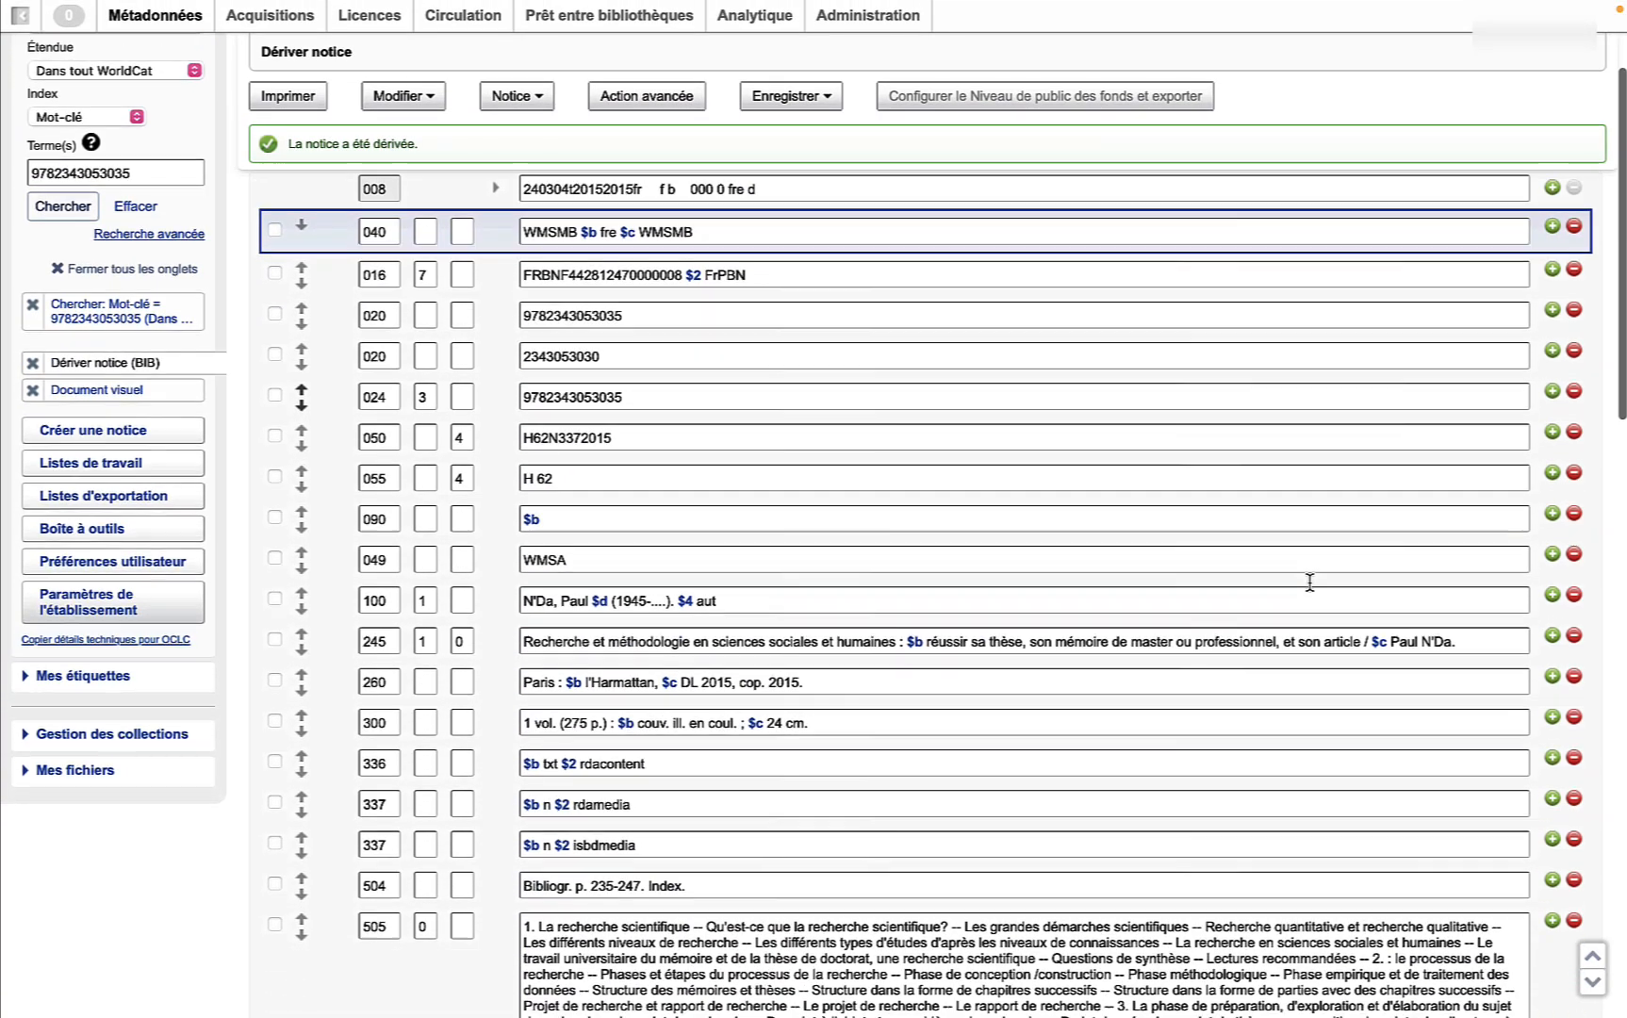
scroll(1310, 581, down, 6)
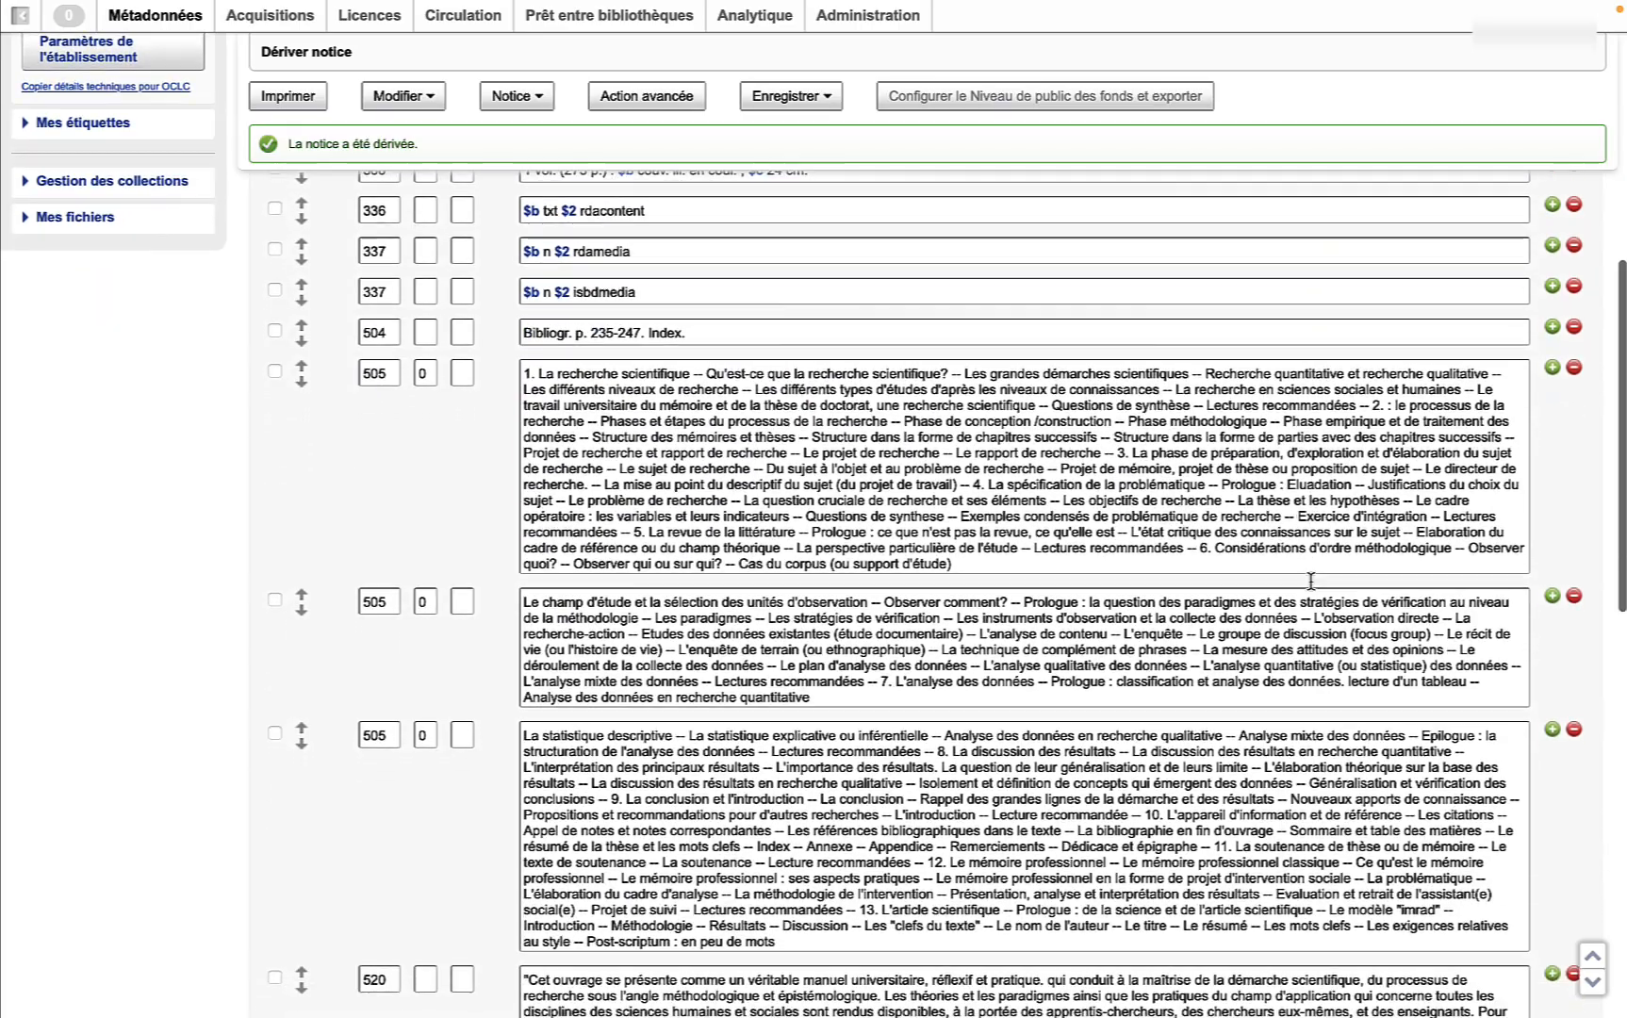
scroll(1309, 580, down, 10)
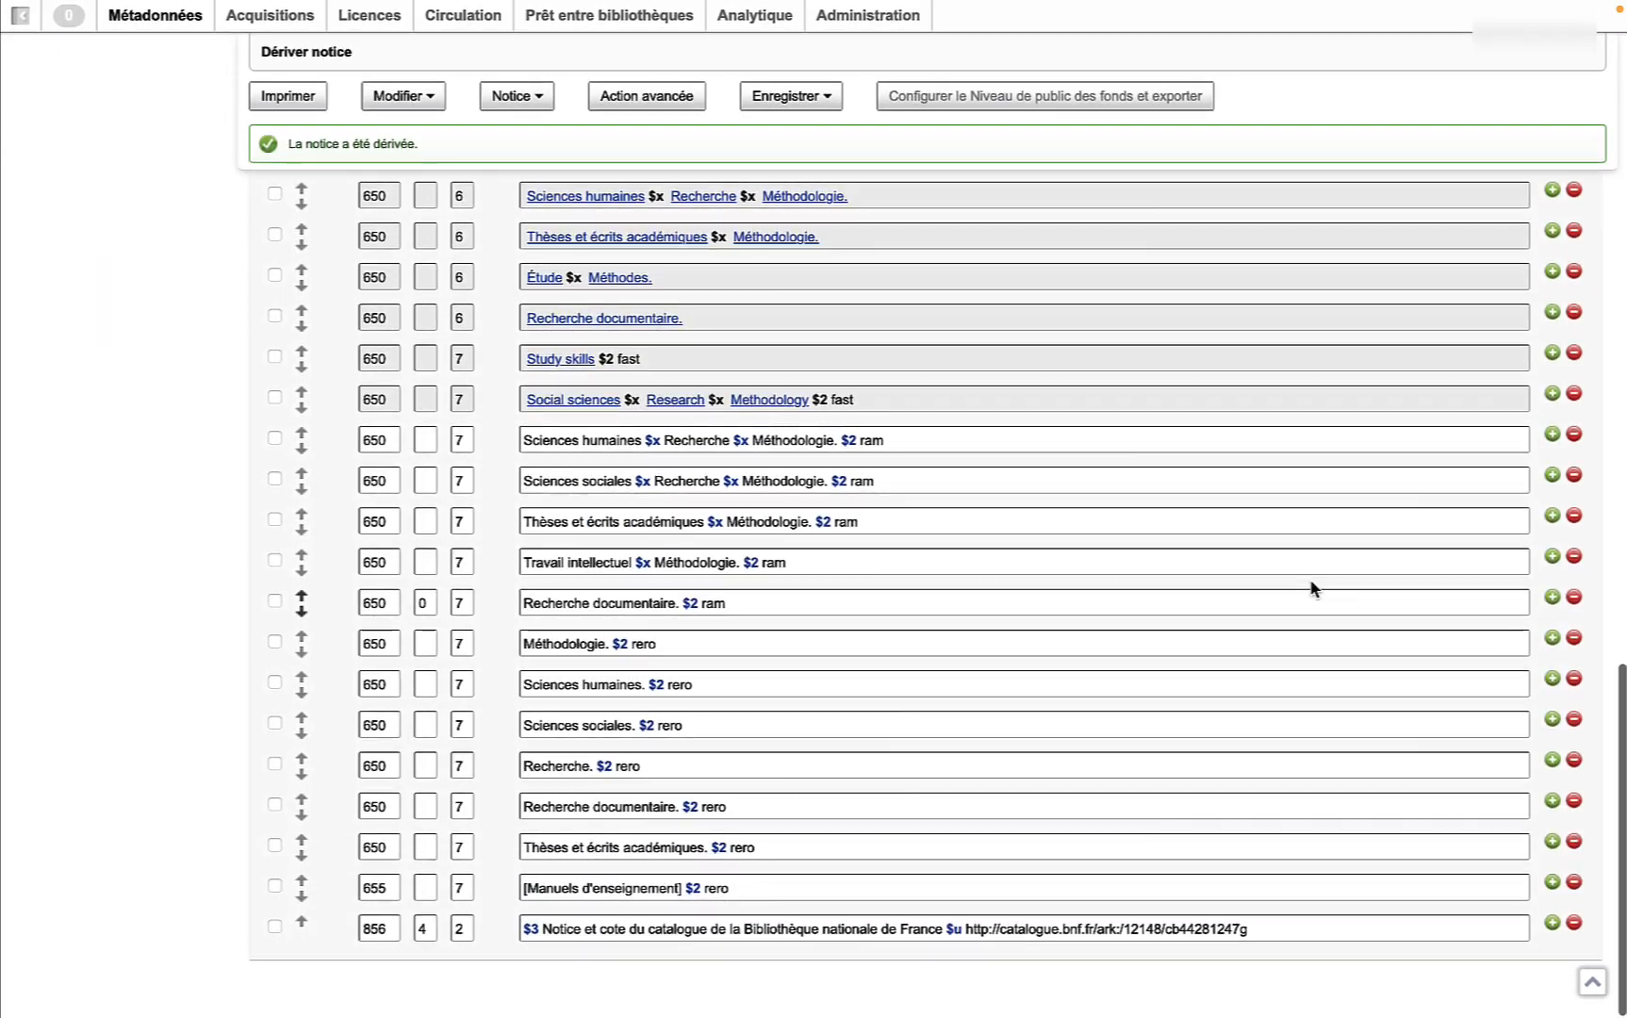
Add a 700 field after field 655 with first indicator 1 and the controlled heading "Arcan, Nelly, 1973-2009", and check its authority record.
click(1552, 882)
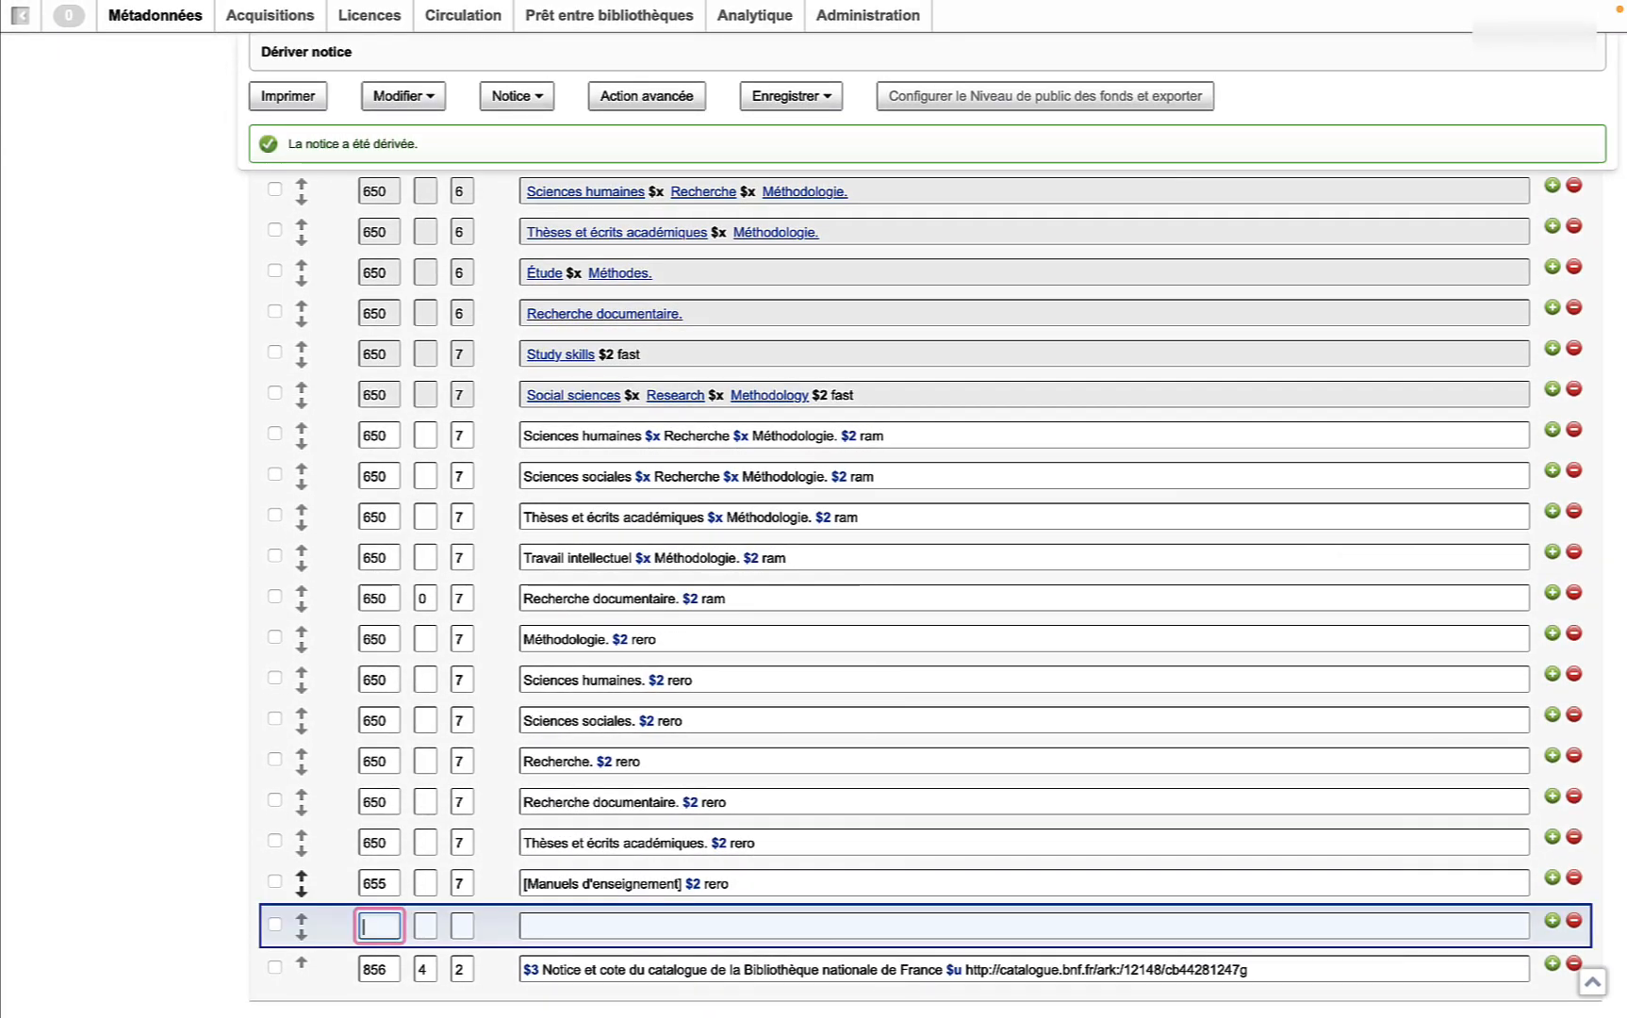
text(700)
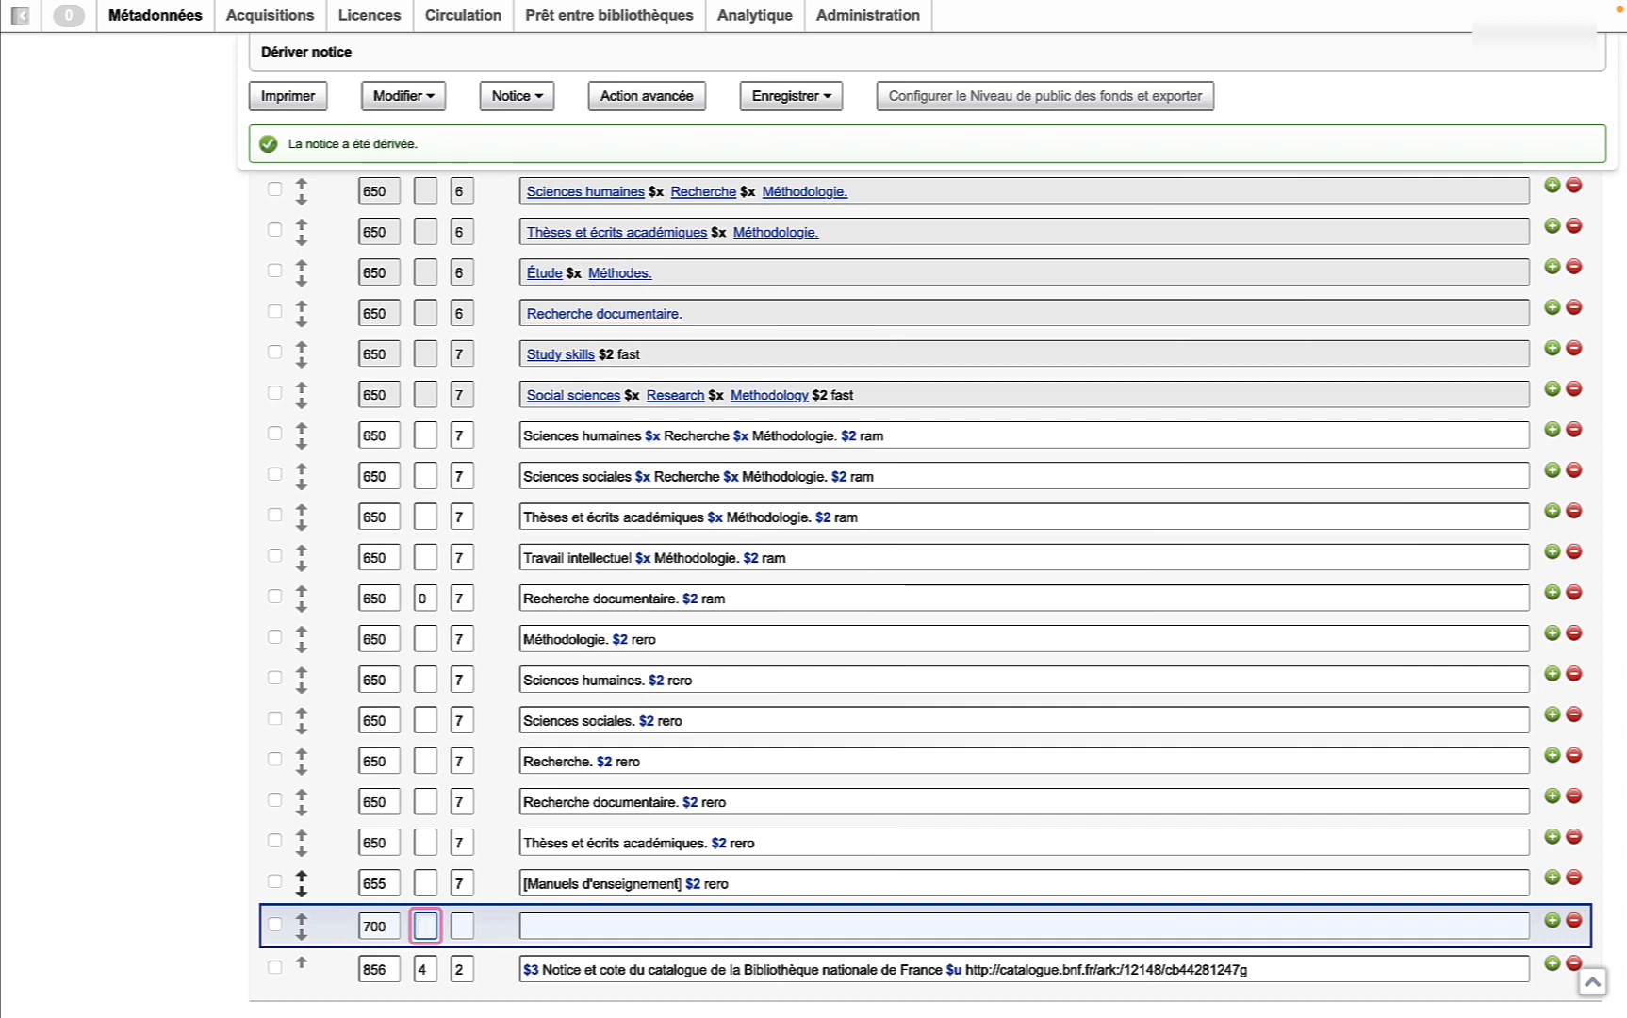
text(1)
key(Tab)
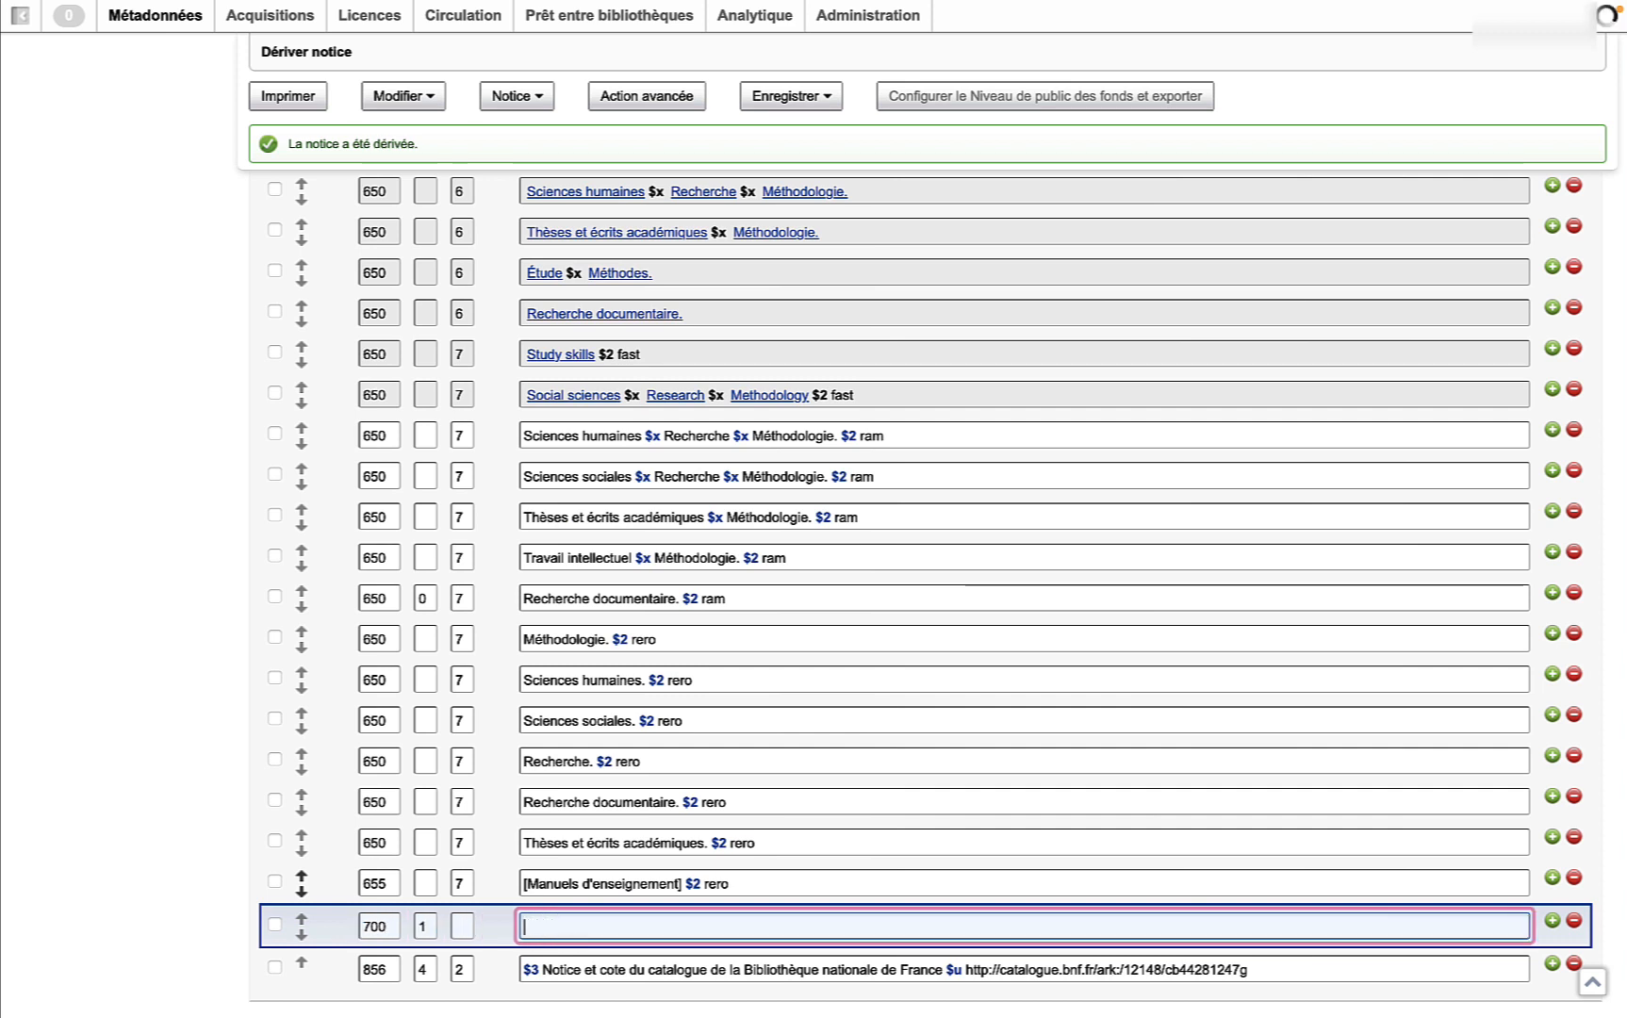
text(Arcan, ne)
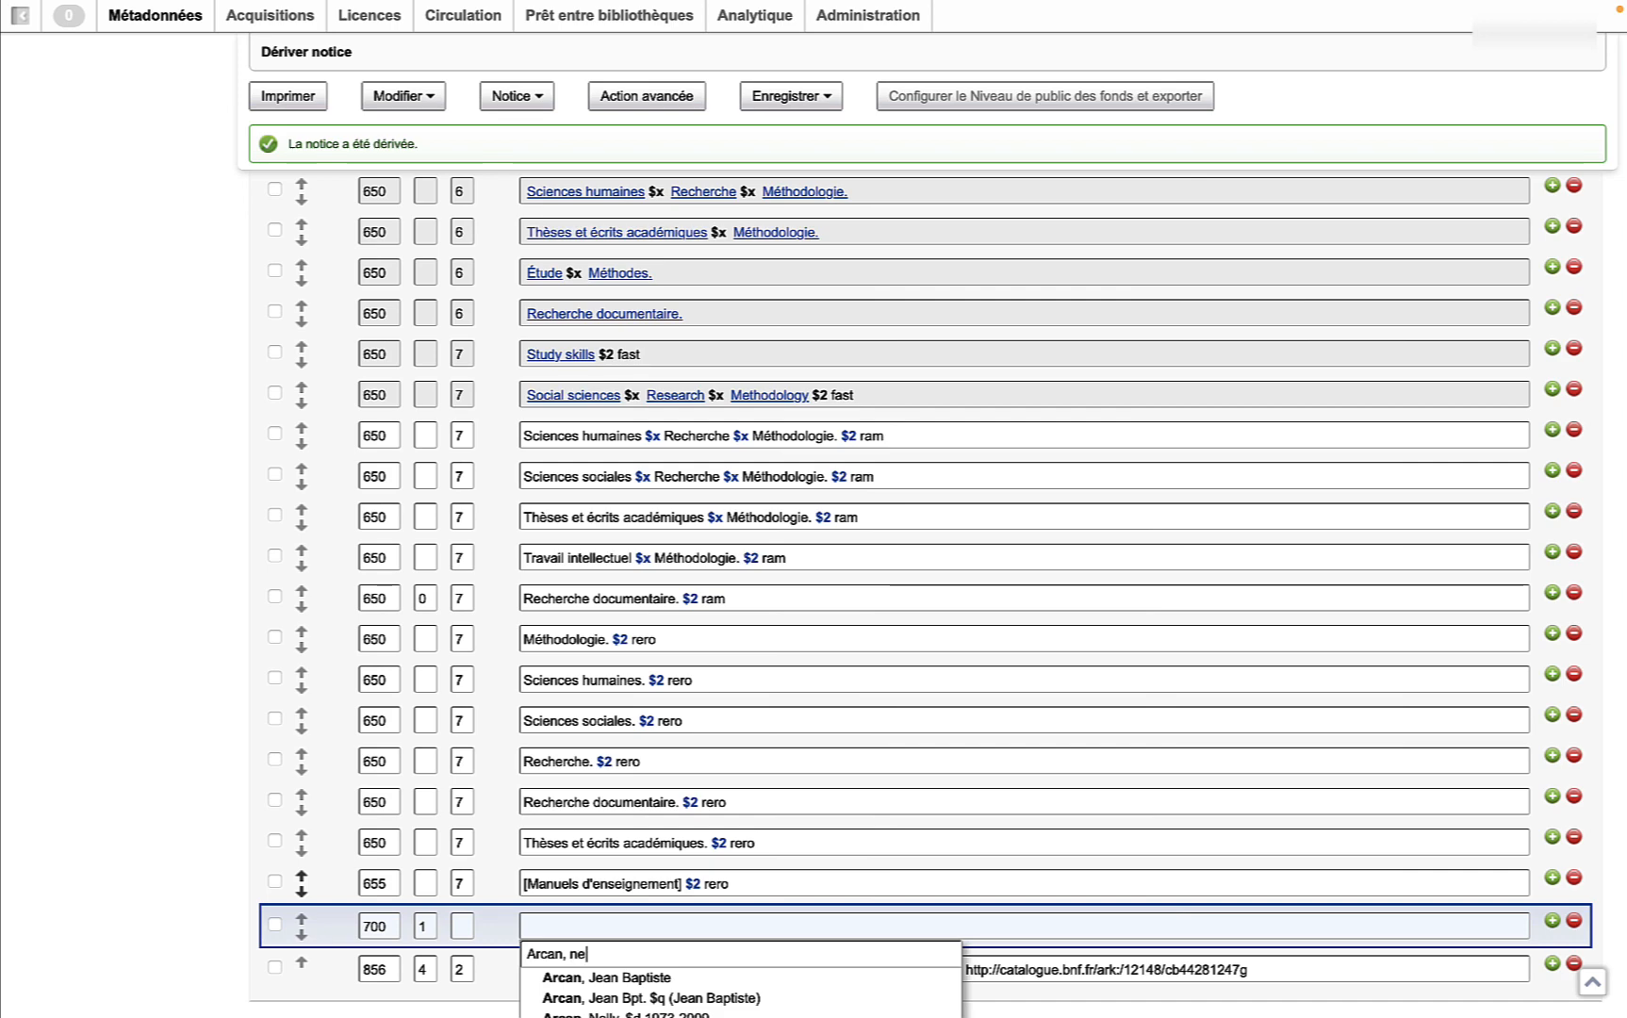
click(809, 978)
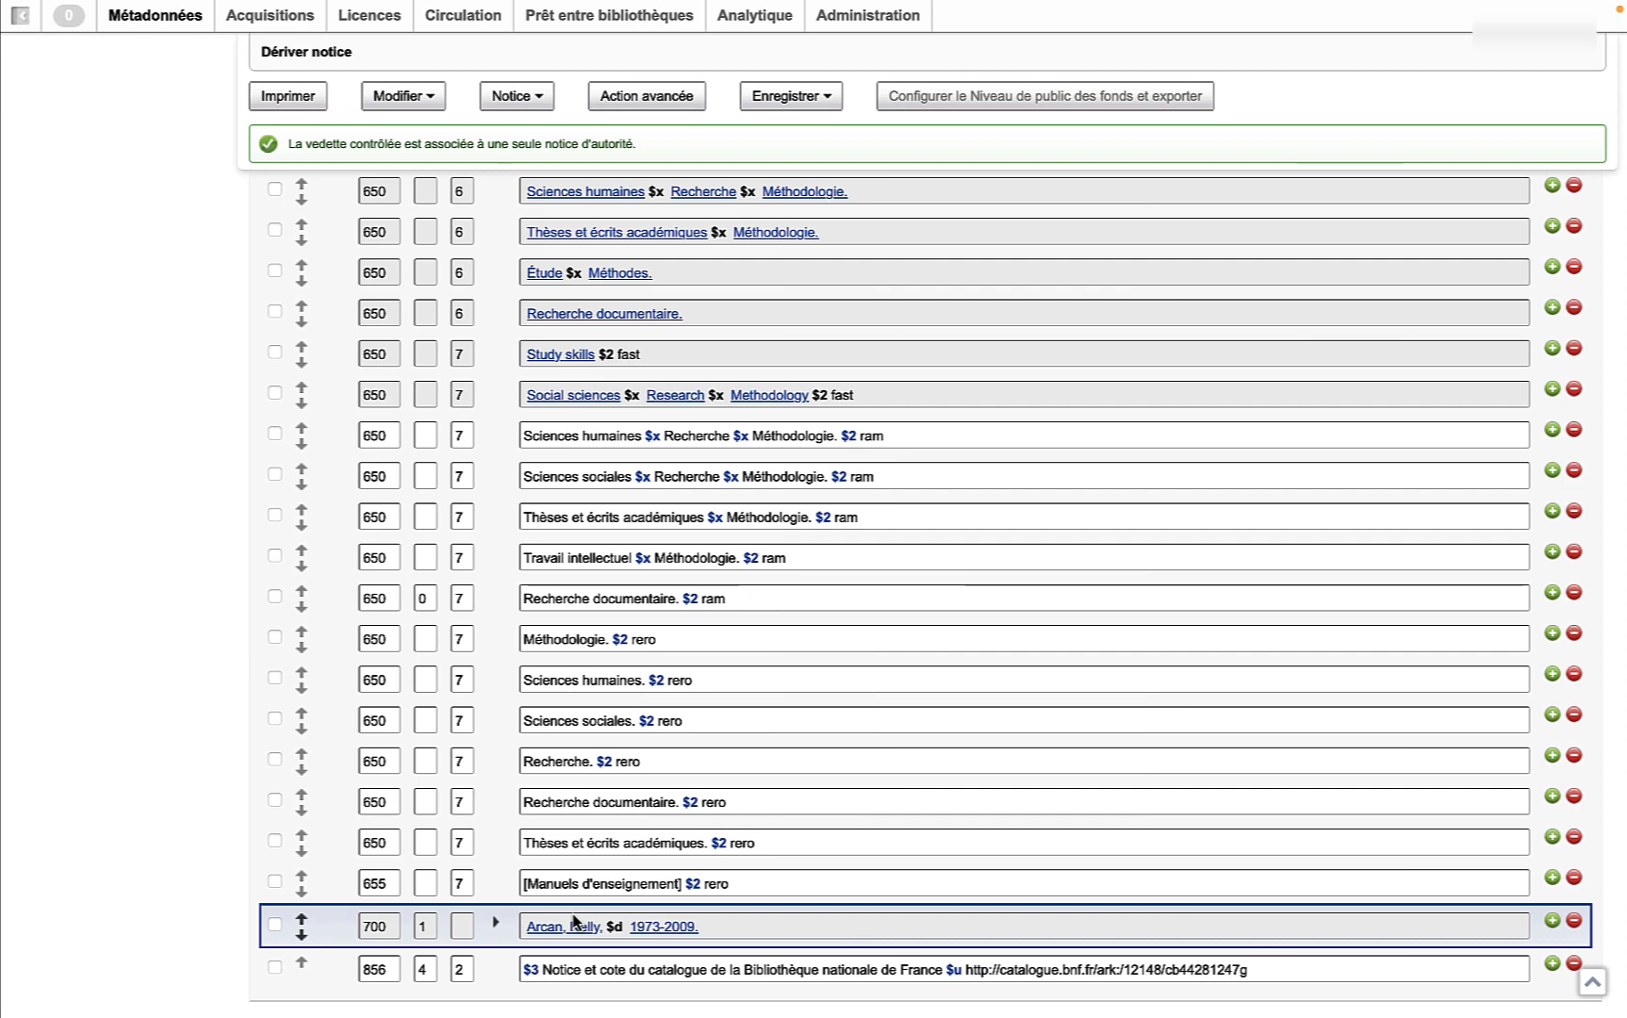
click(579, 928)
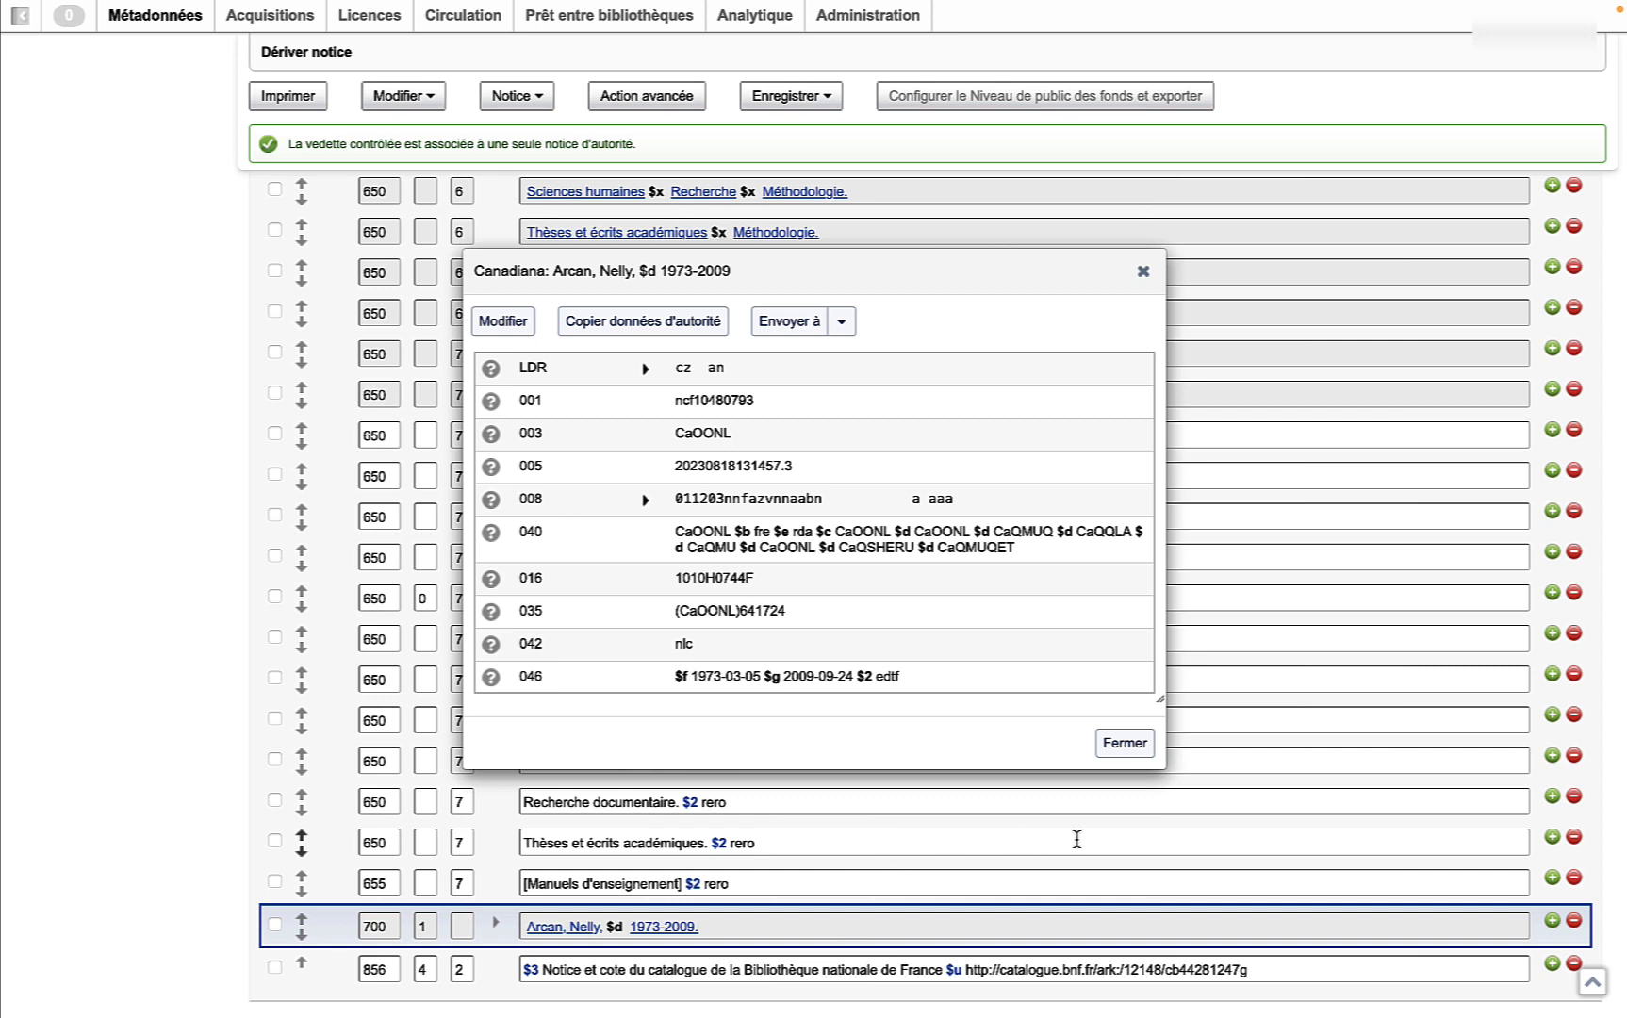
click(1123, 744)
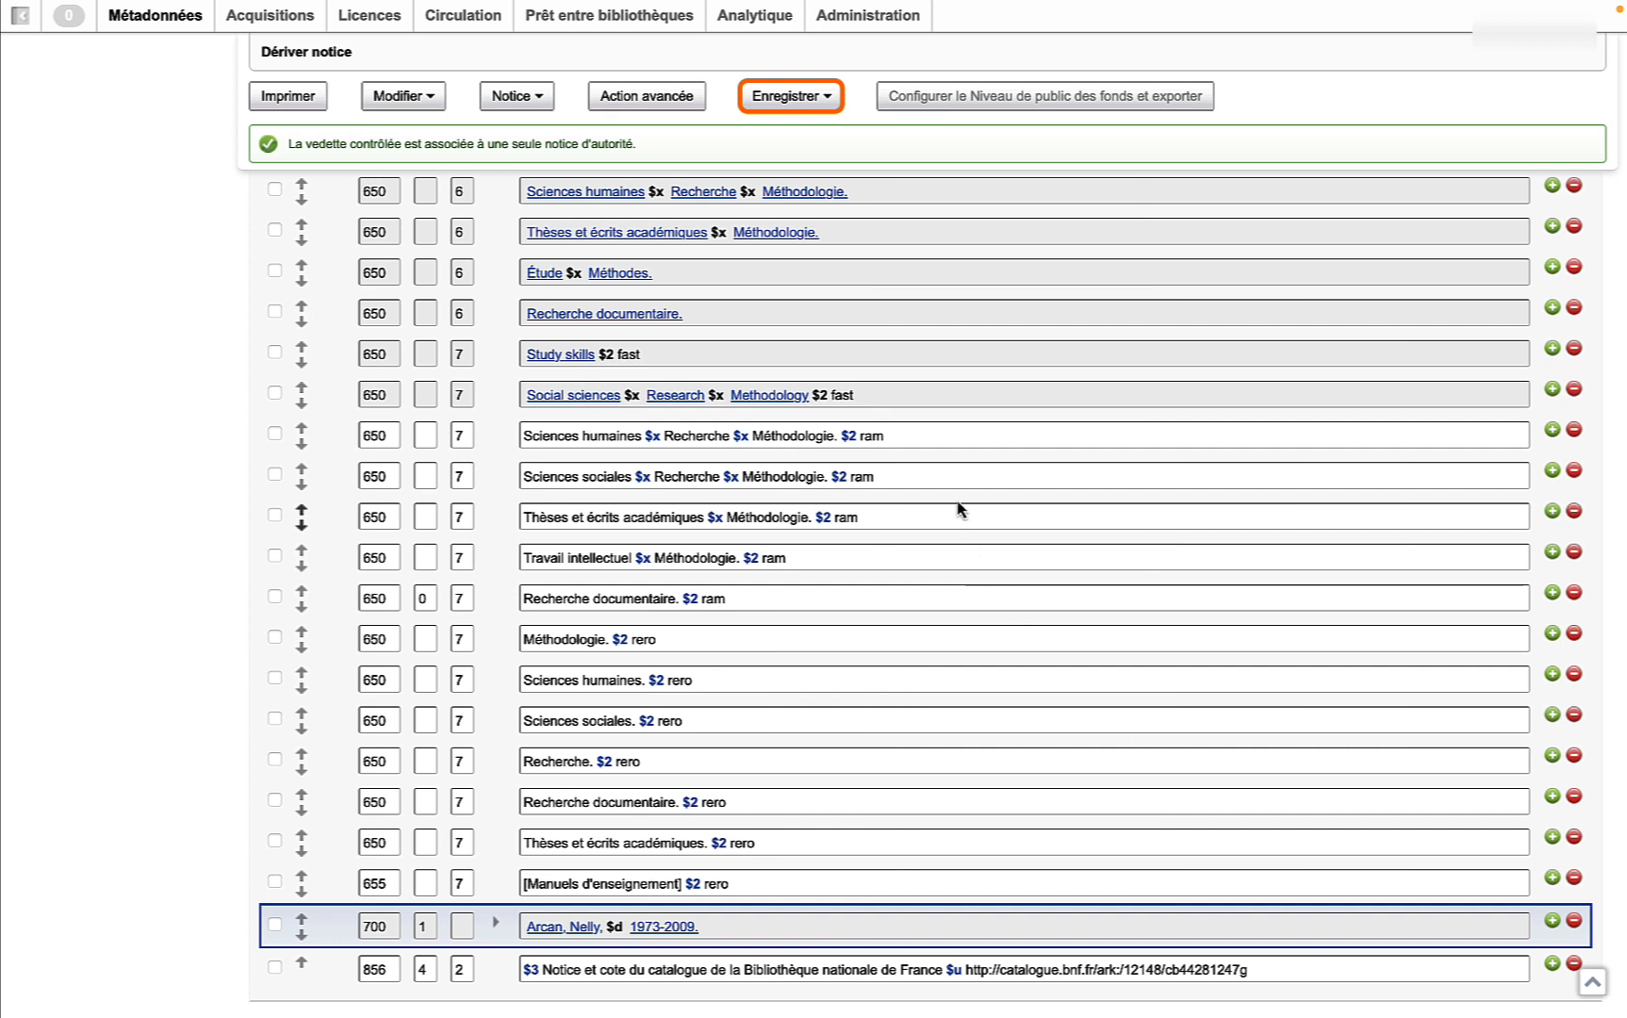
Save the derived record as an in-progress bibliographic record with Mon état set to "oi".
click(831, 101)
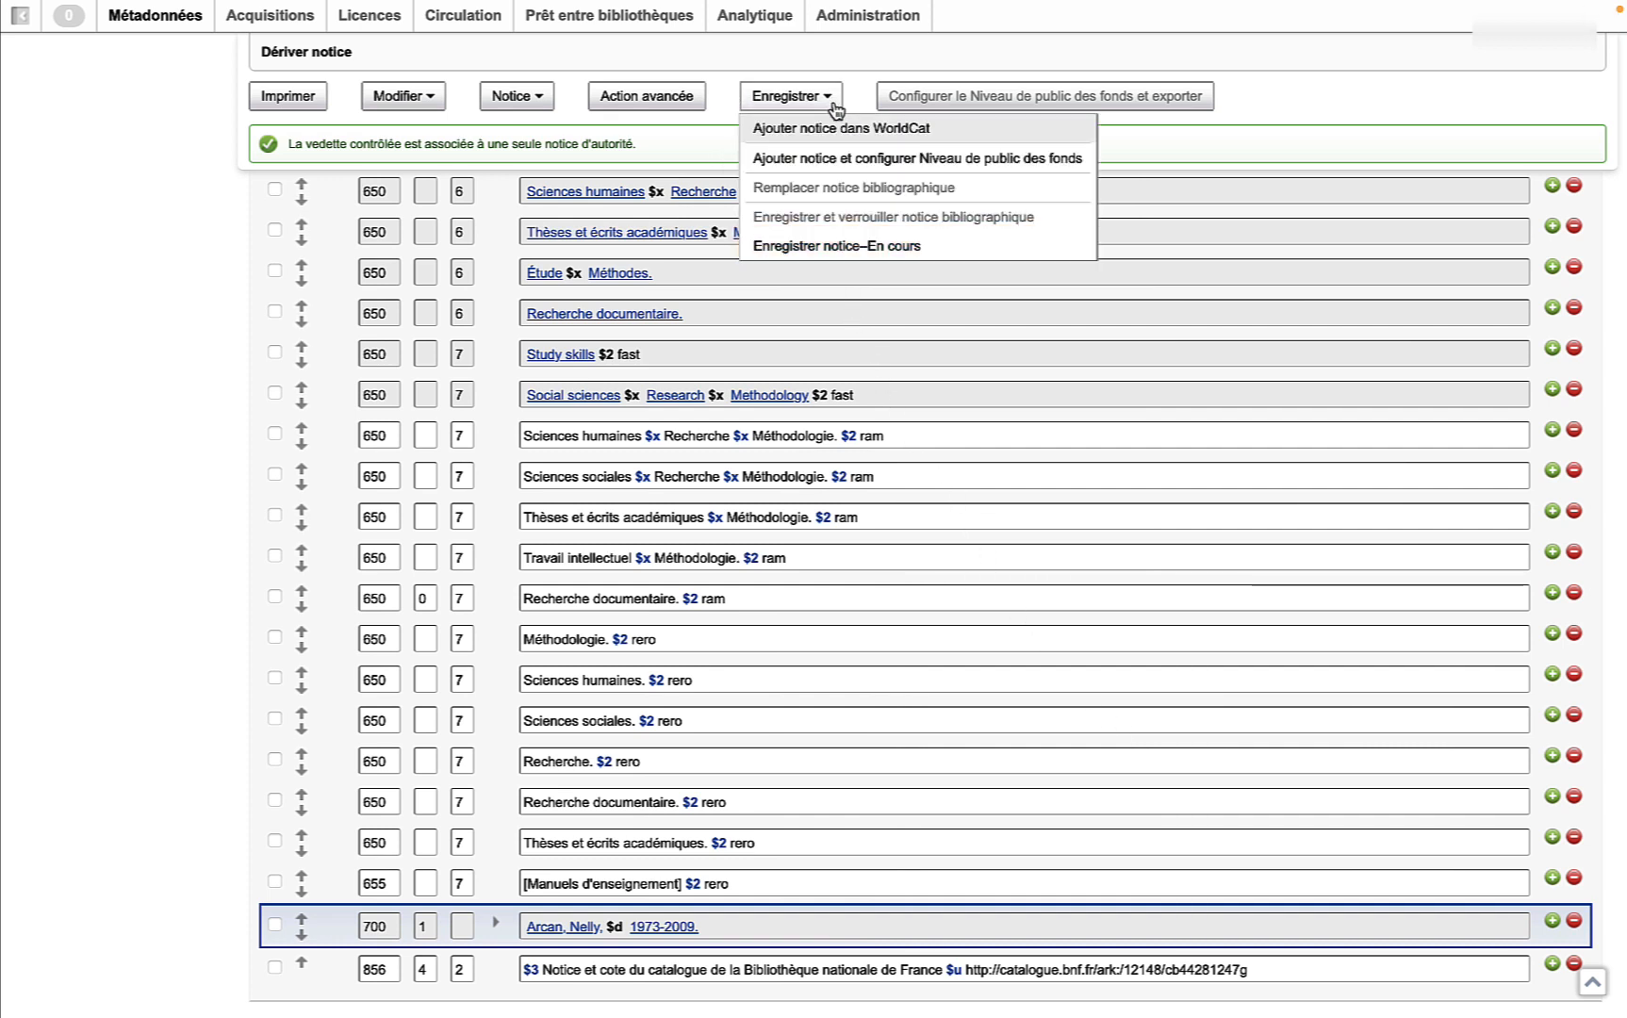
click(888, 248)
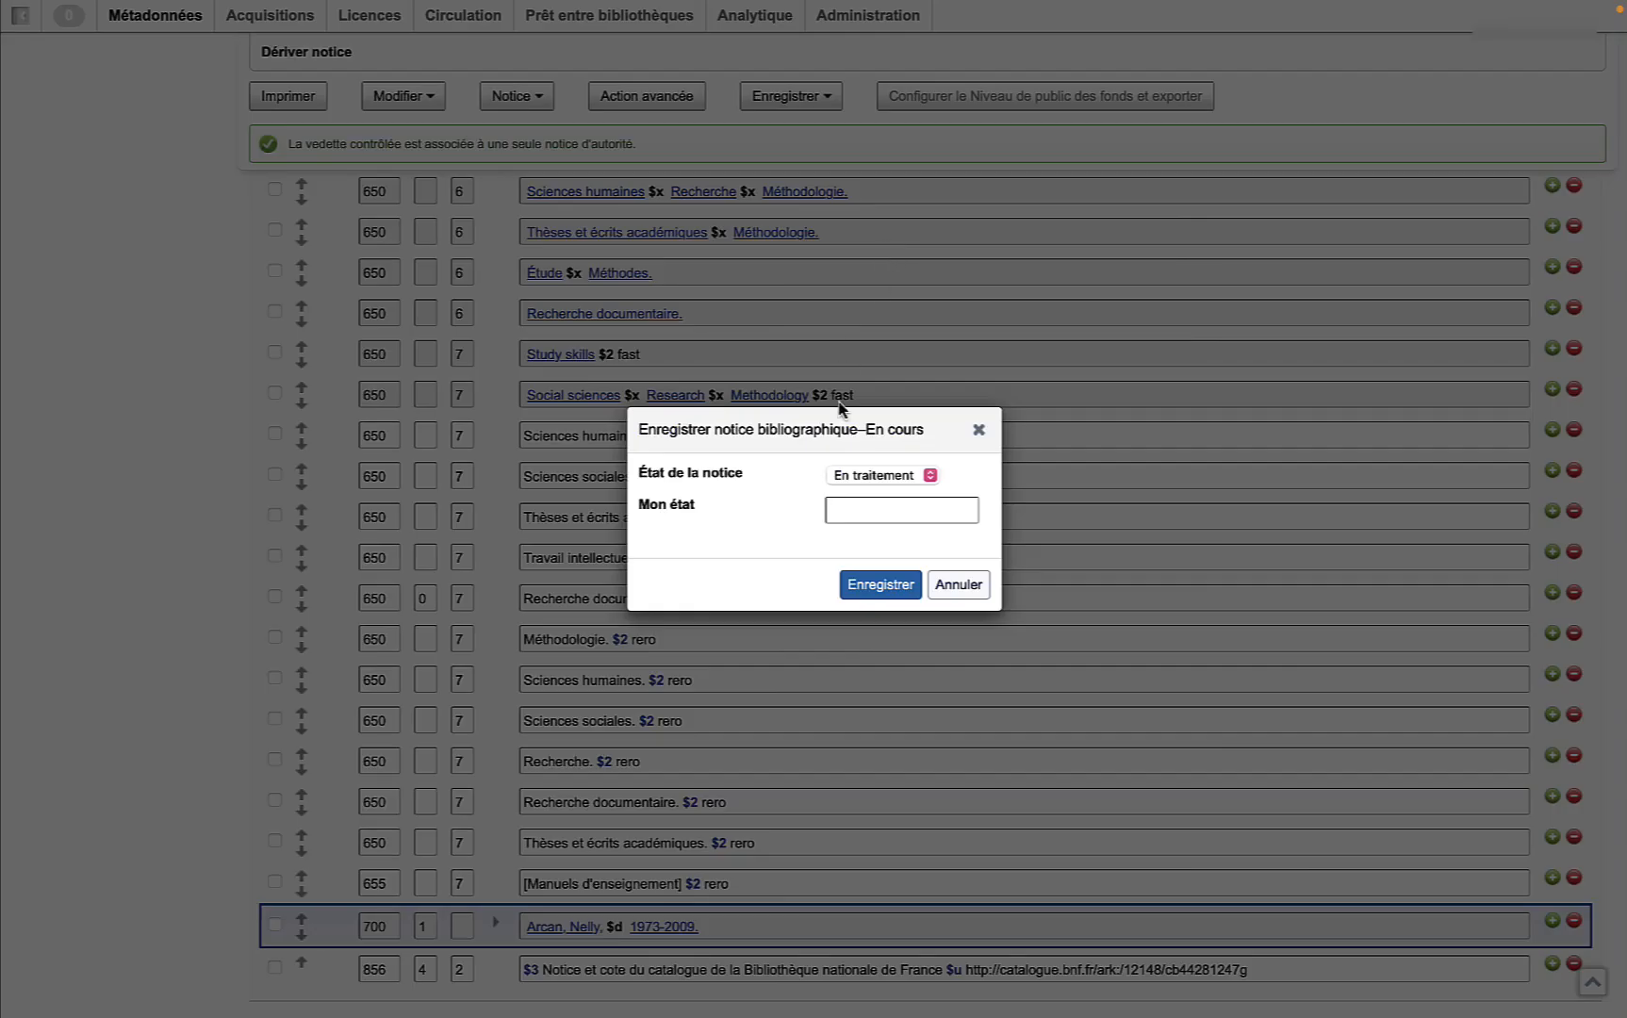
click(881, 510)
text(oi)
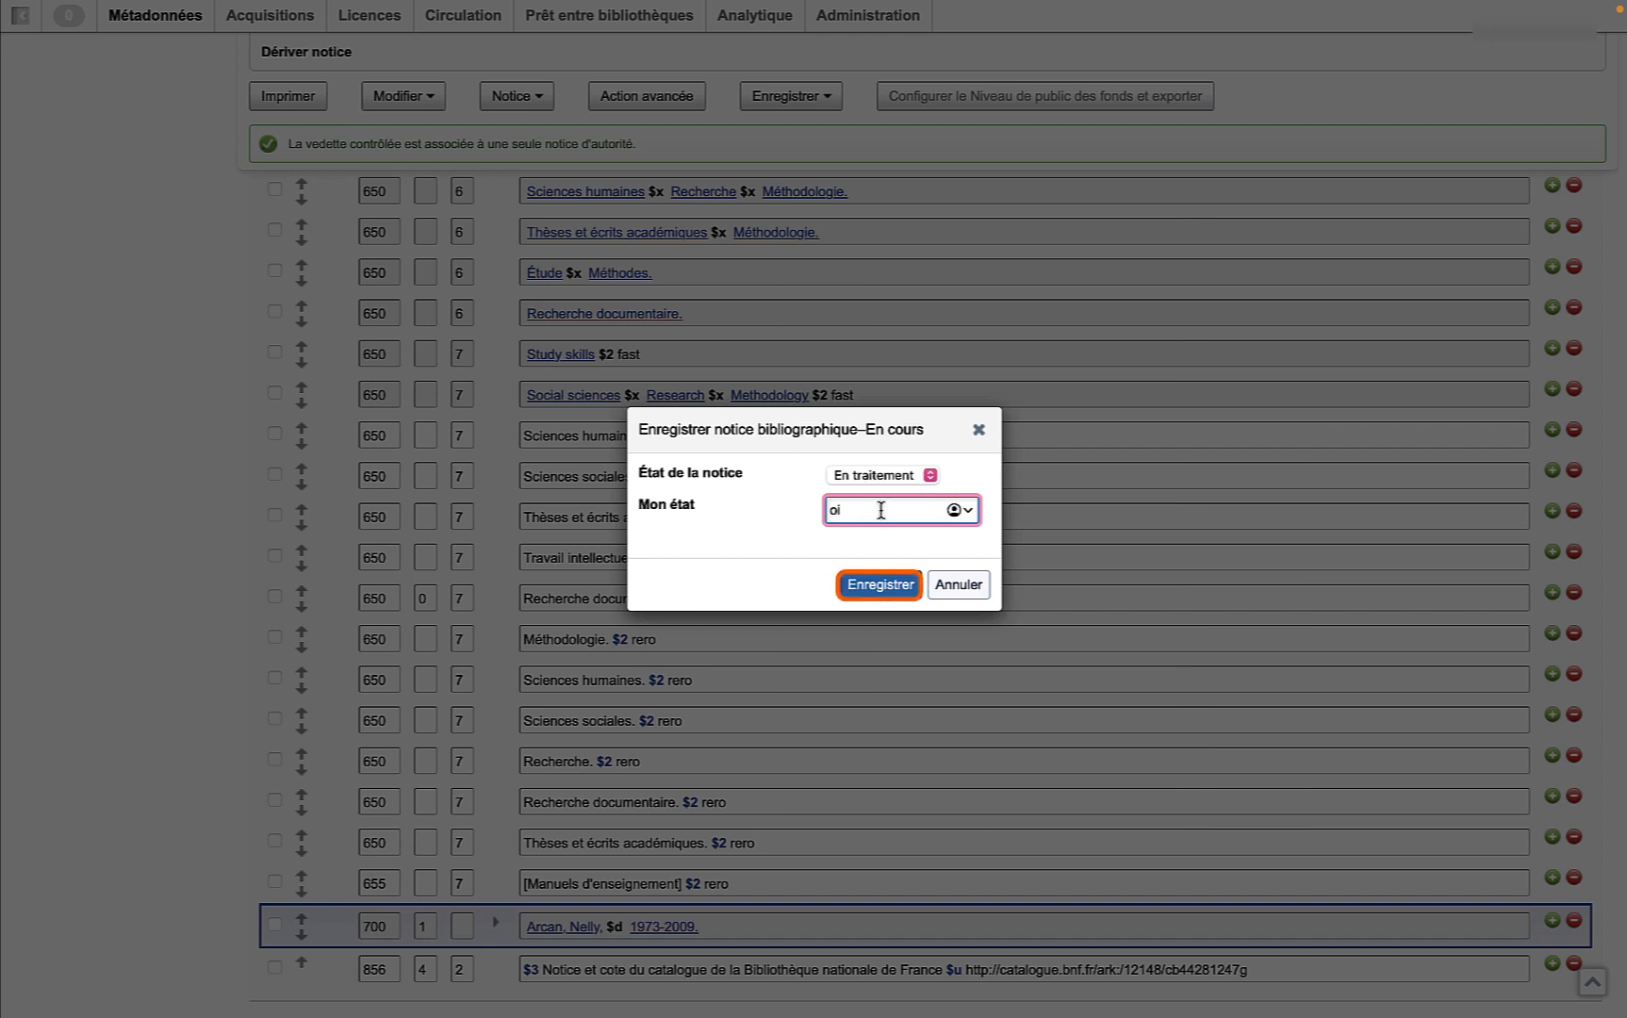
click(880, 584)
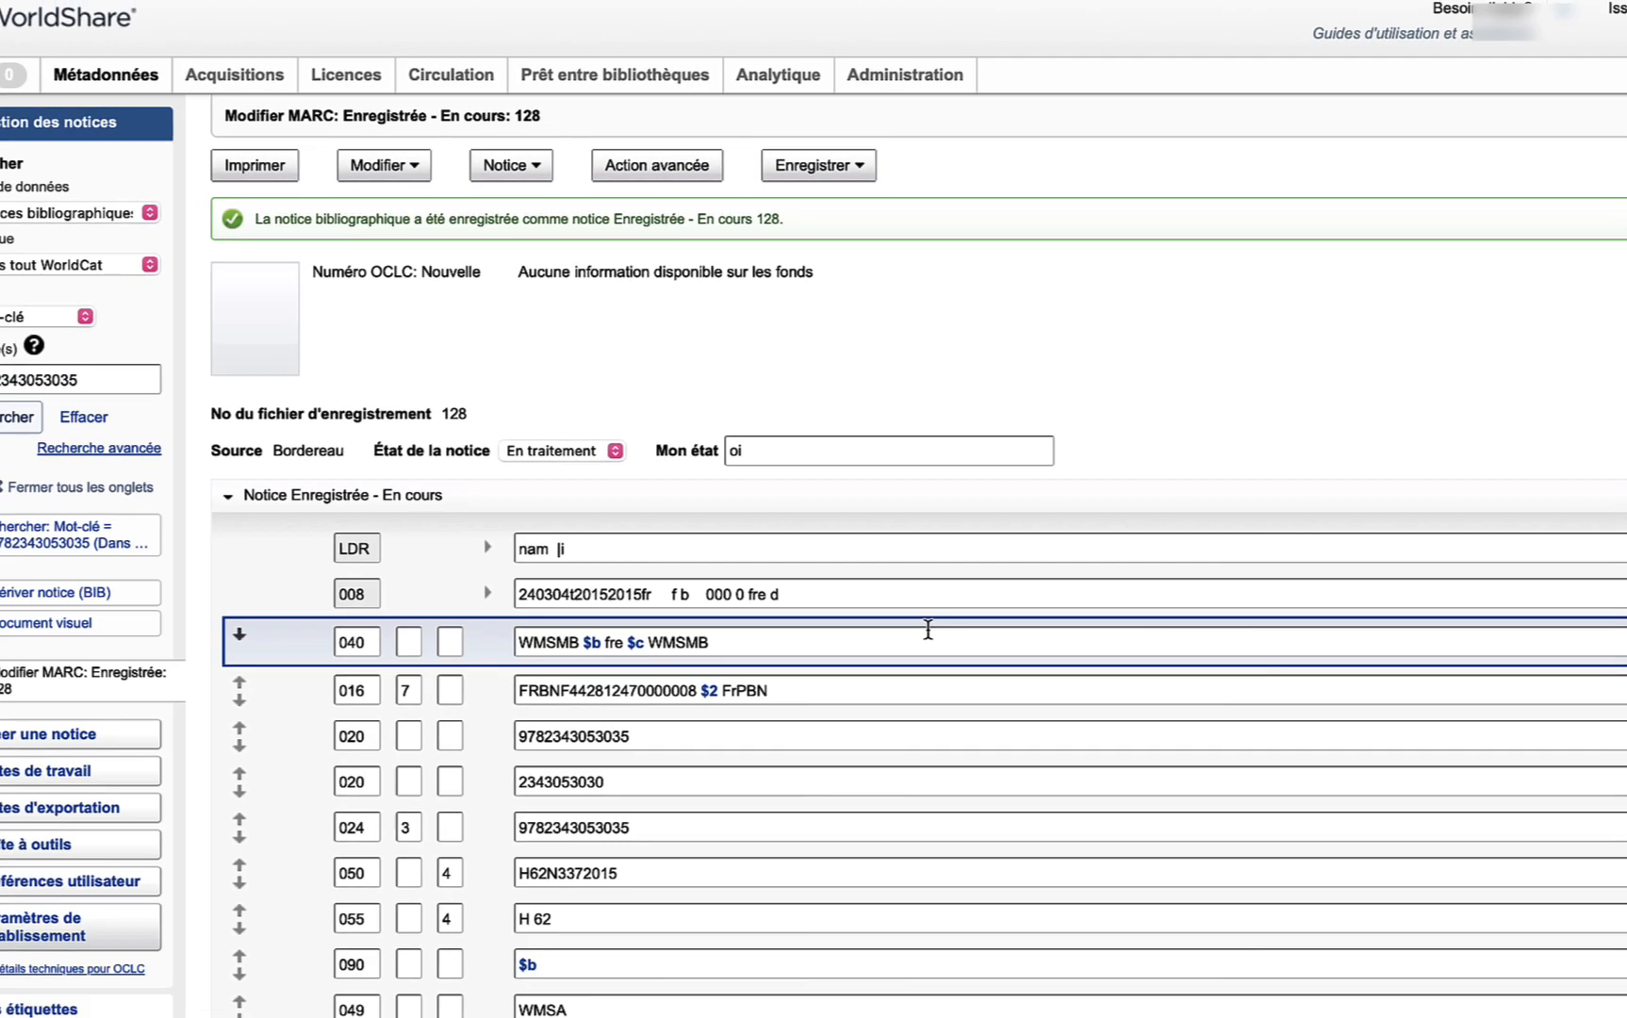
Search the RVM authority records by Sujet for "Psychologie de l'enfant".
scroll(732, 285, down, 1)
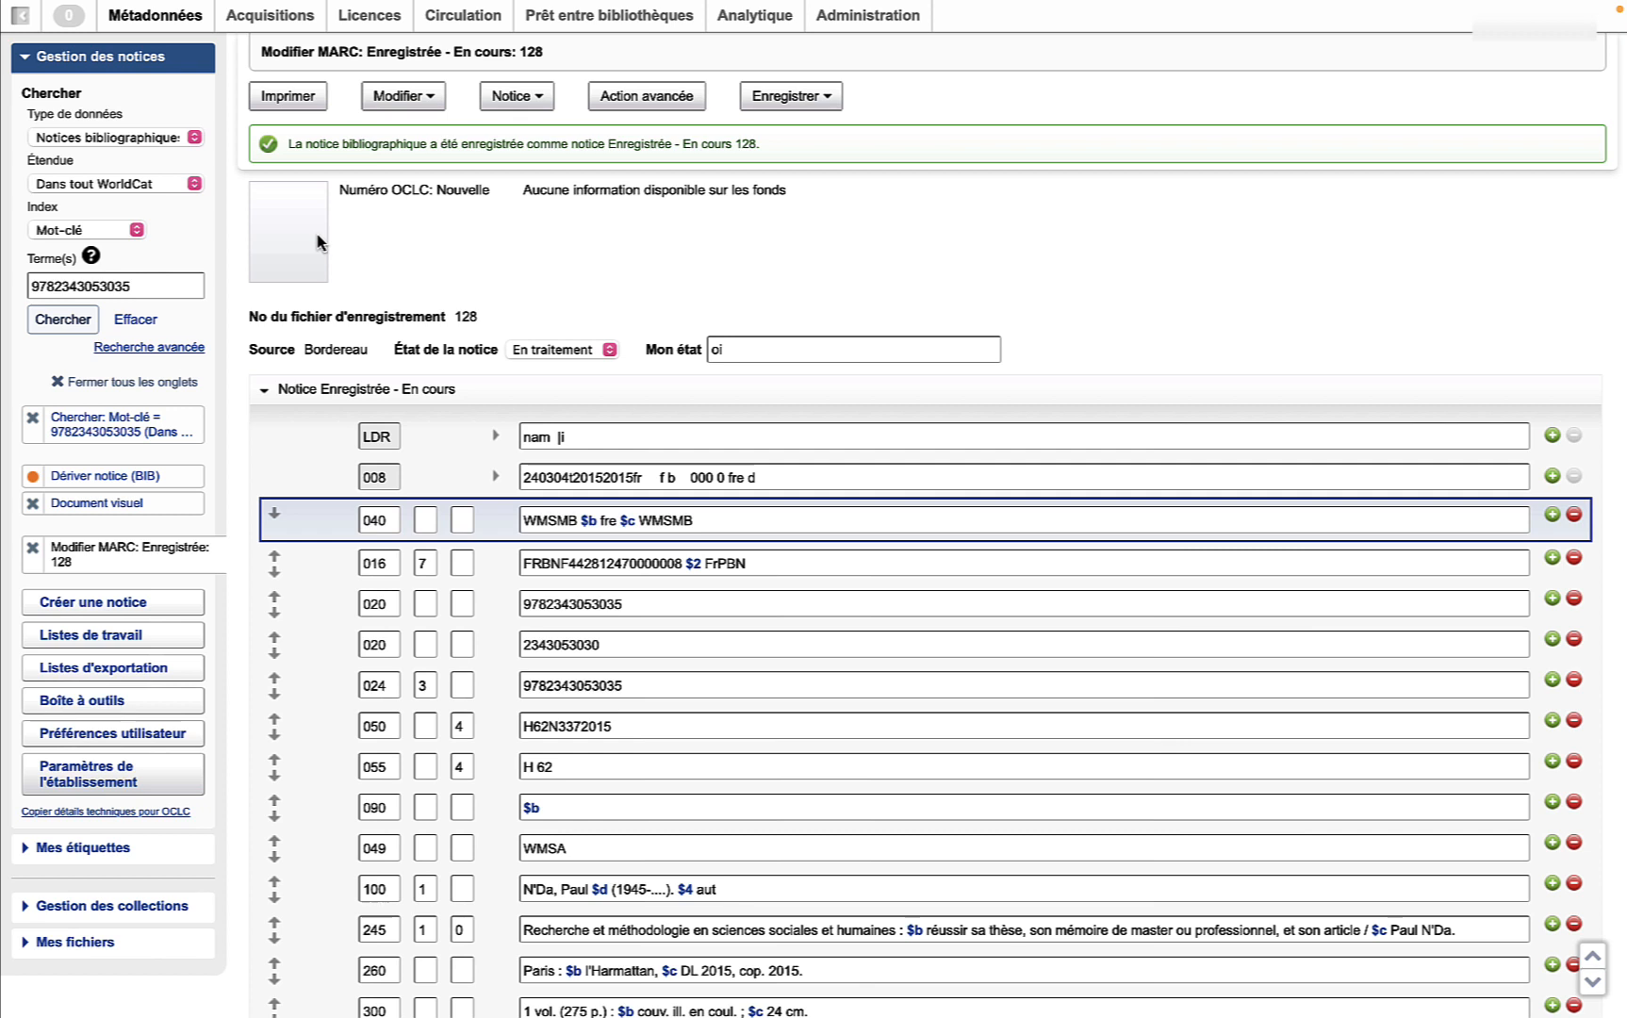
click(184, 137)
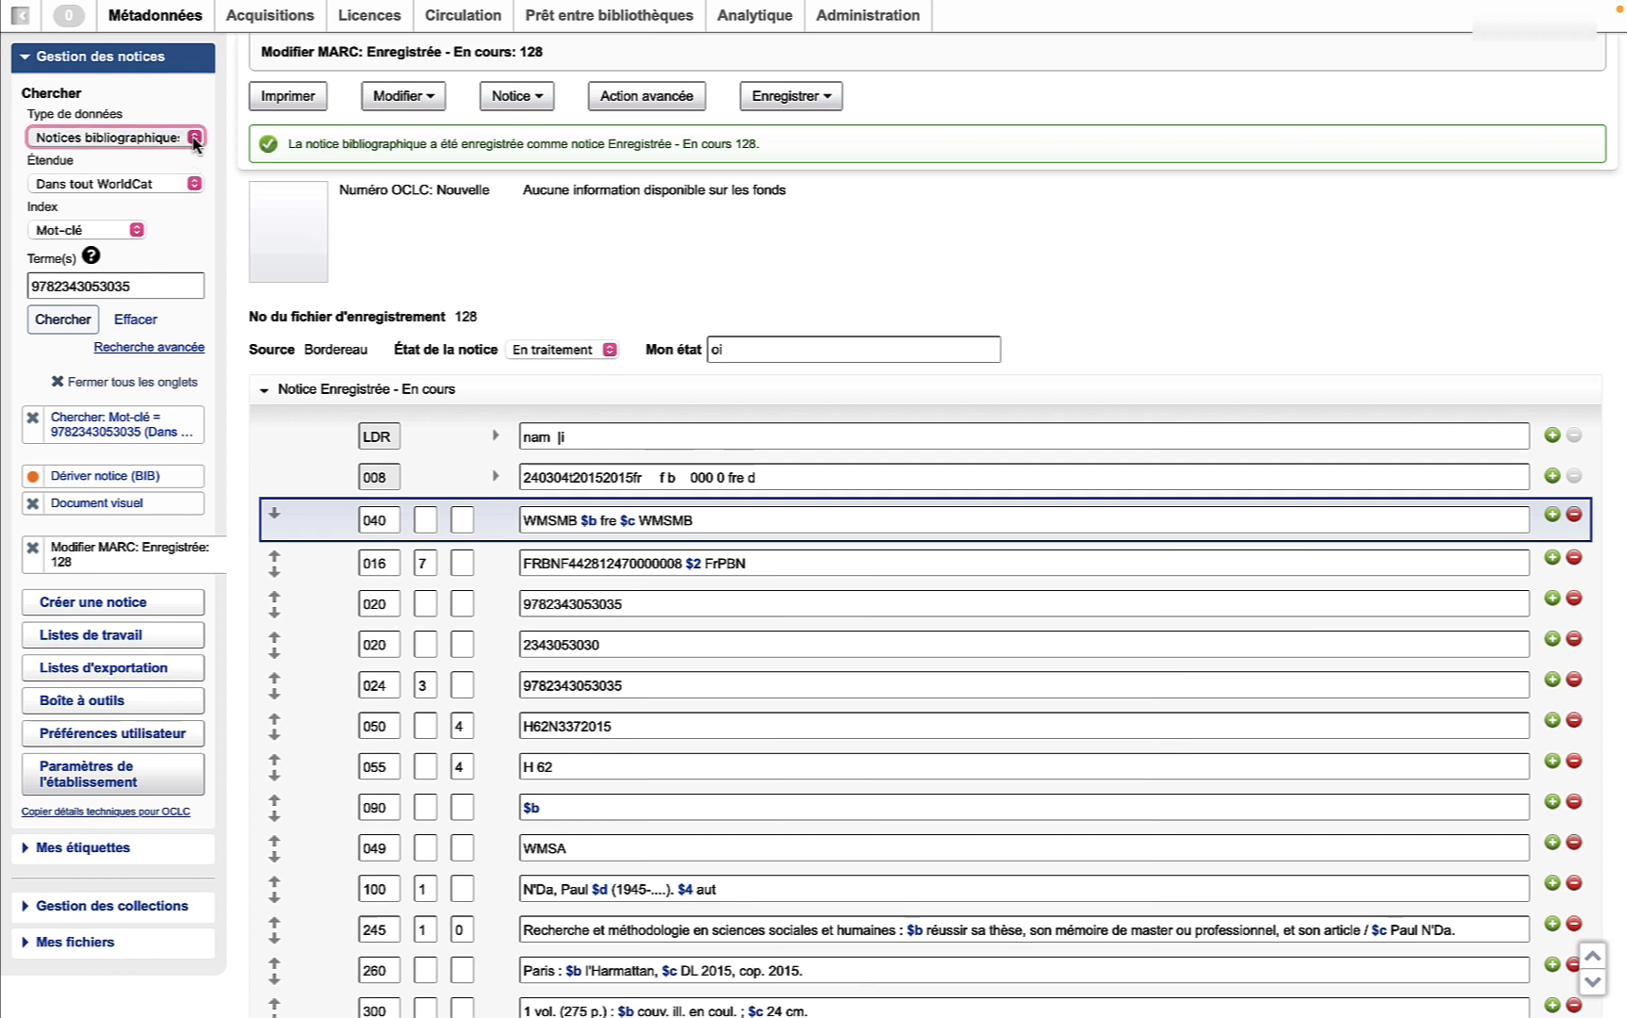
click(150, 121)
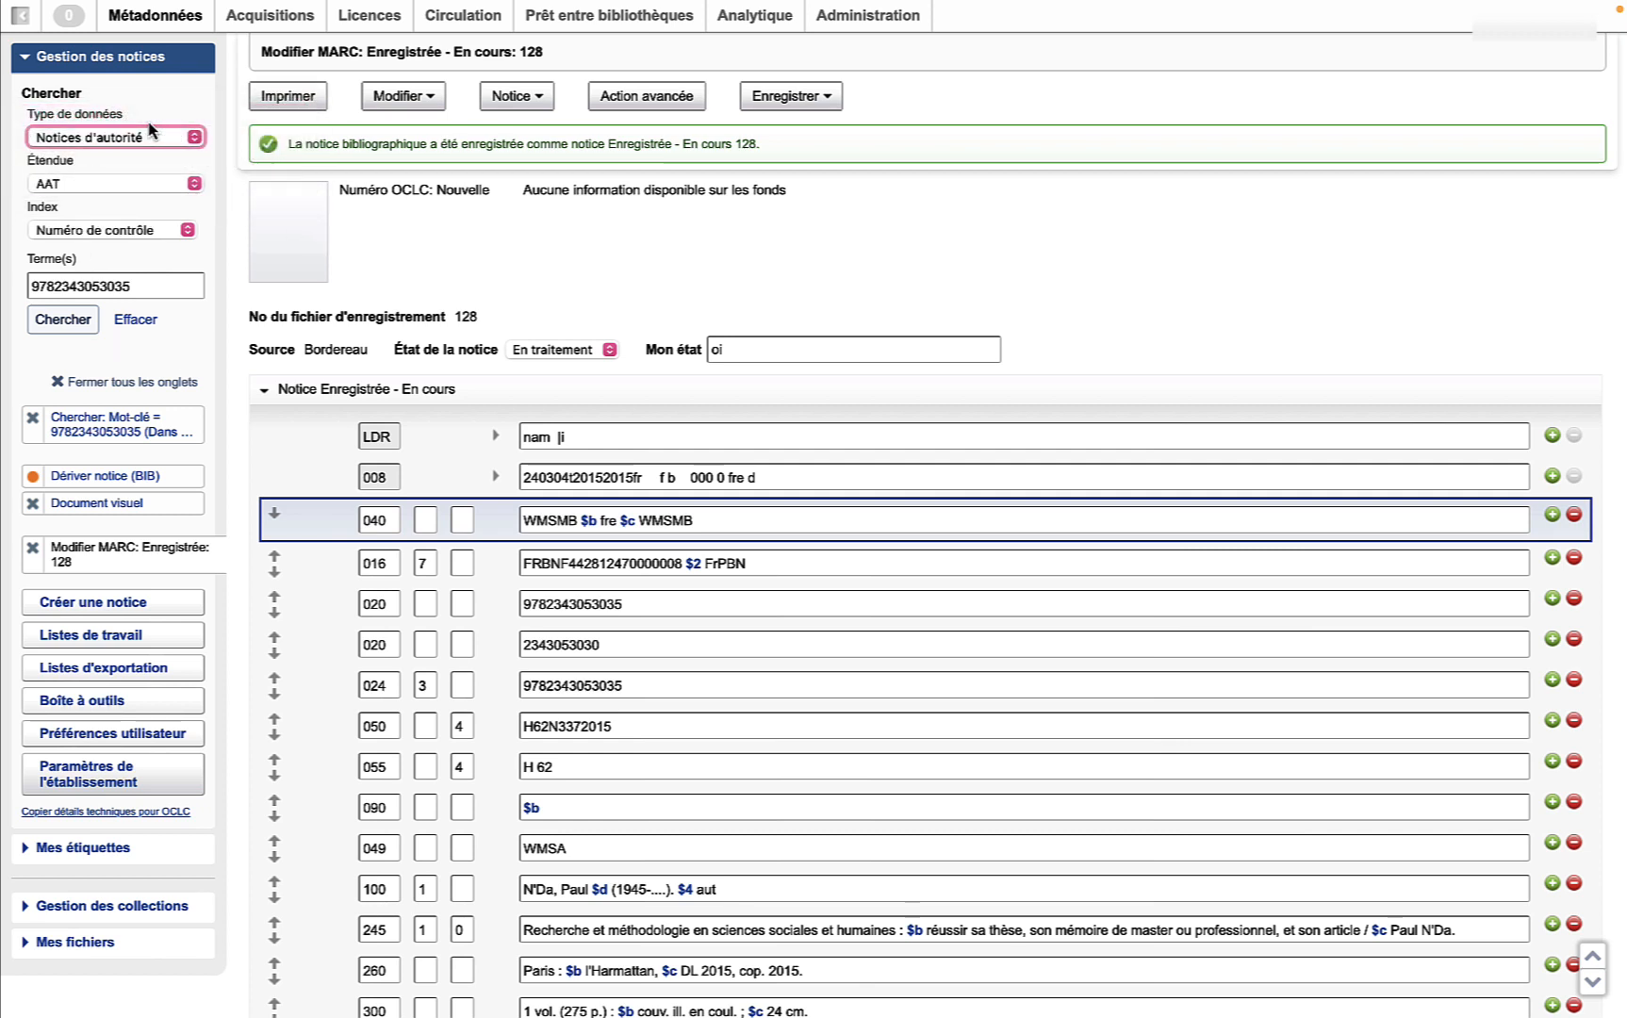
click(194, 182)
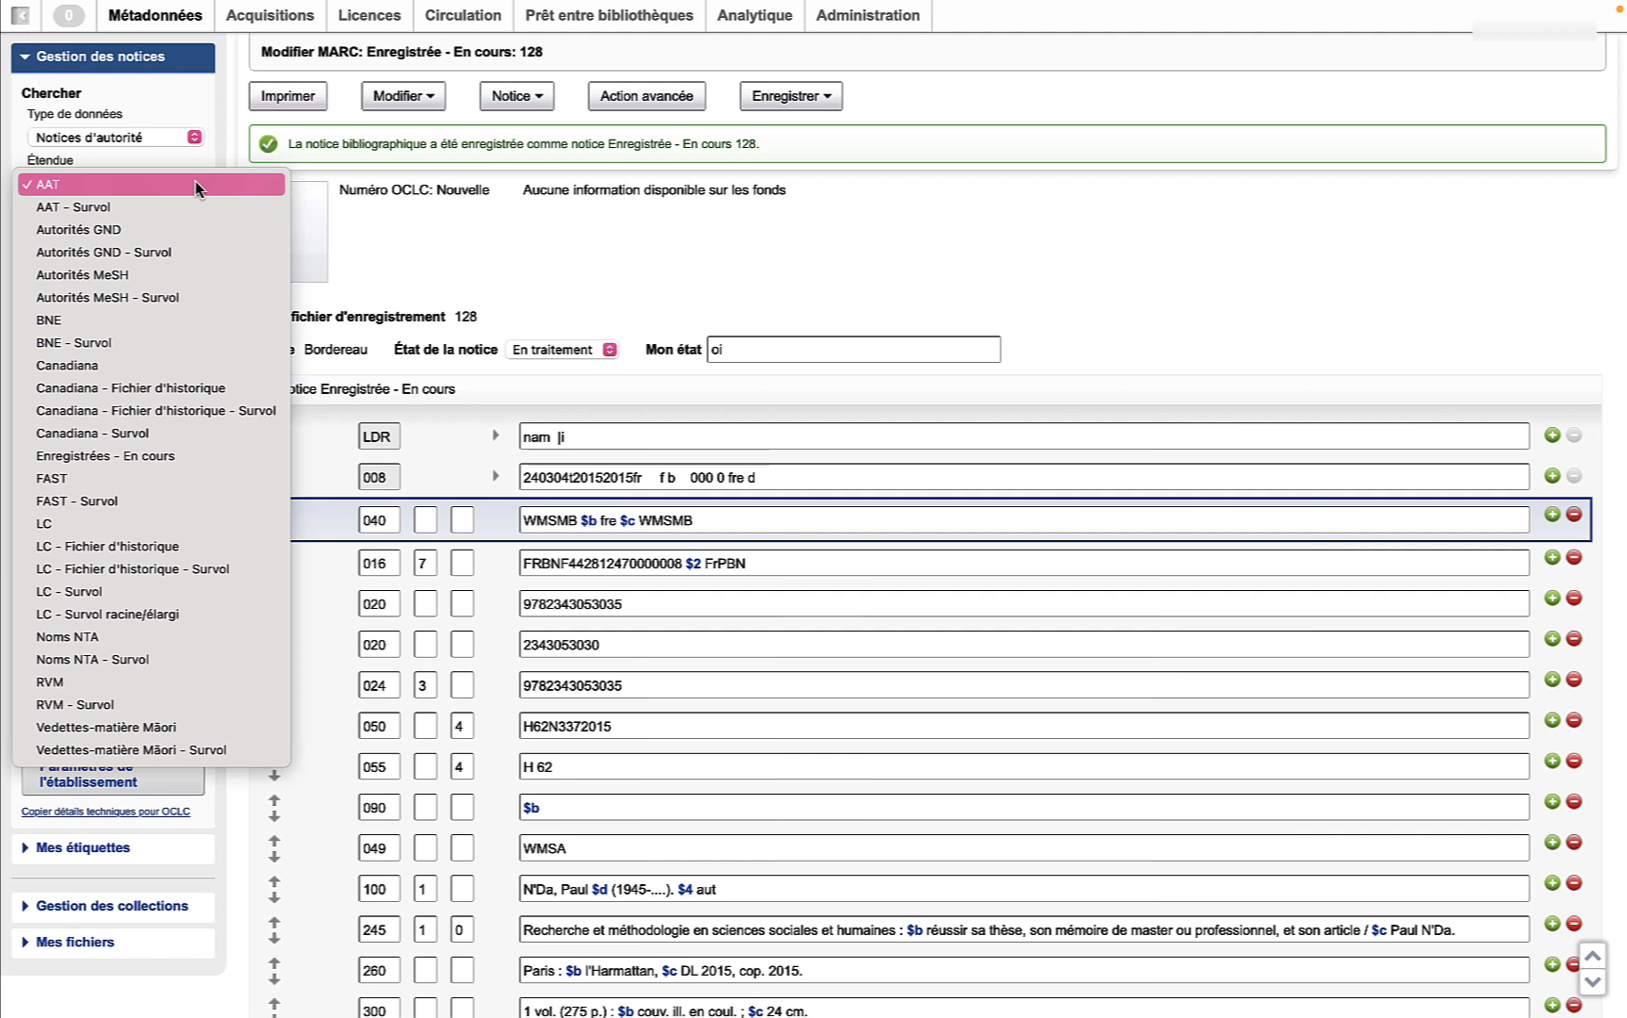
click(148, 682)
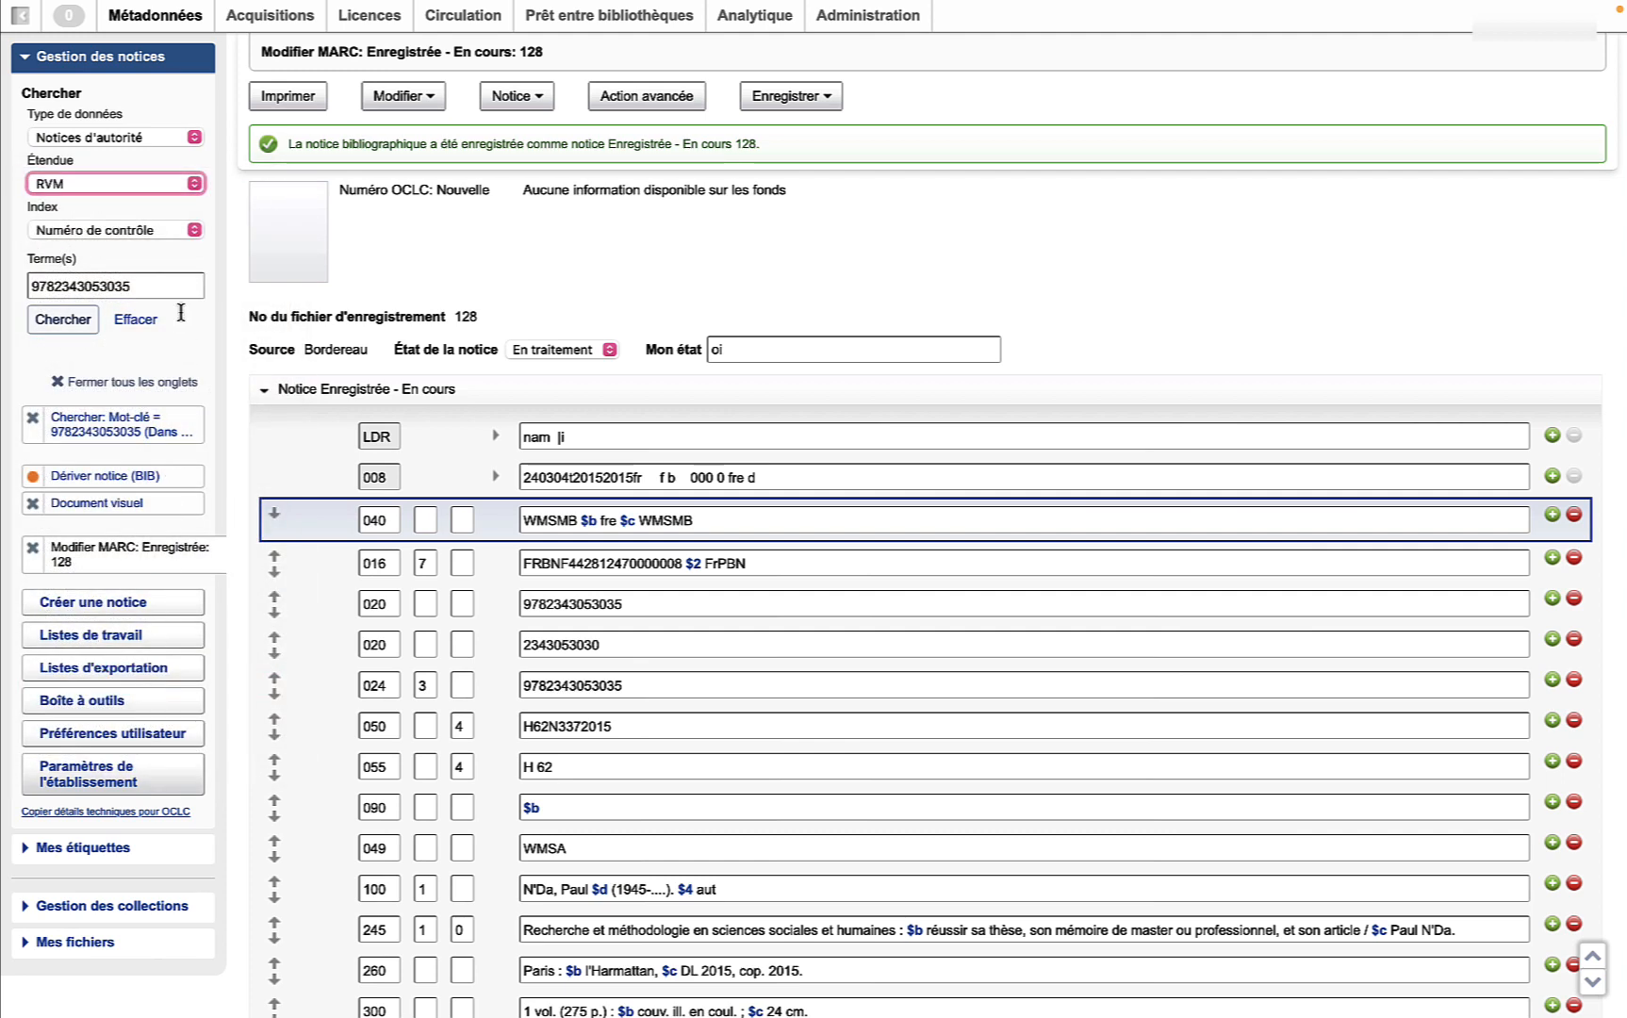
click(195, 230)
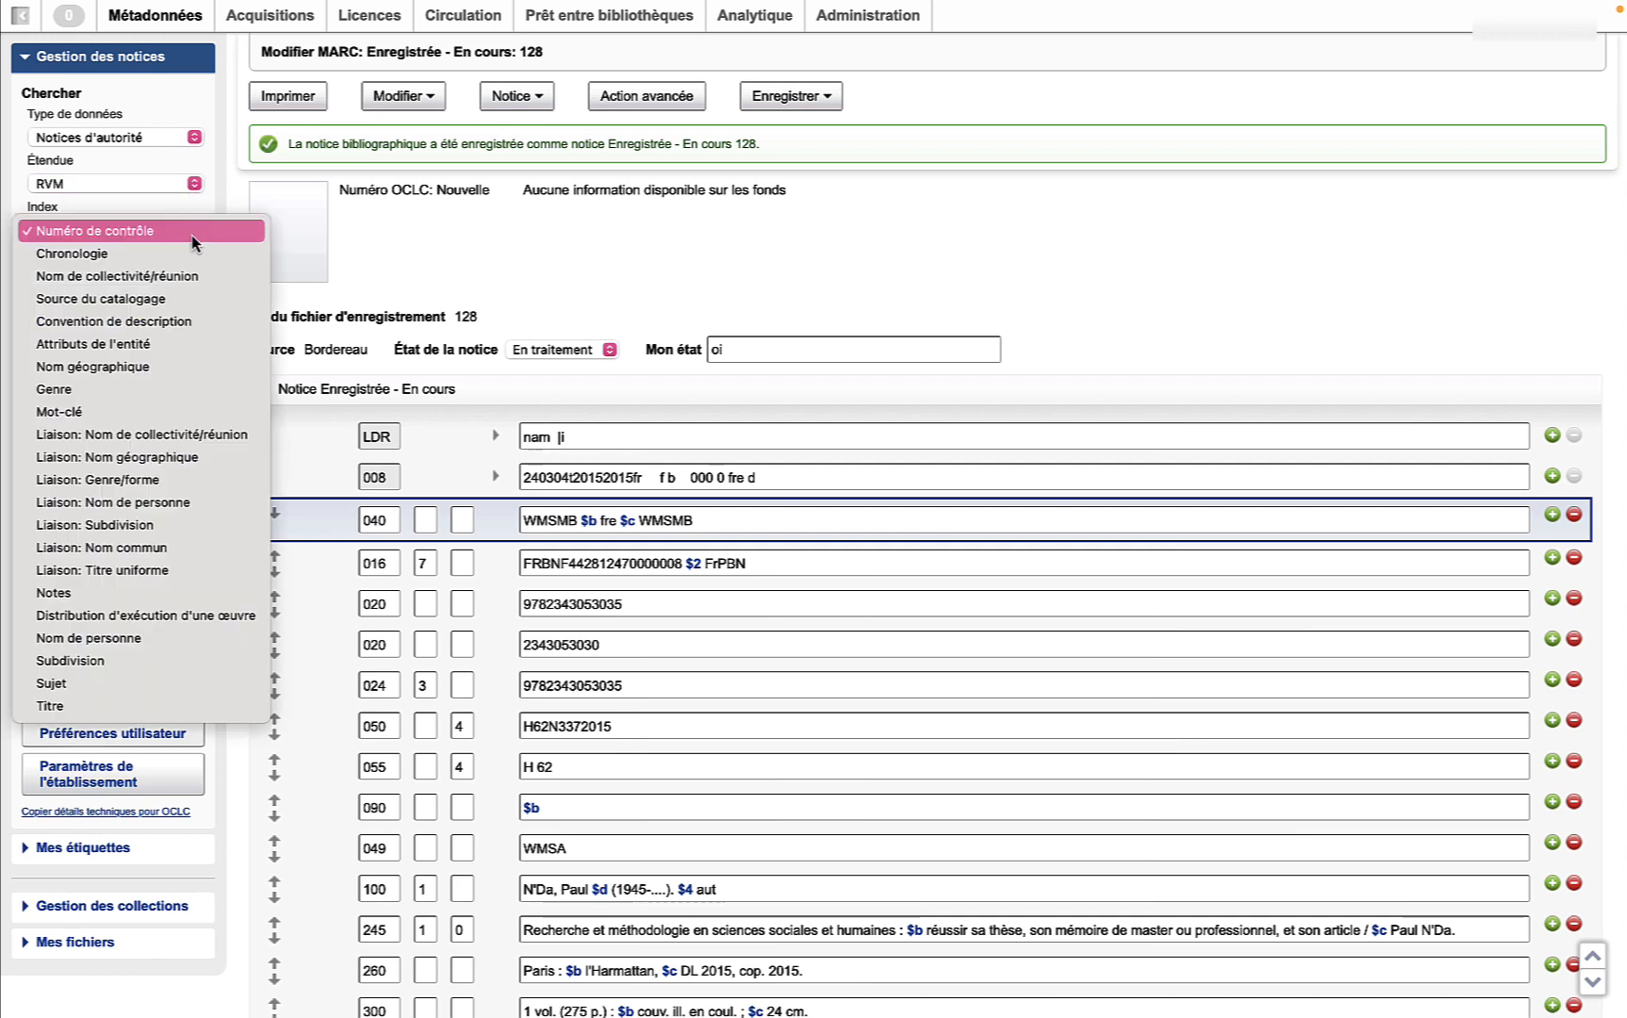
click(106, 680)
click(136, 320)
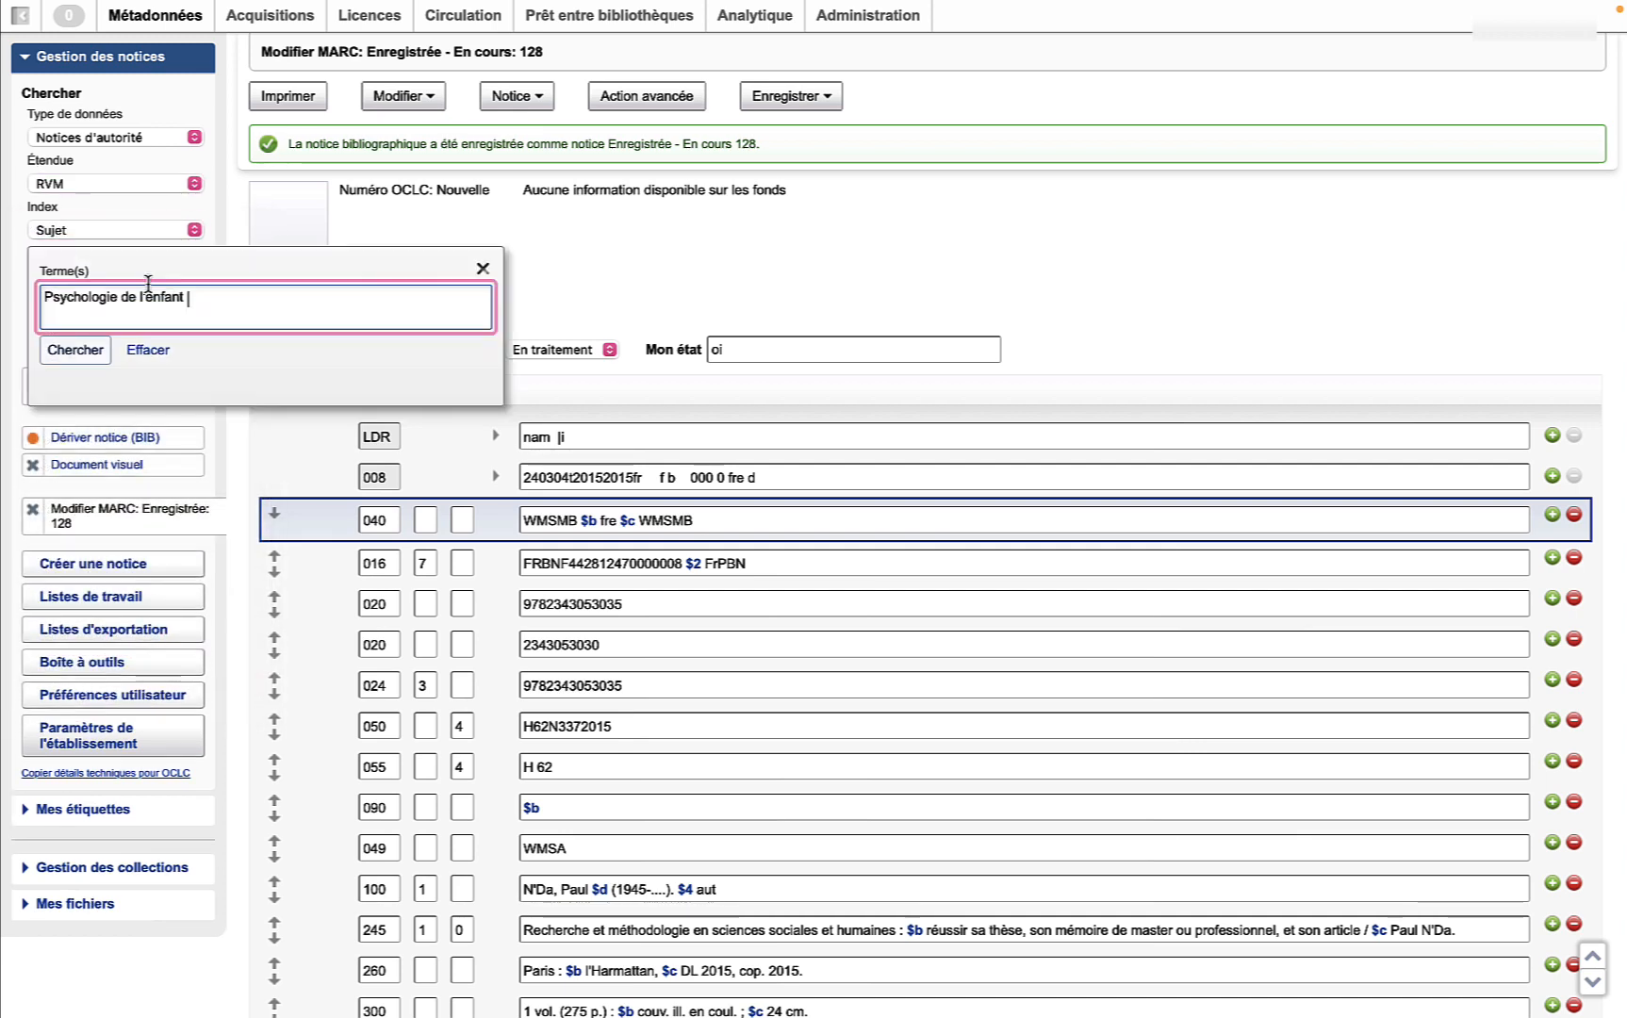
click(89, 349)
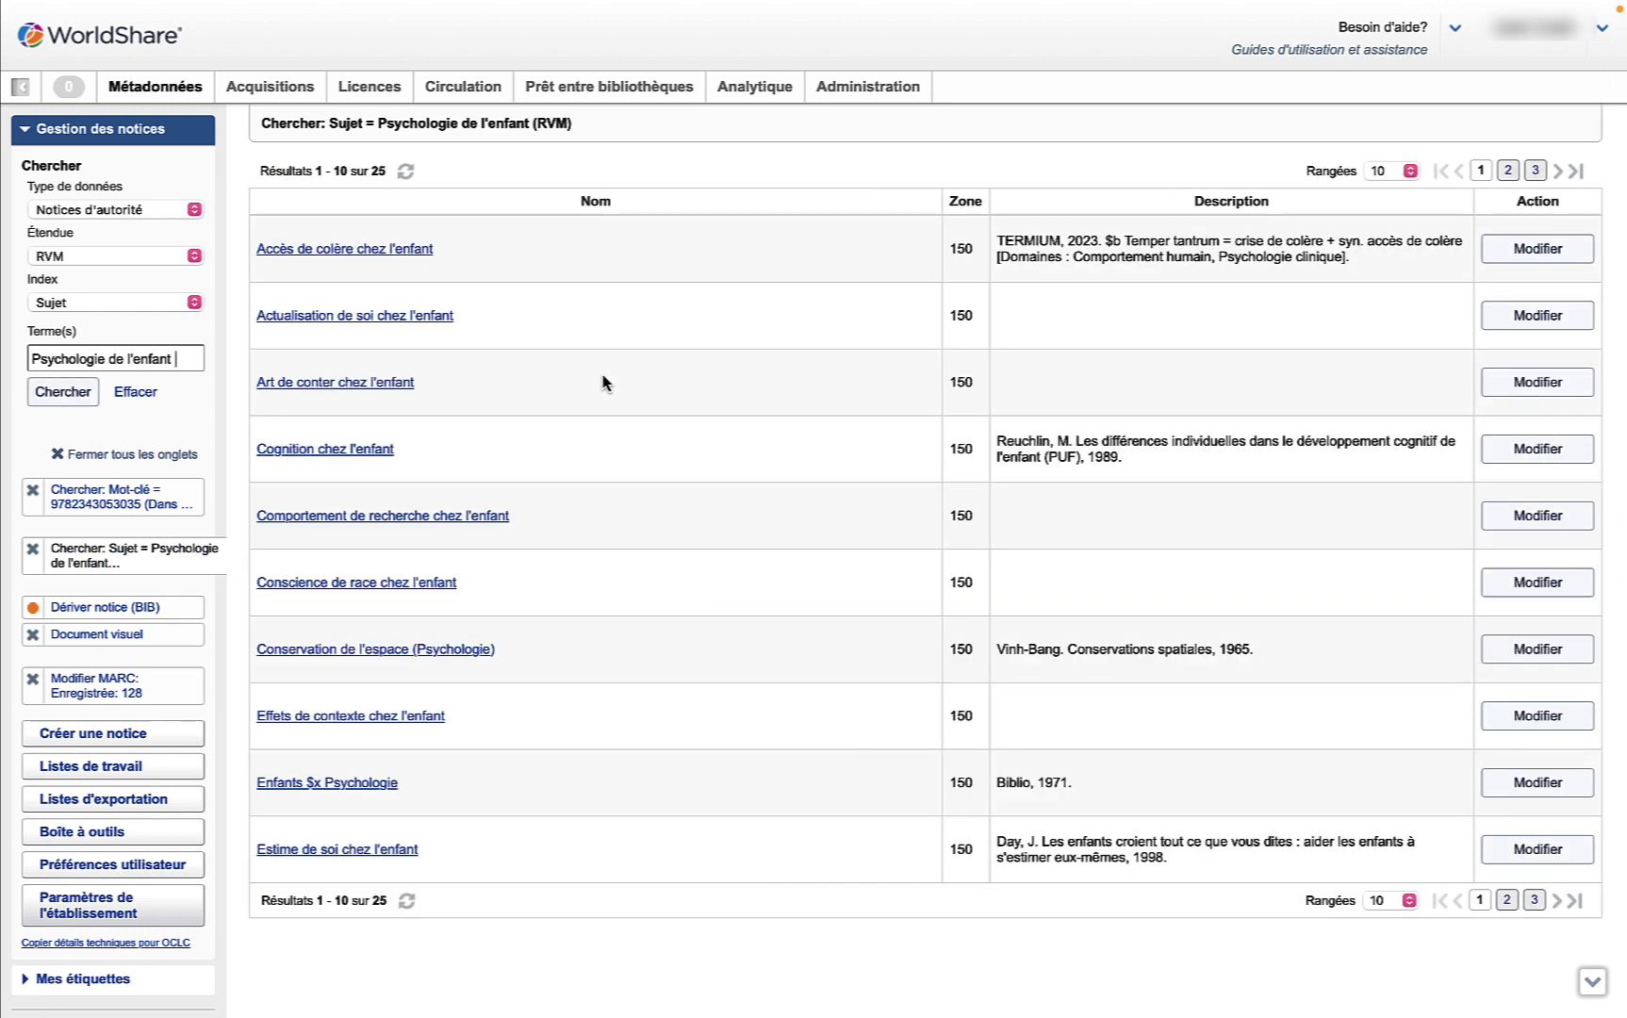
Open the authority record "Accès de colère chez l'enfant" and save it as in progress with Mon état set to "oi_1".
click(408, 250)
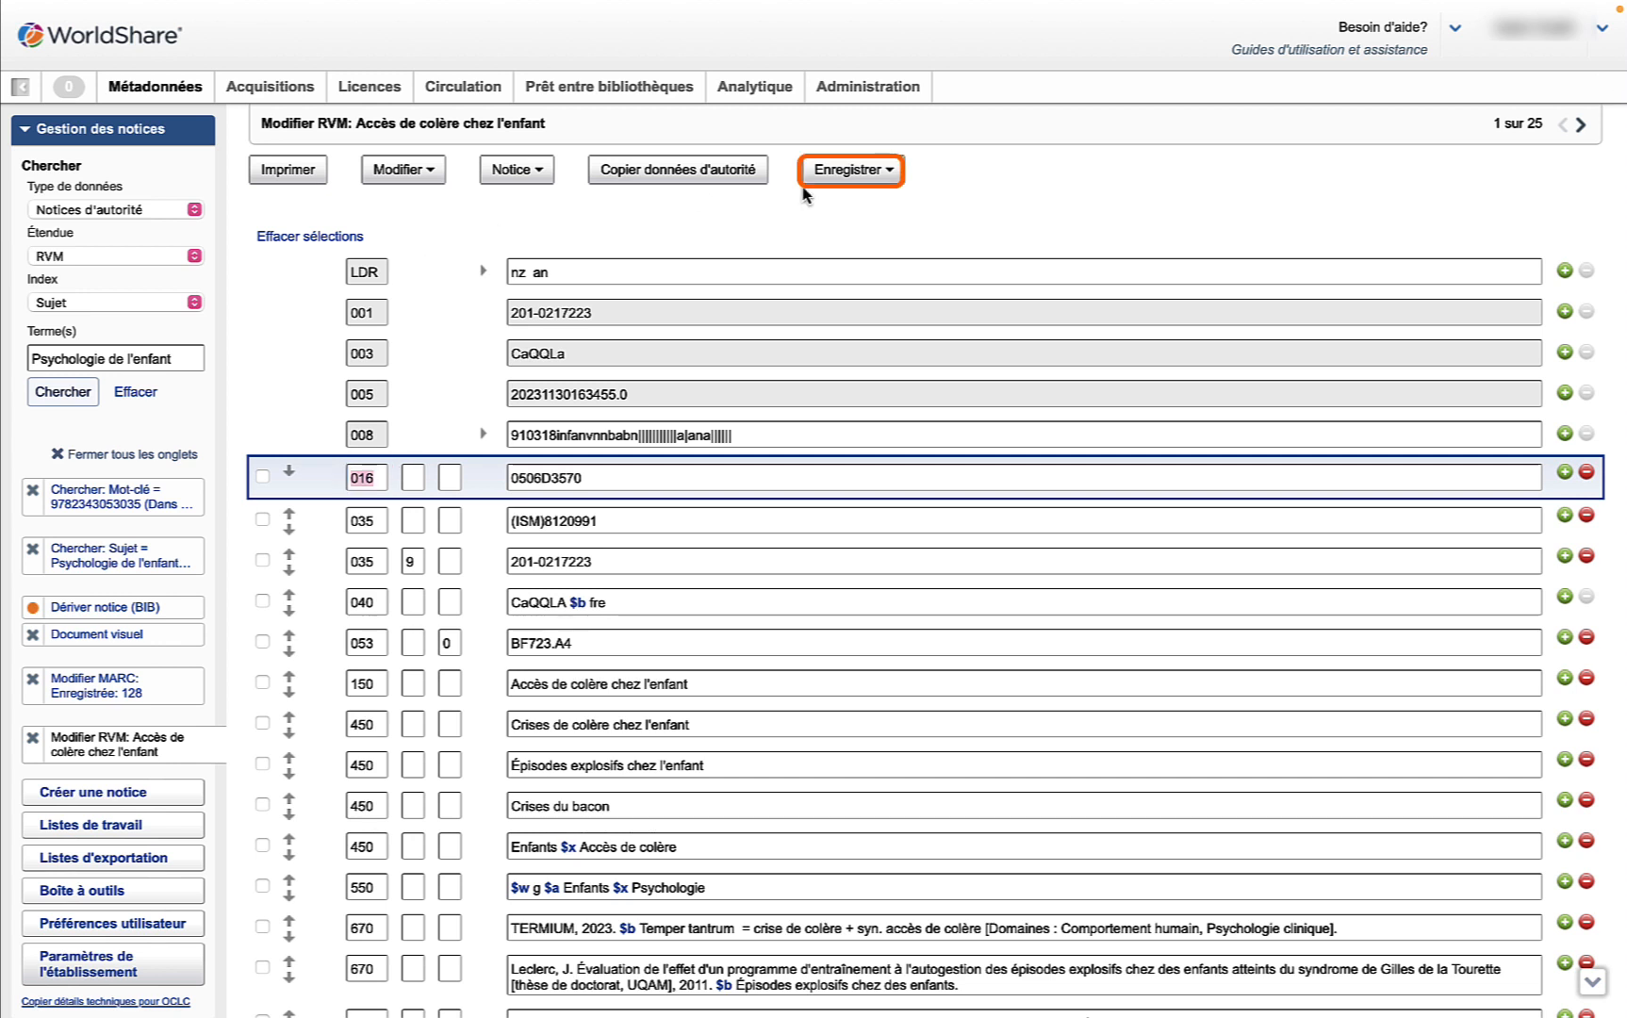
click(884, 171)
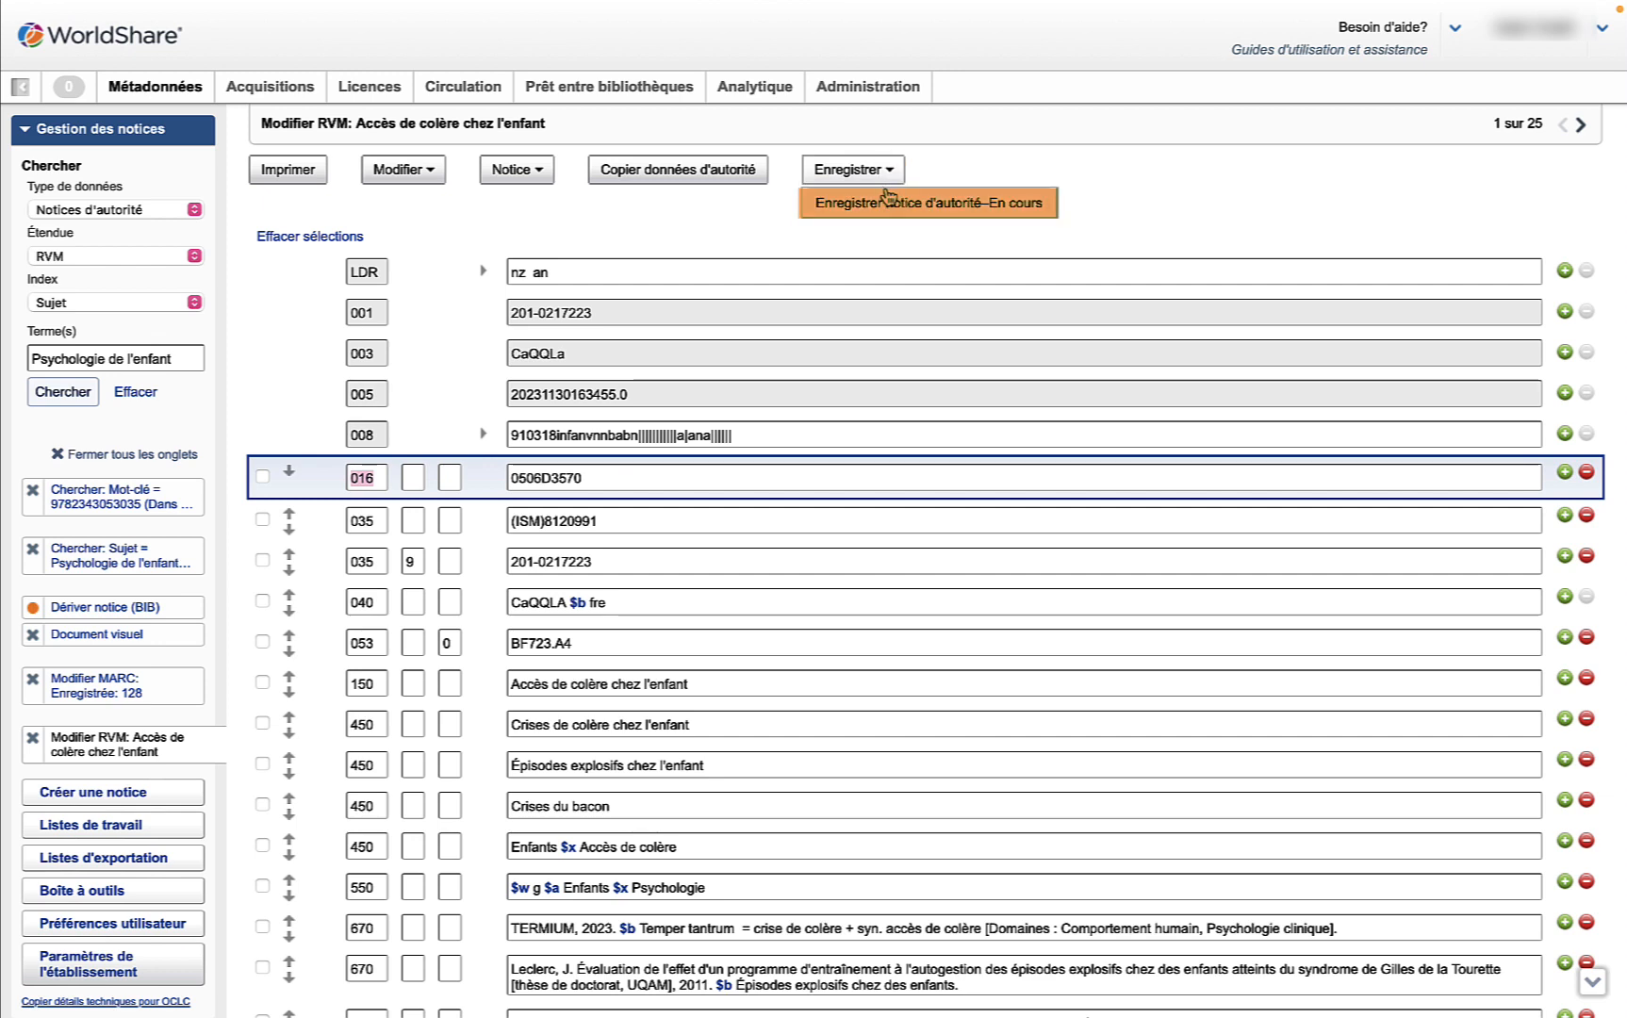
click(889, 204)
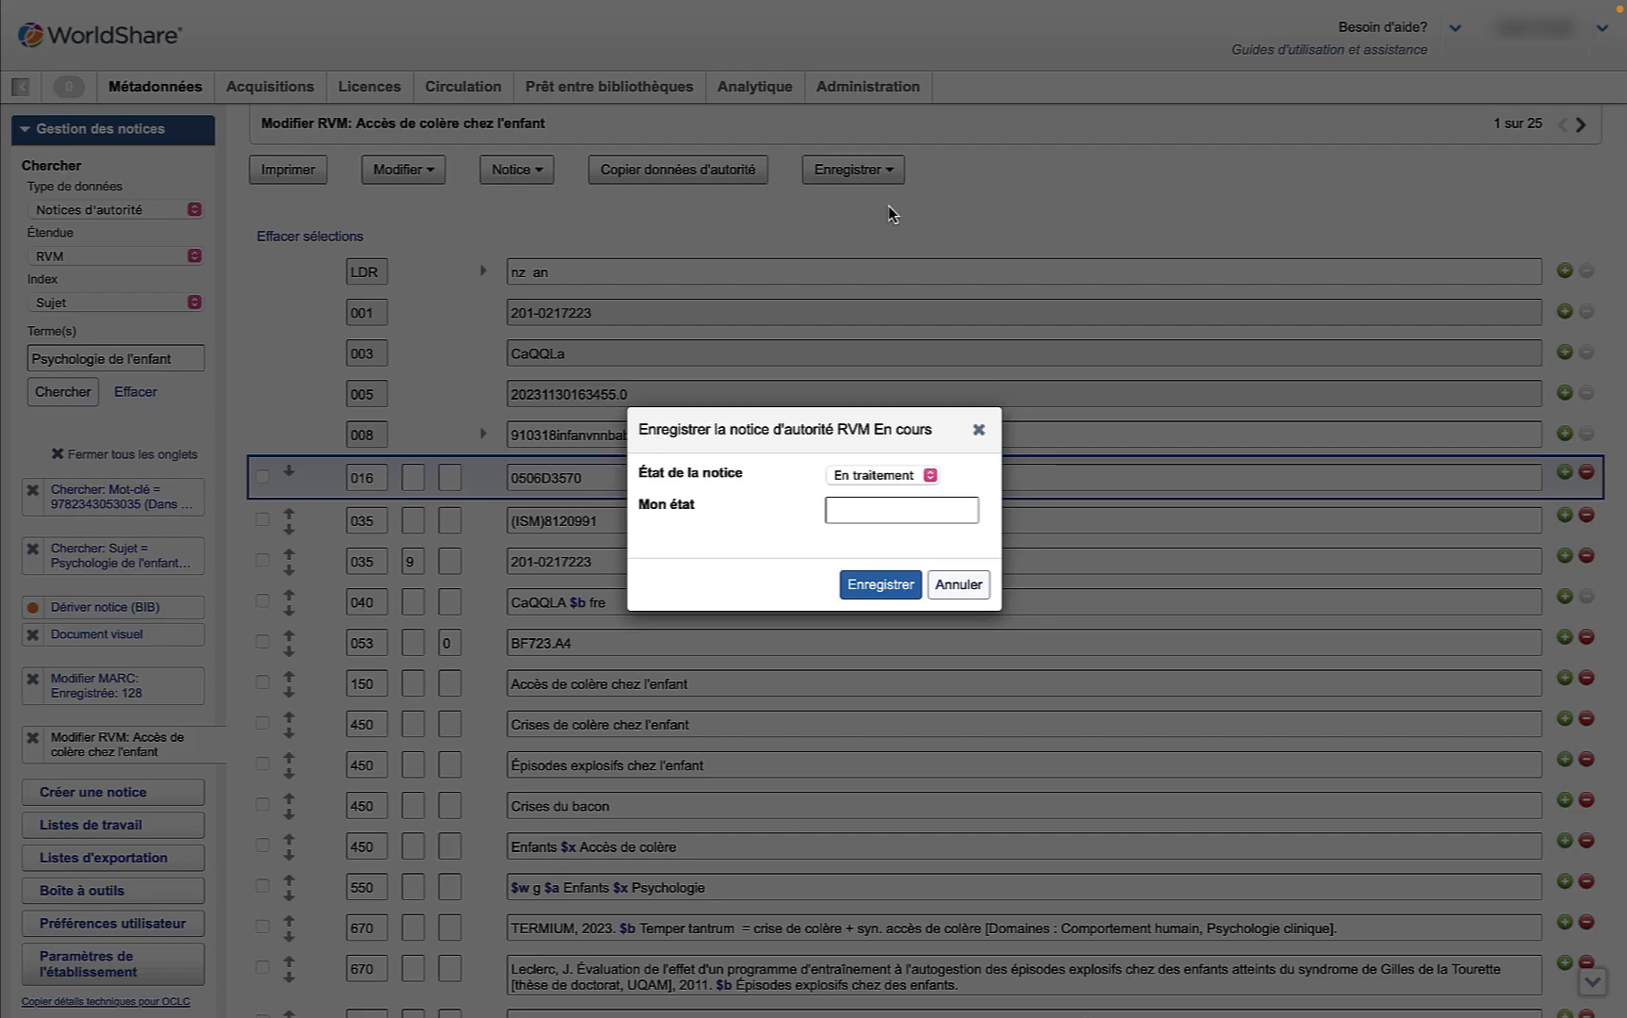
click(863, 507)
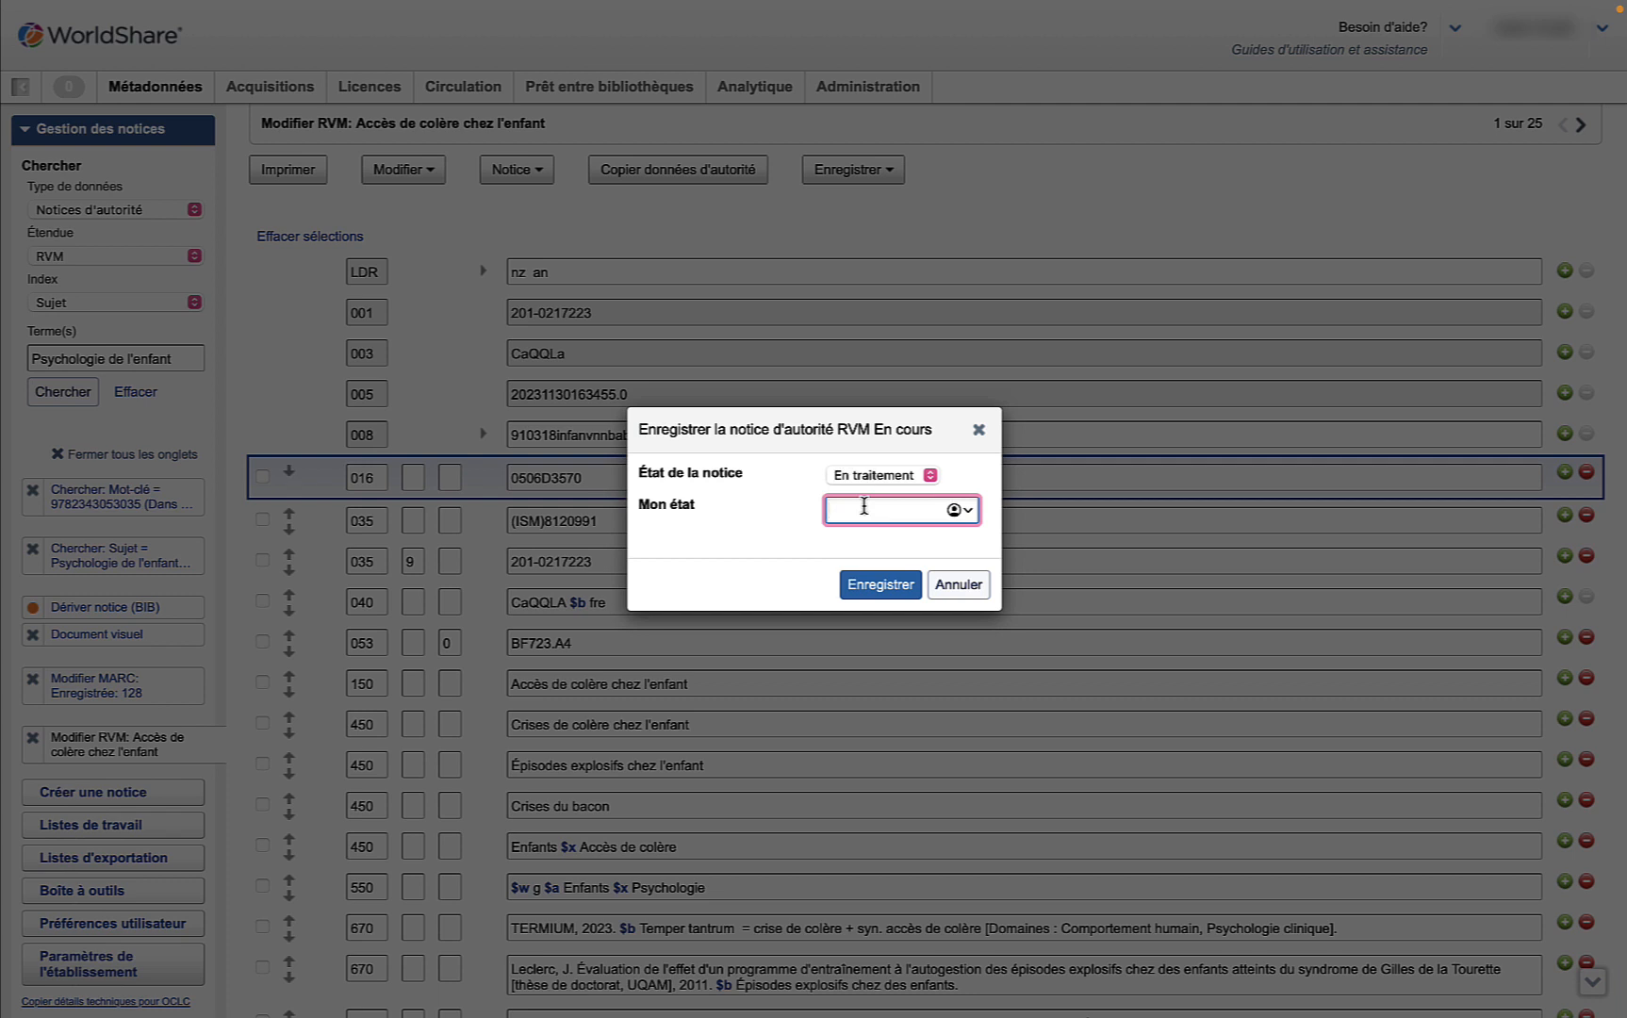
text(oi_1)
click(880, 584)
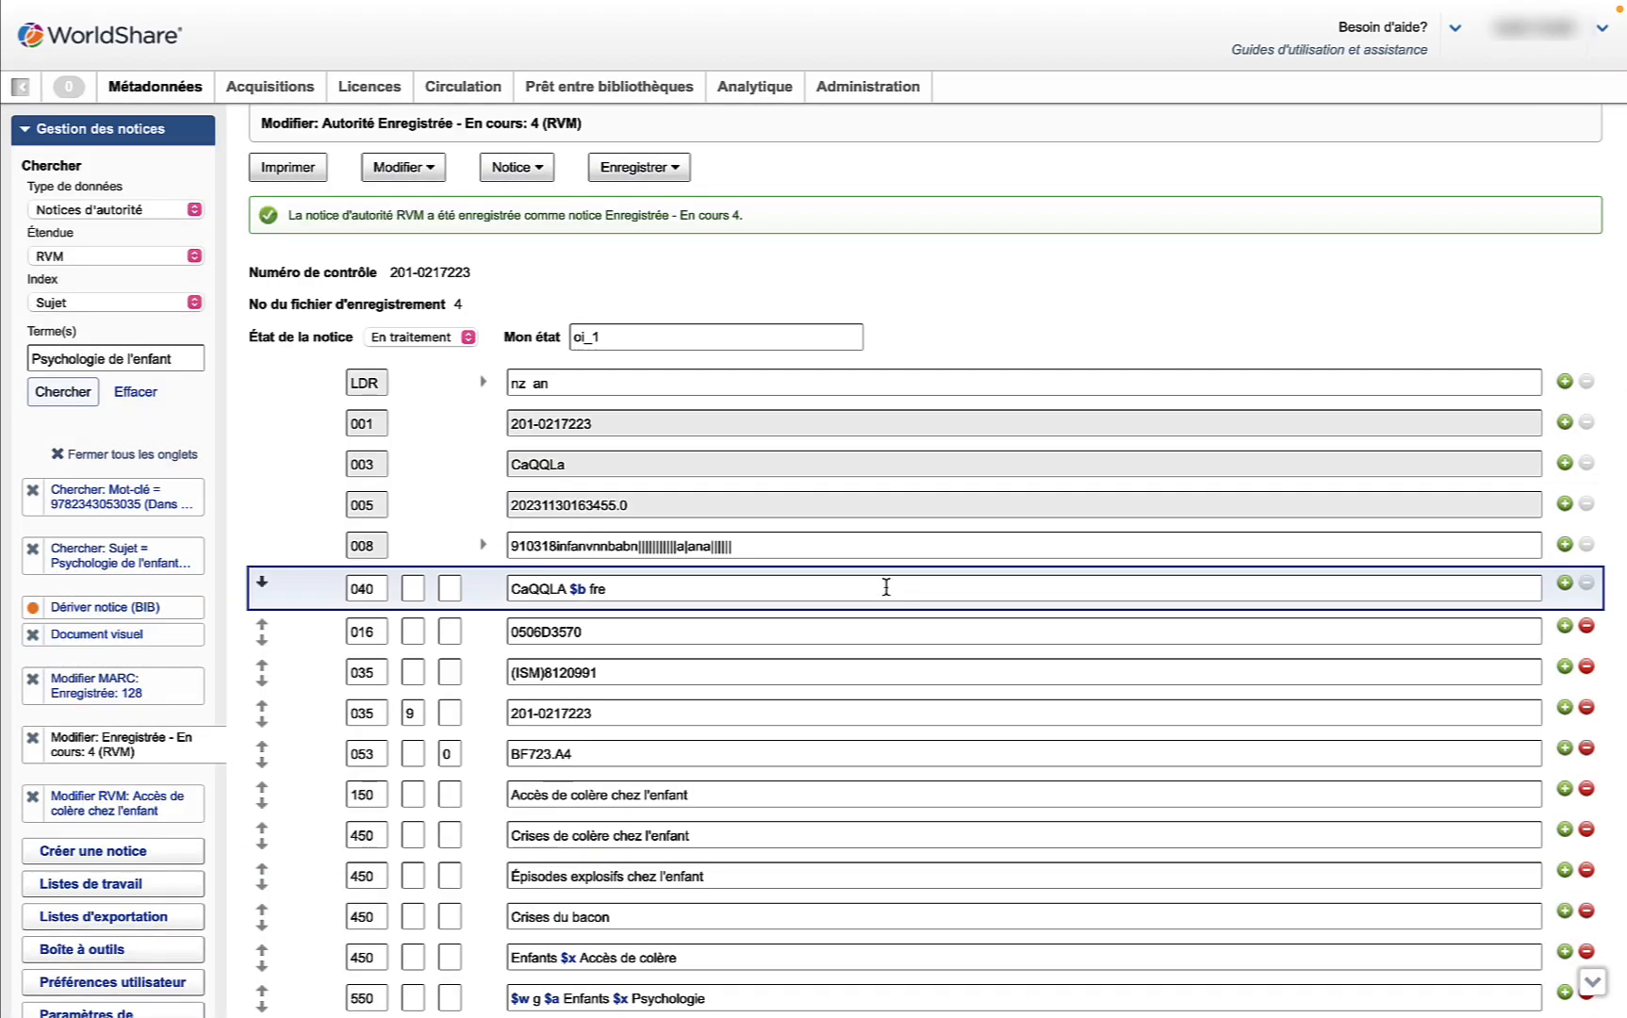
Try to send the saved RVM authority record to an export list.
click(542, 172)
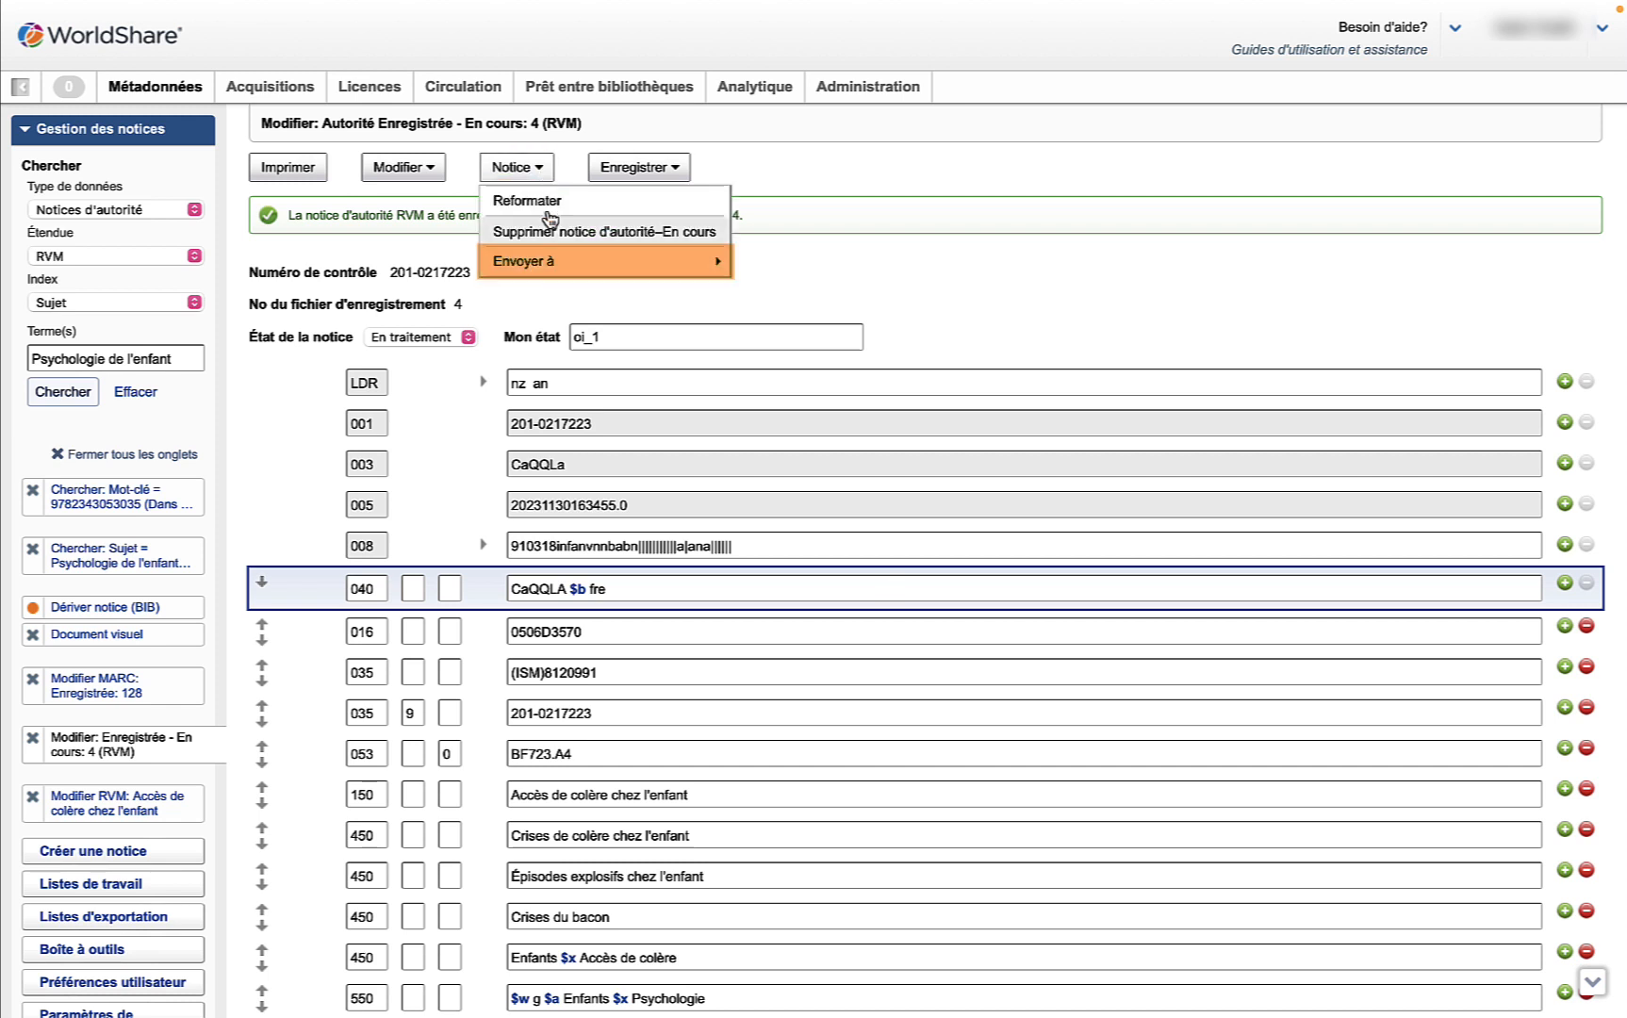
mouse_move(554, 265)
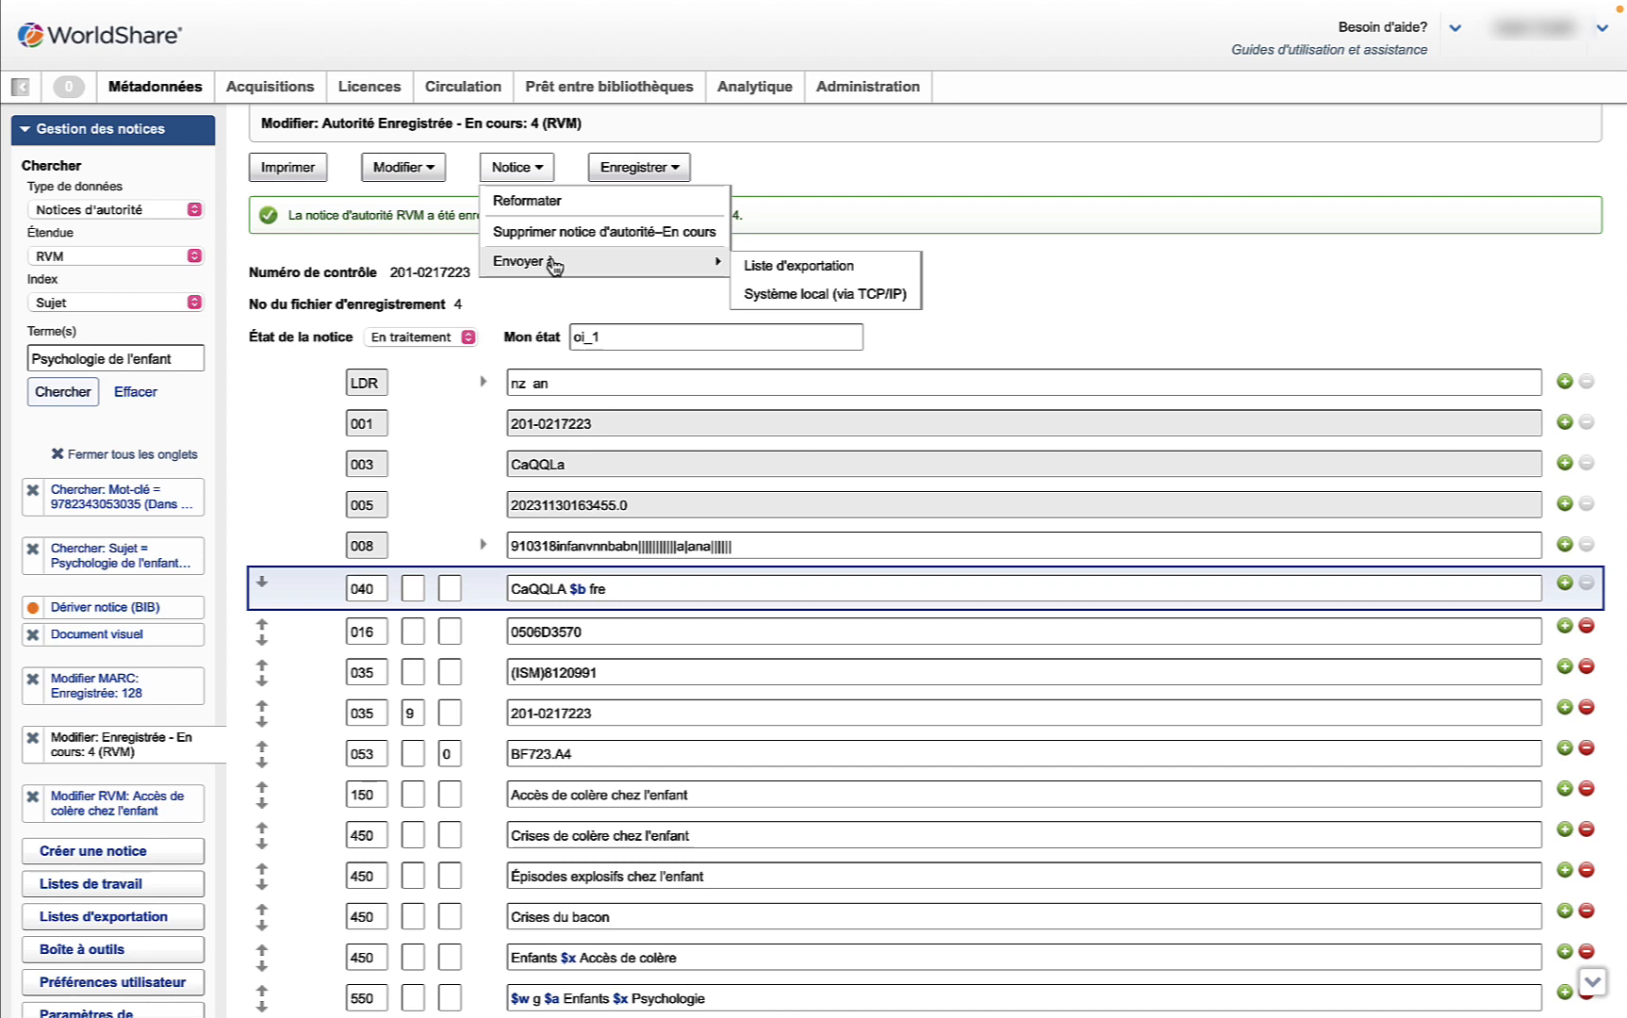
click(751, 268)
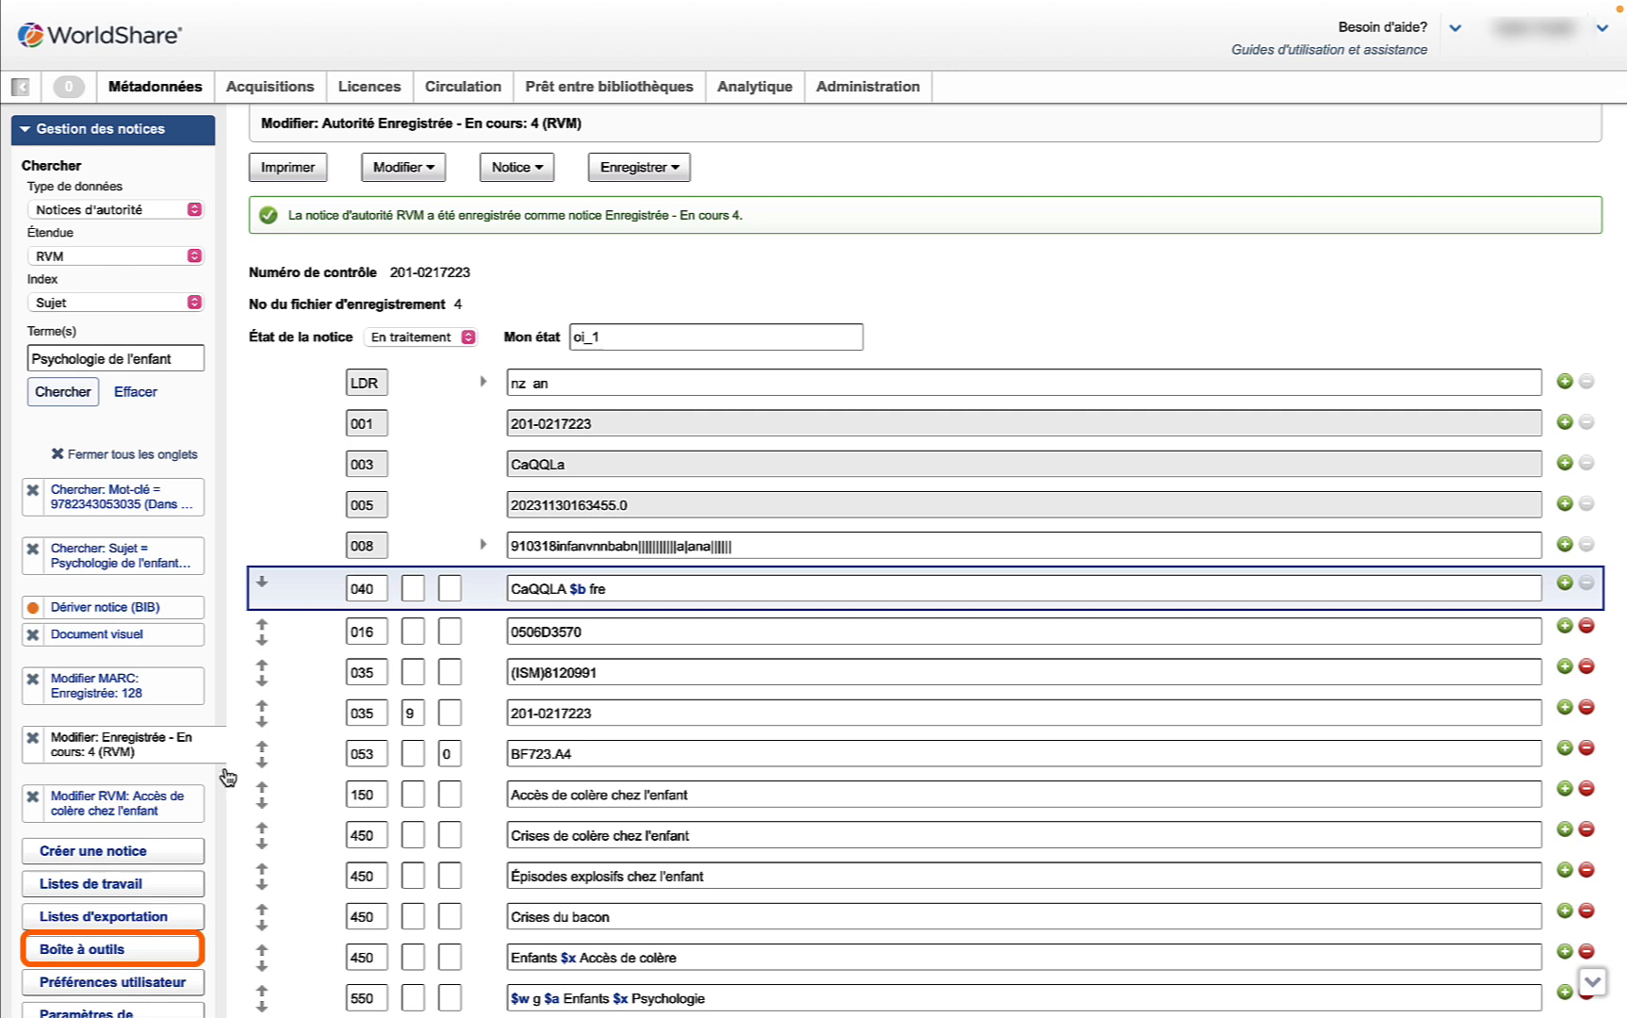
Examine the fixed-data templates and the field strings in the Boîte à outils, and switch the strings to Texte.
click(161, 960)
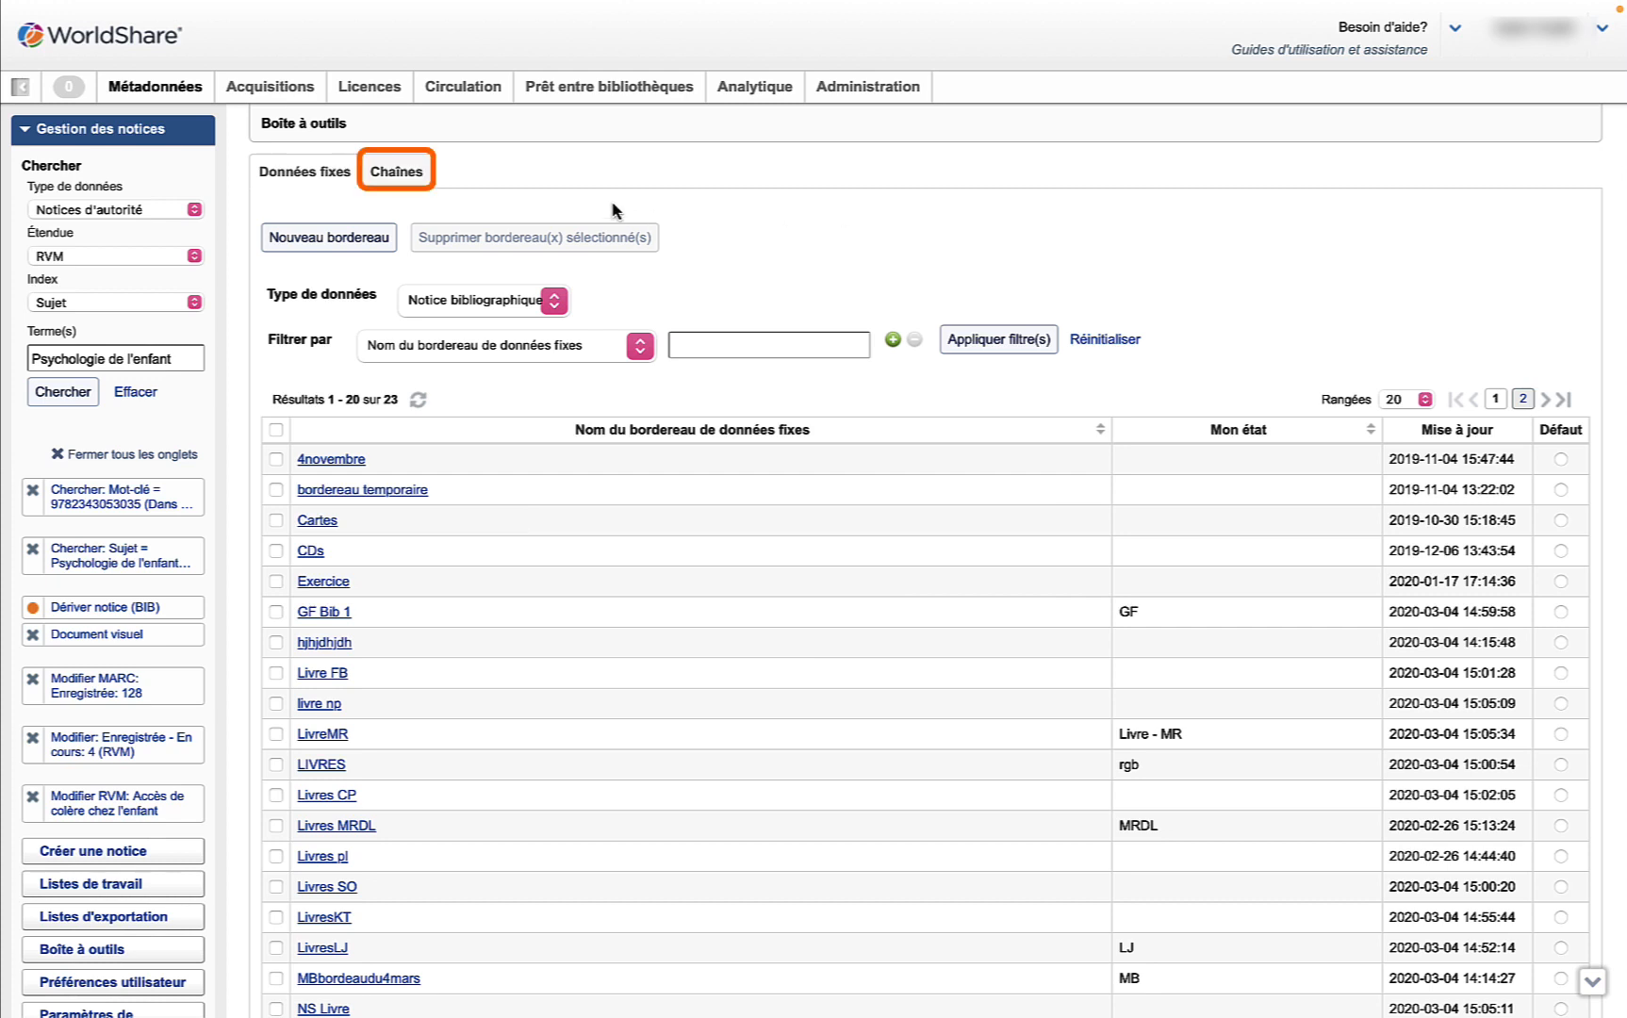
click(415, 172)
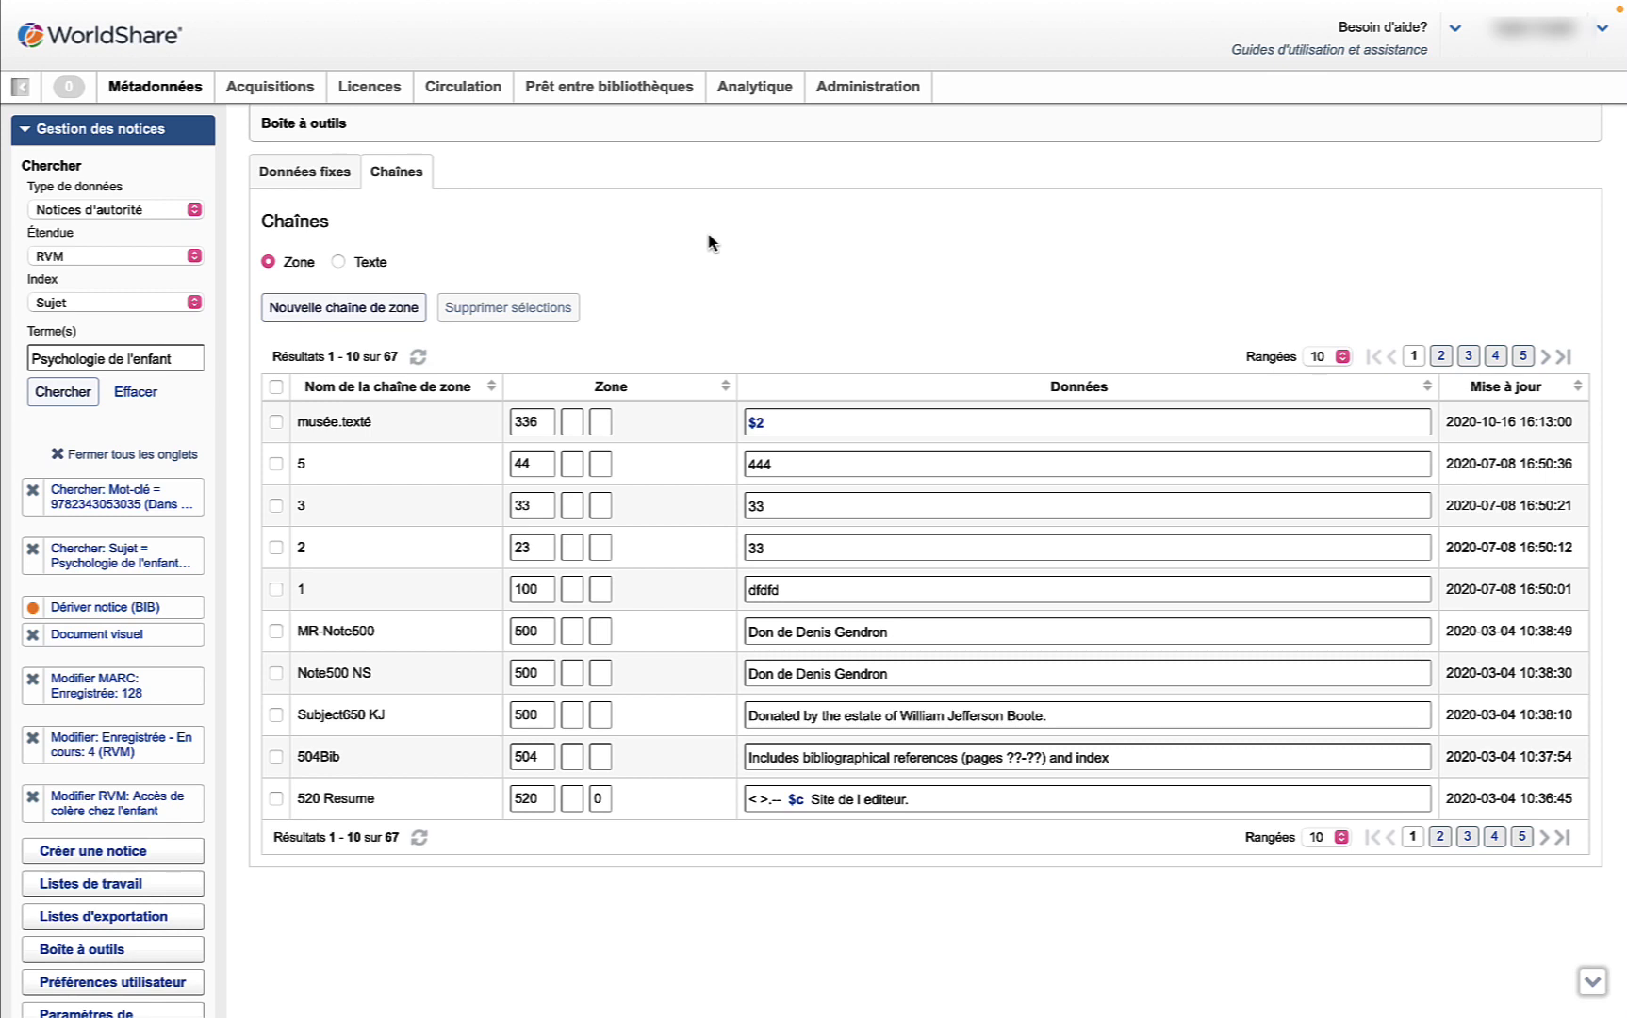
click(338, 263)
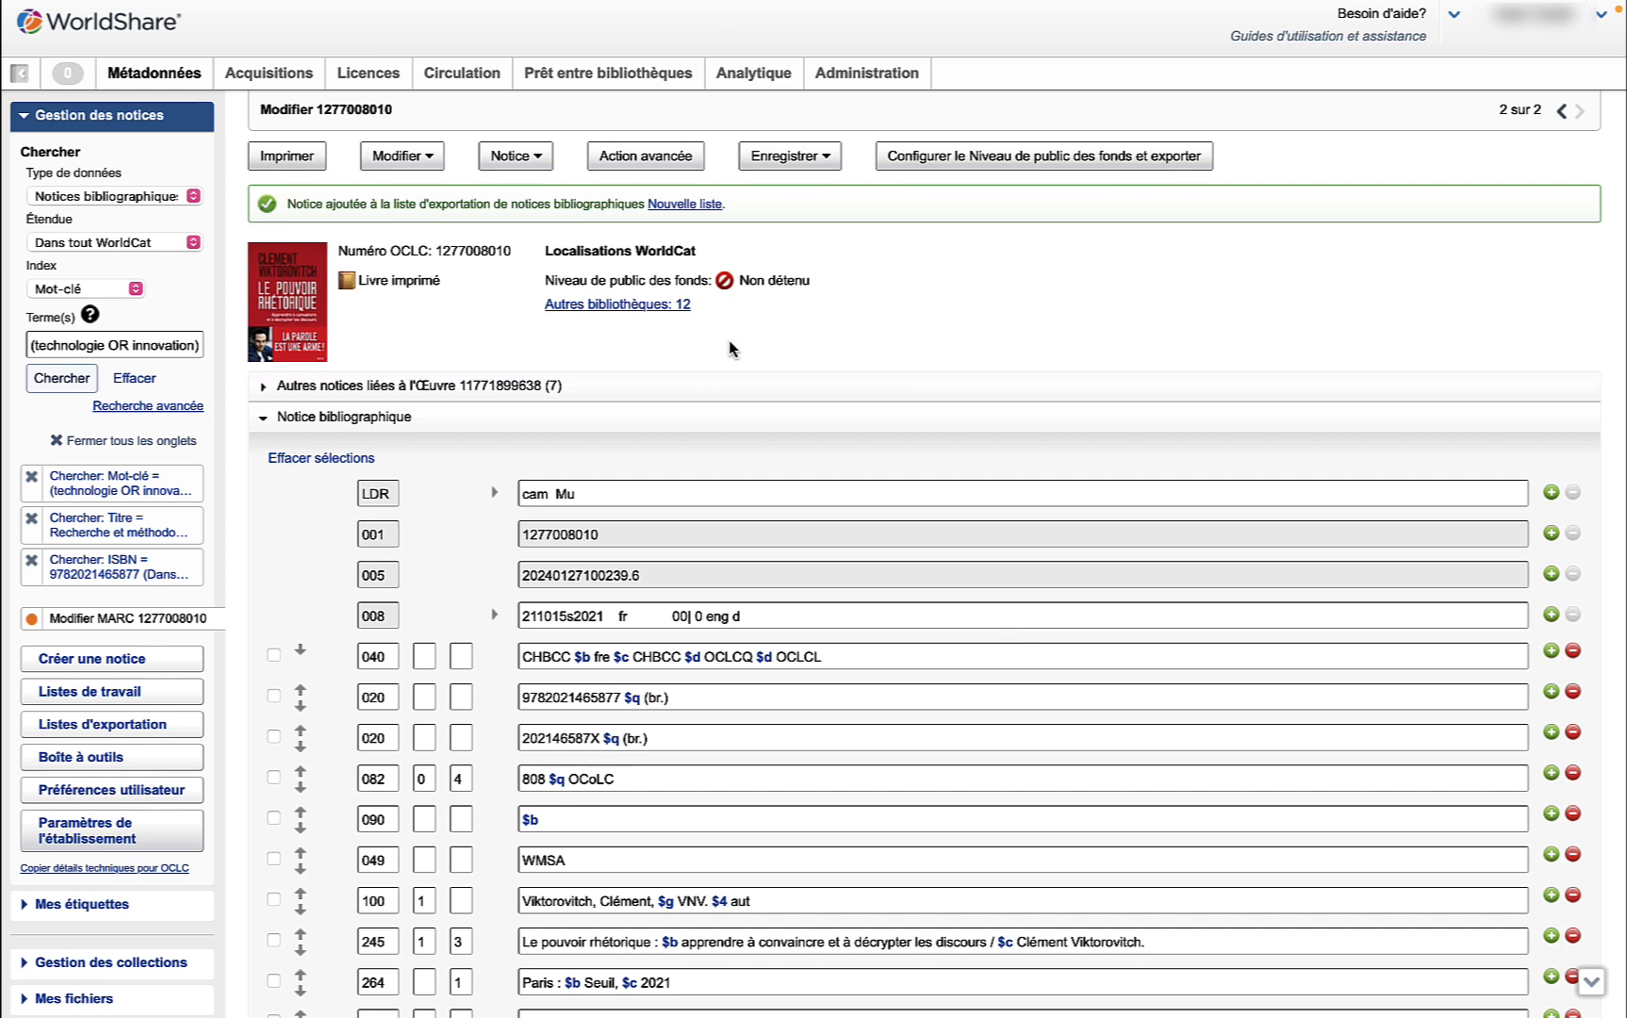
click(536, 162)
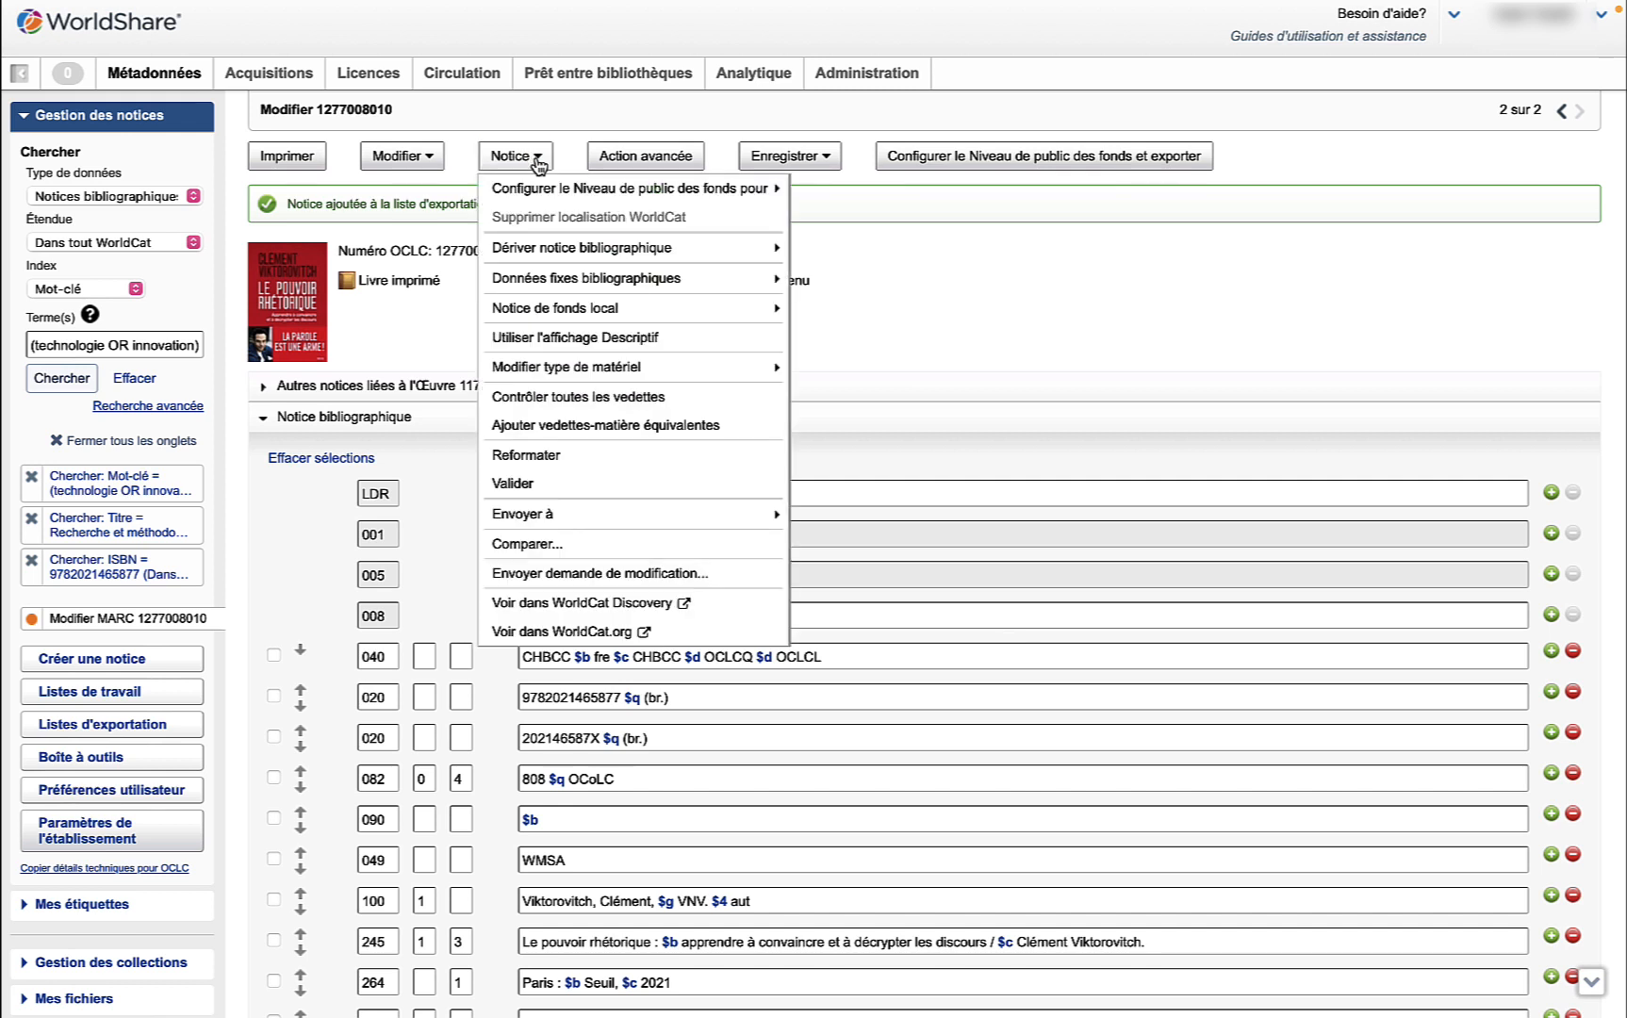
mouse_move(744, 515)
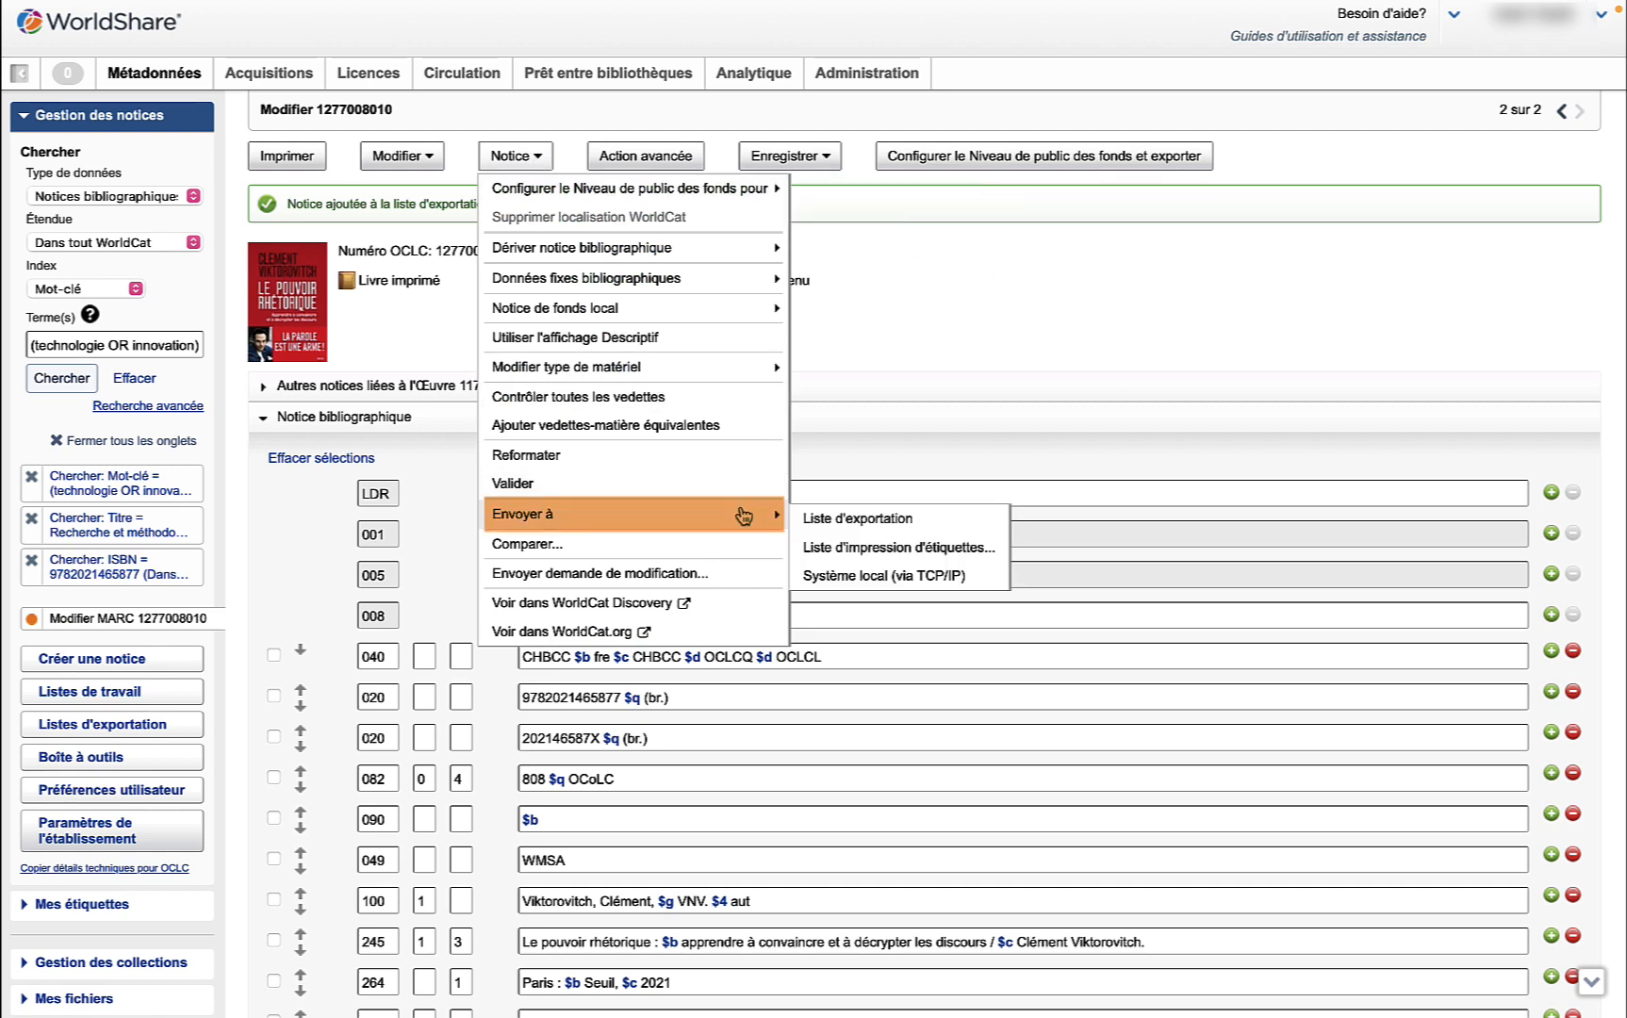
click(851, 543)
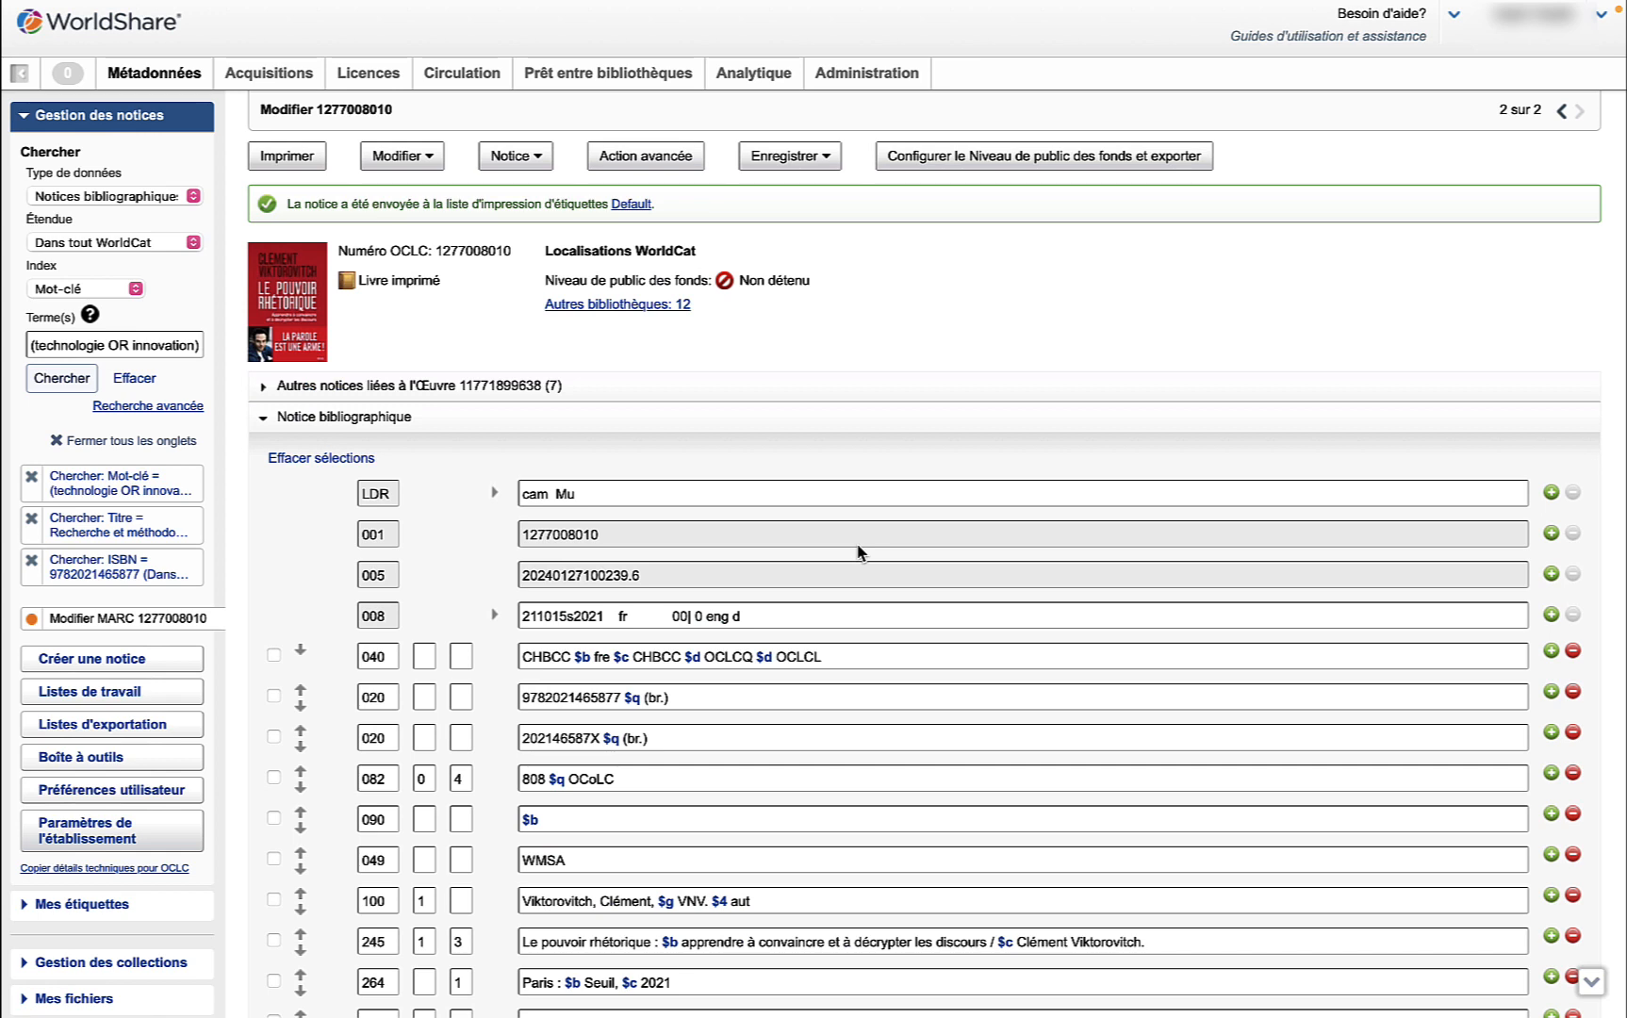
click(164, 726)
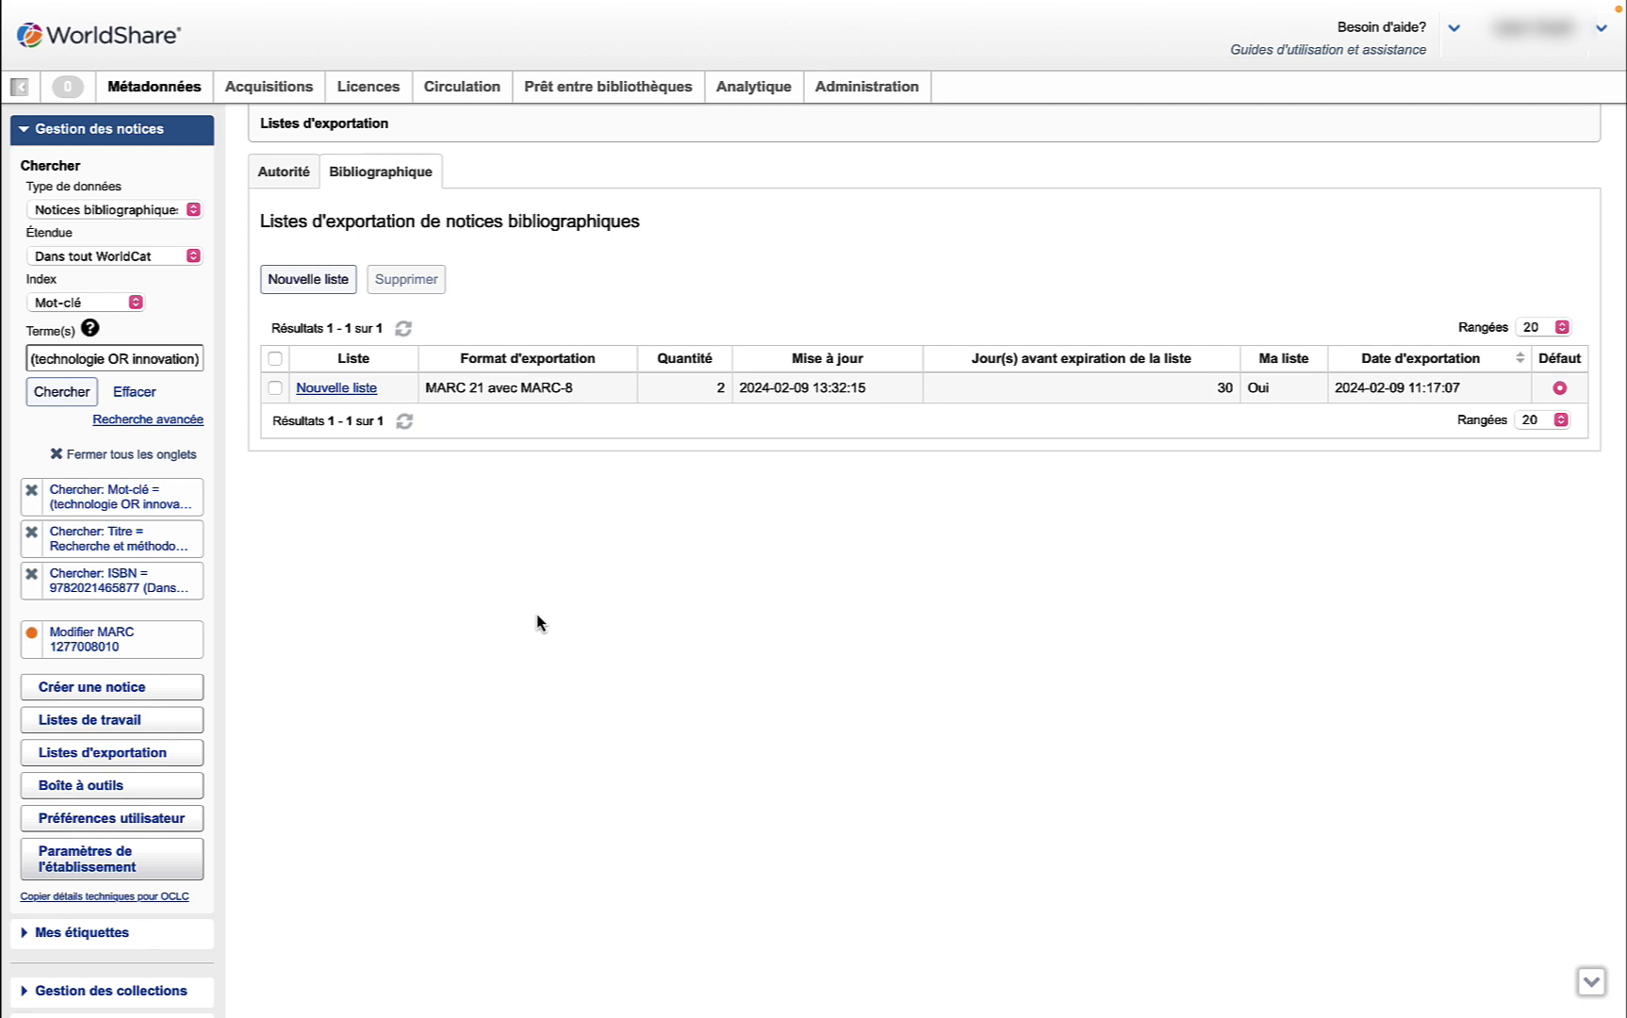
click(336, 387)
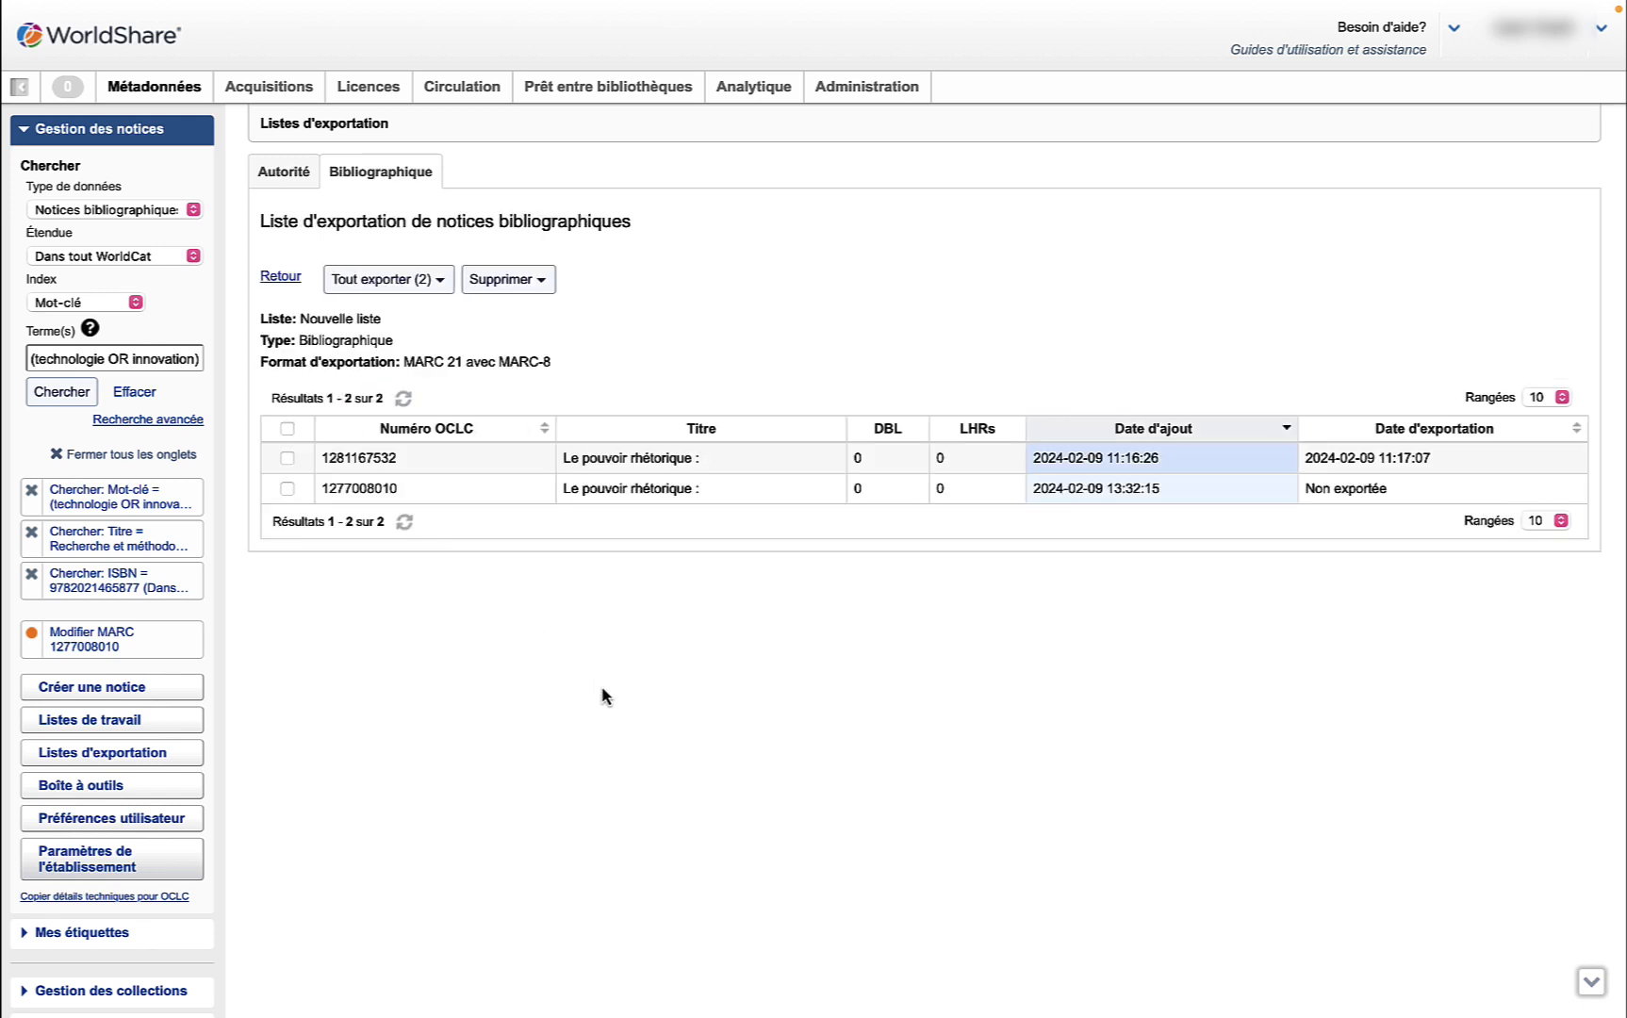
click(287, 489)
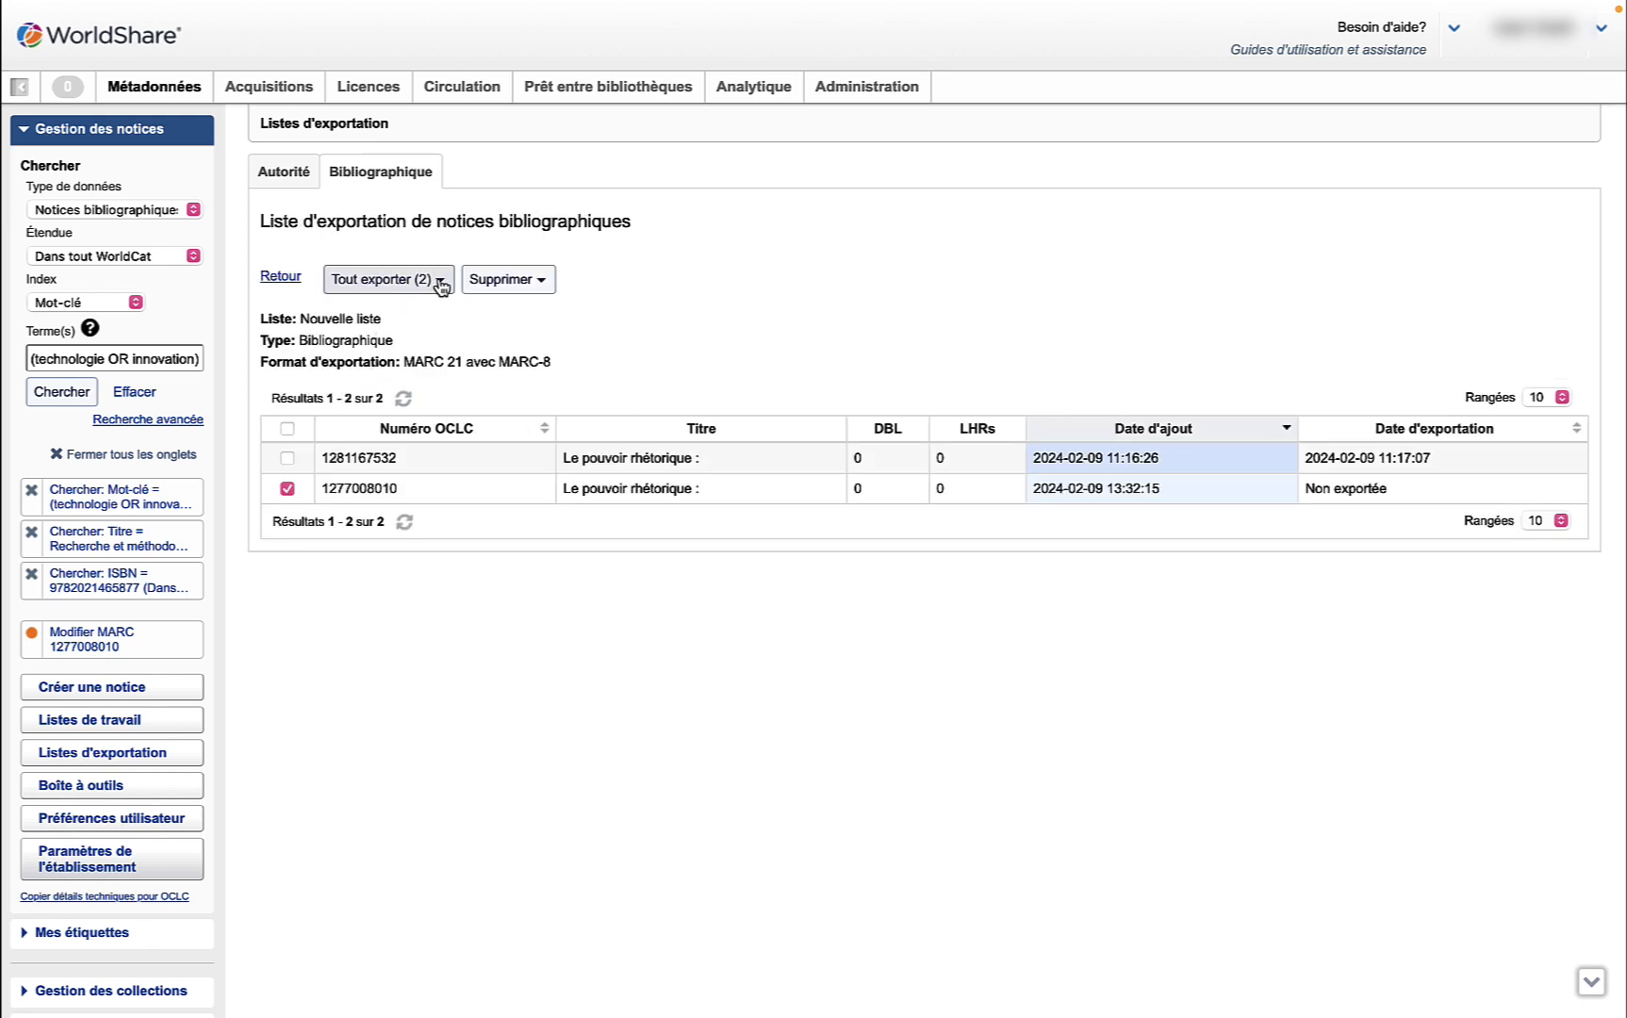
click(440, 285)
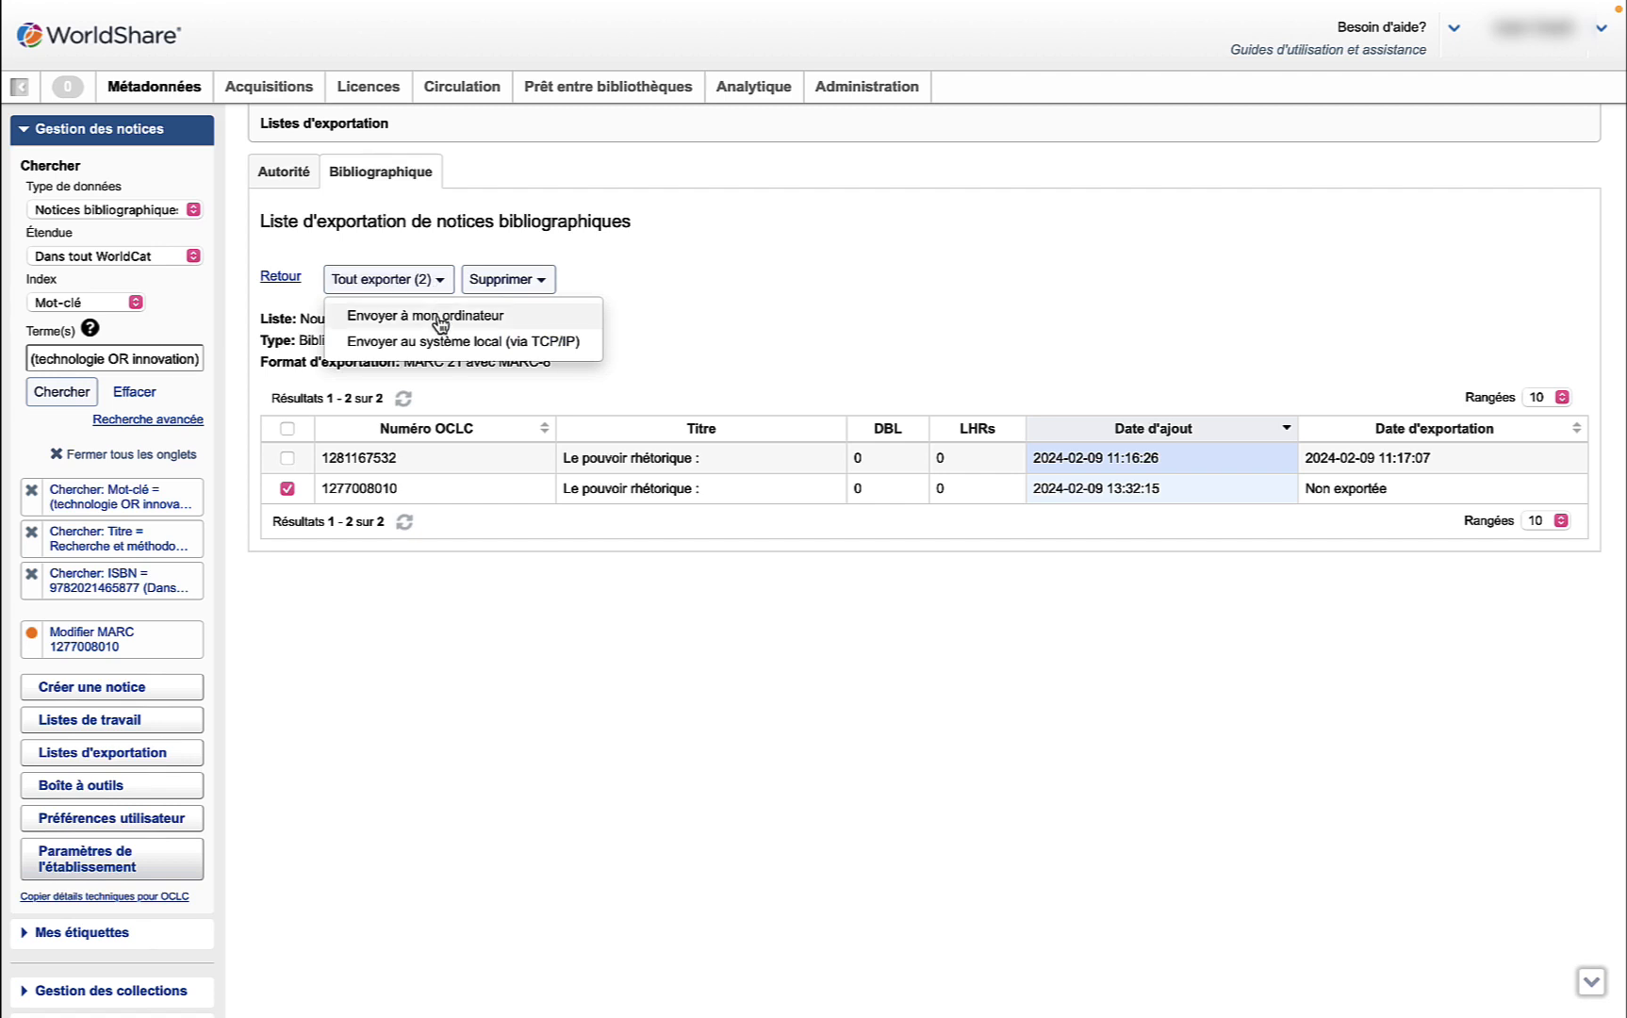
click(440, 321)
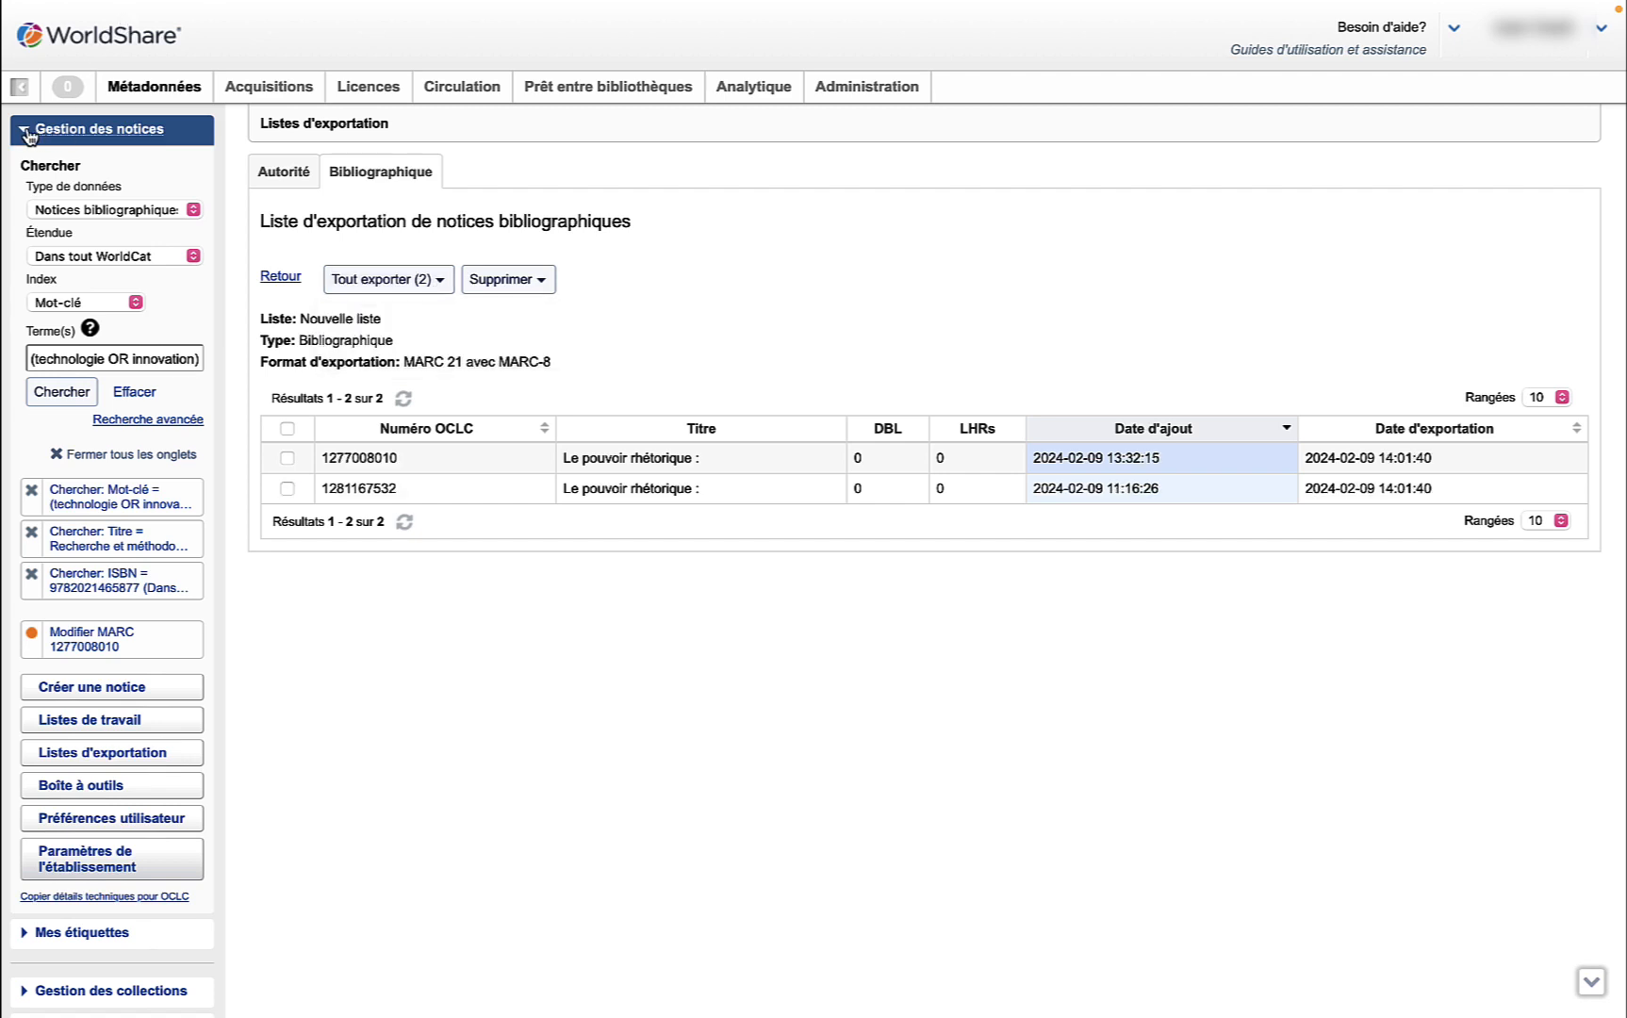
Open the label print list "Default", examine its records and page layout, and open label 1 in the label editor.
click(24, 132)
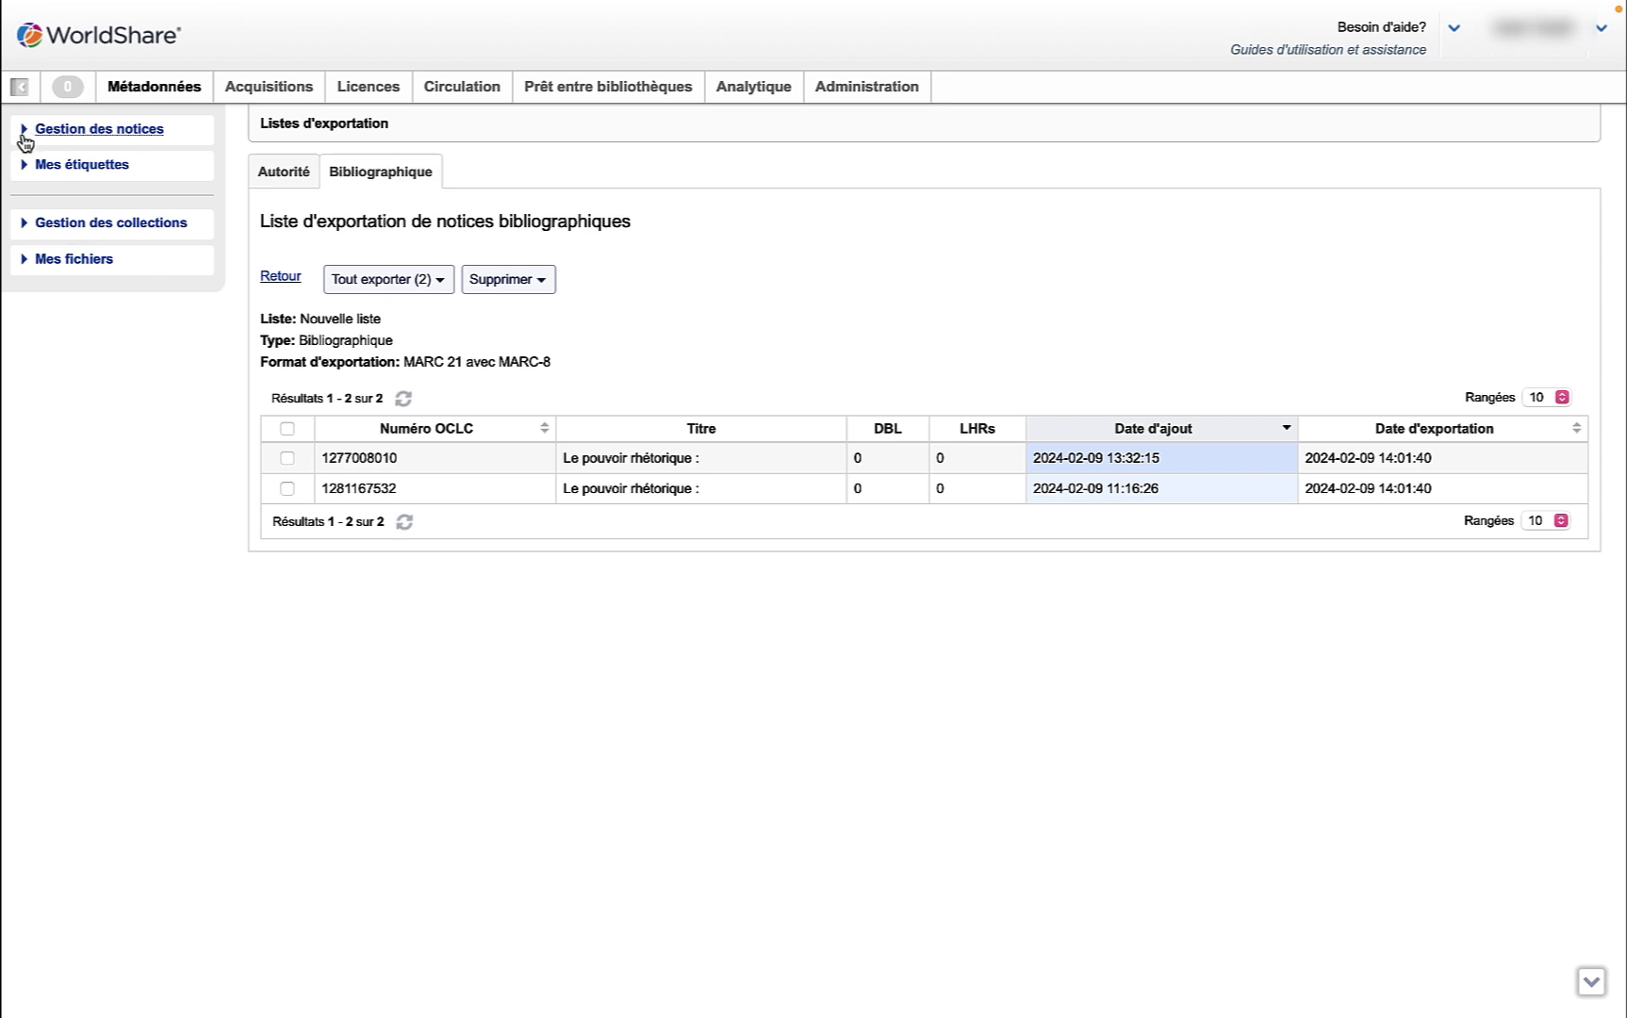
click(26, 166)
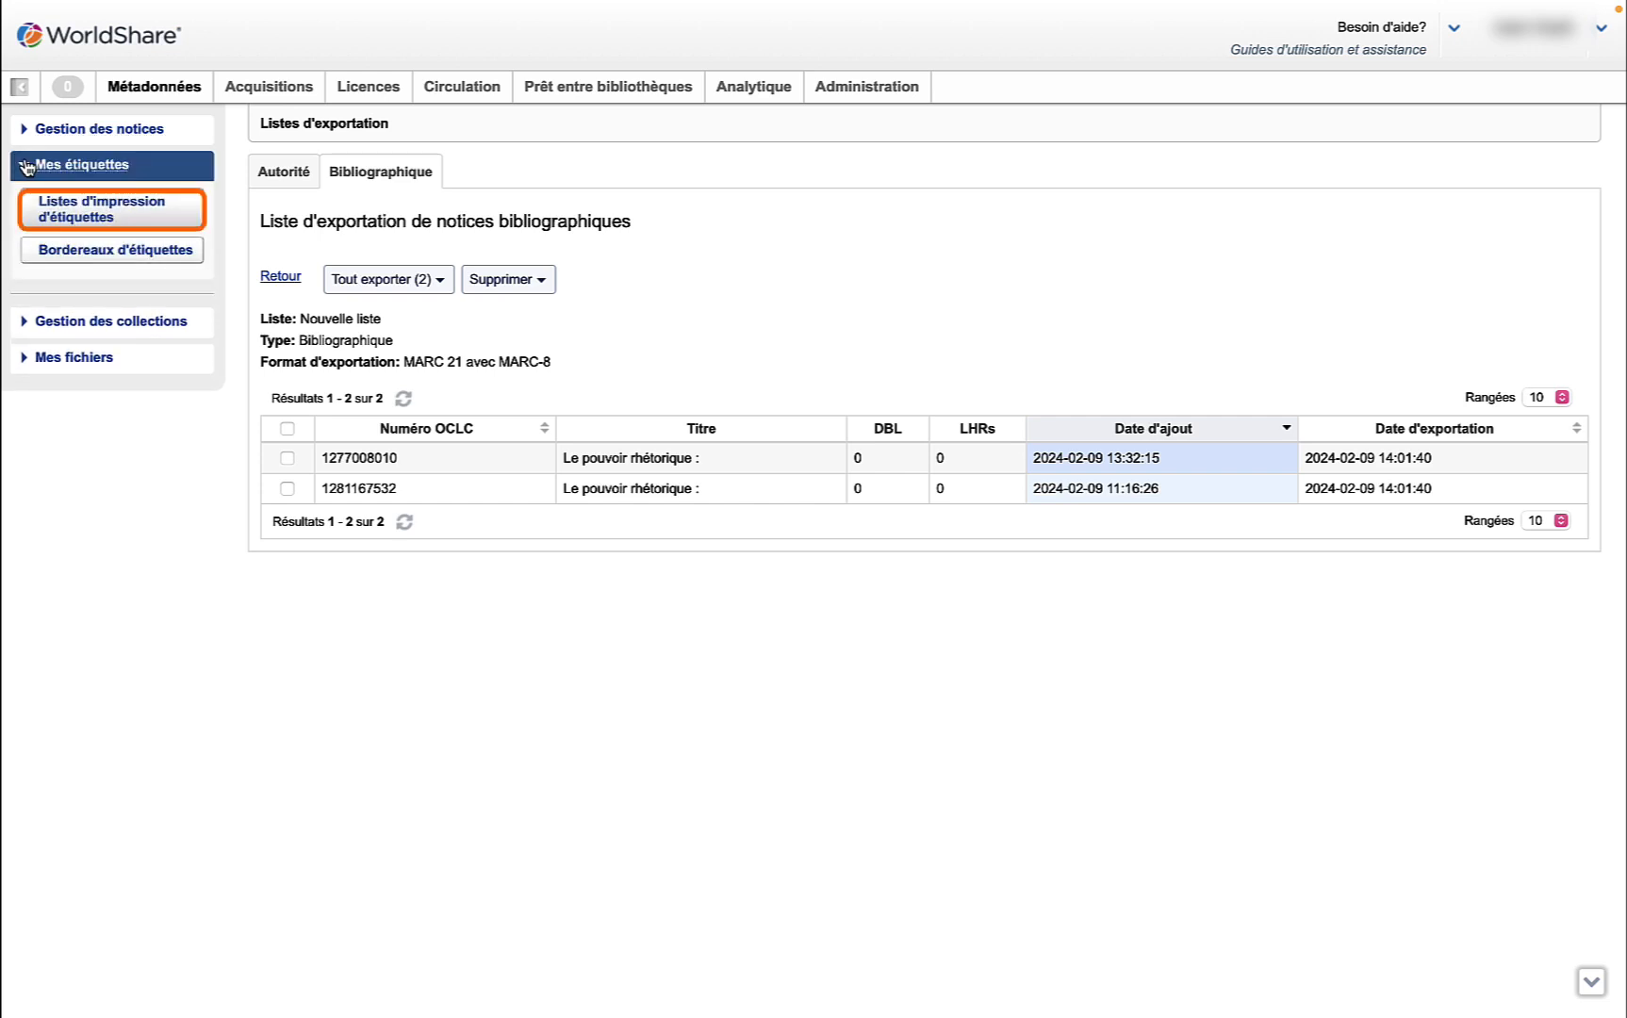
click(80, 208)
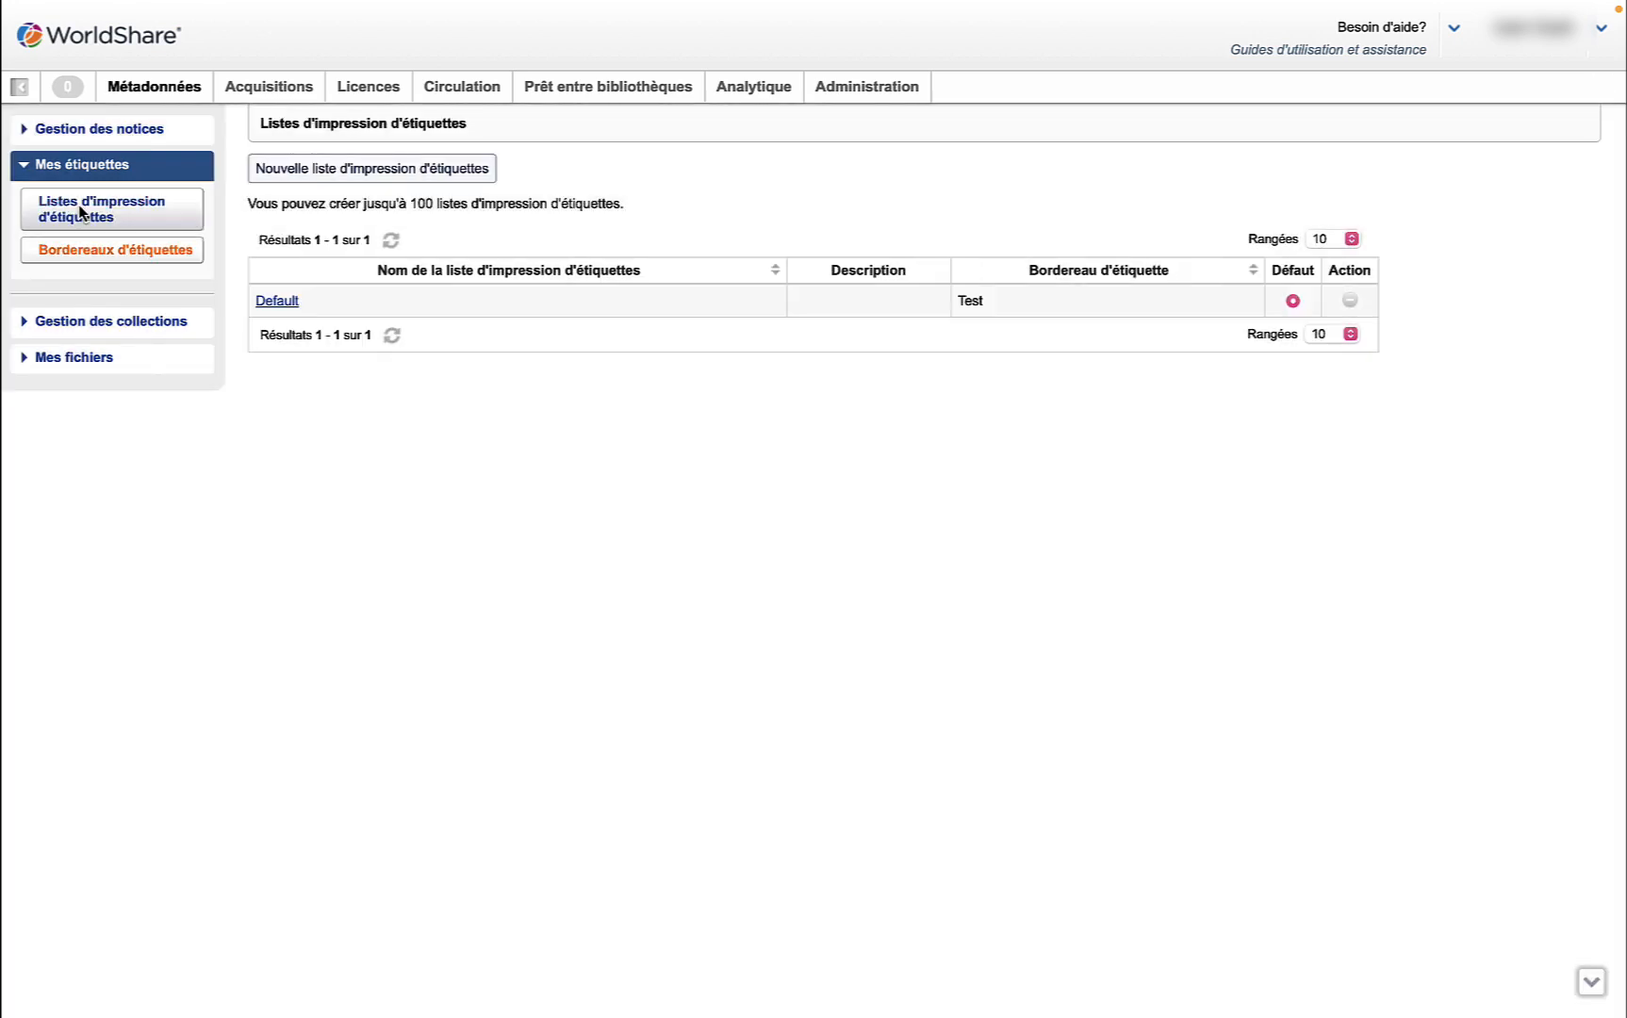
click(278, 303)
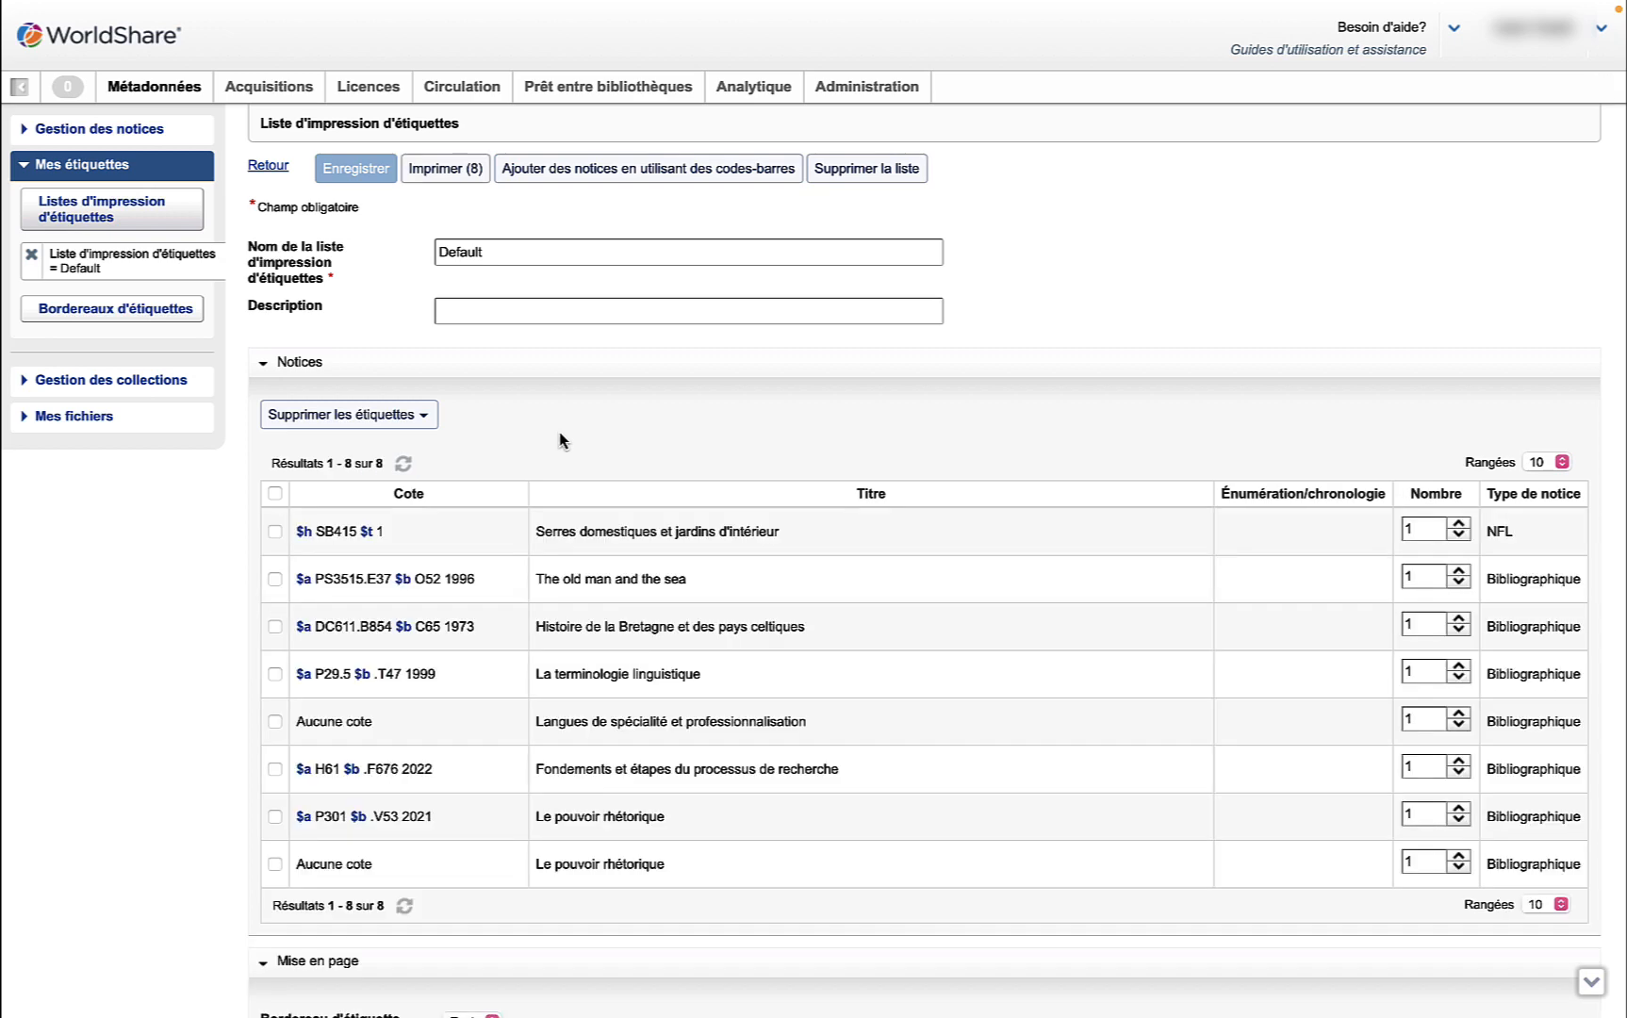
scroll(561, 440, down, 7)
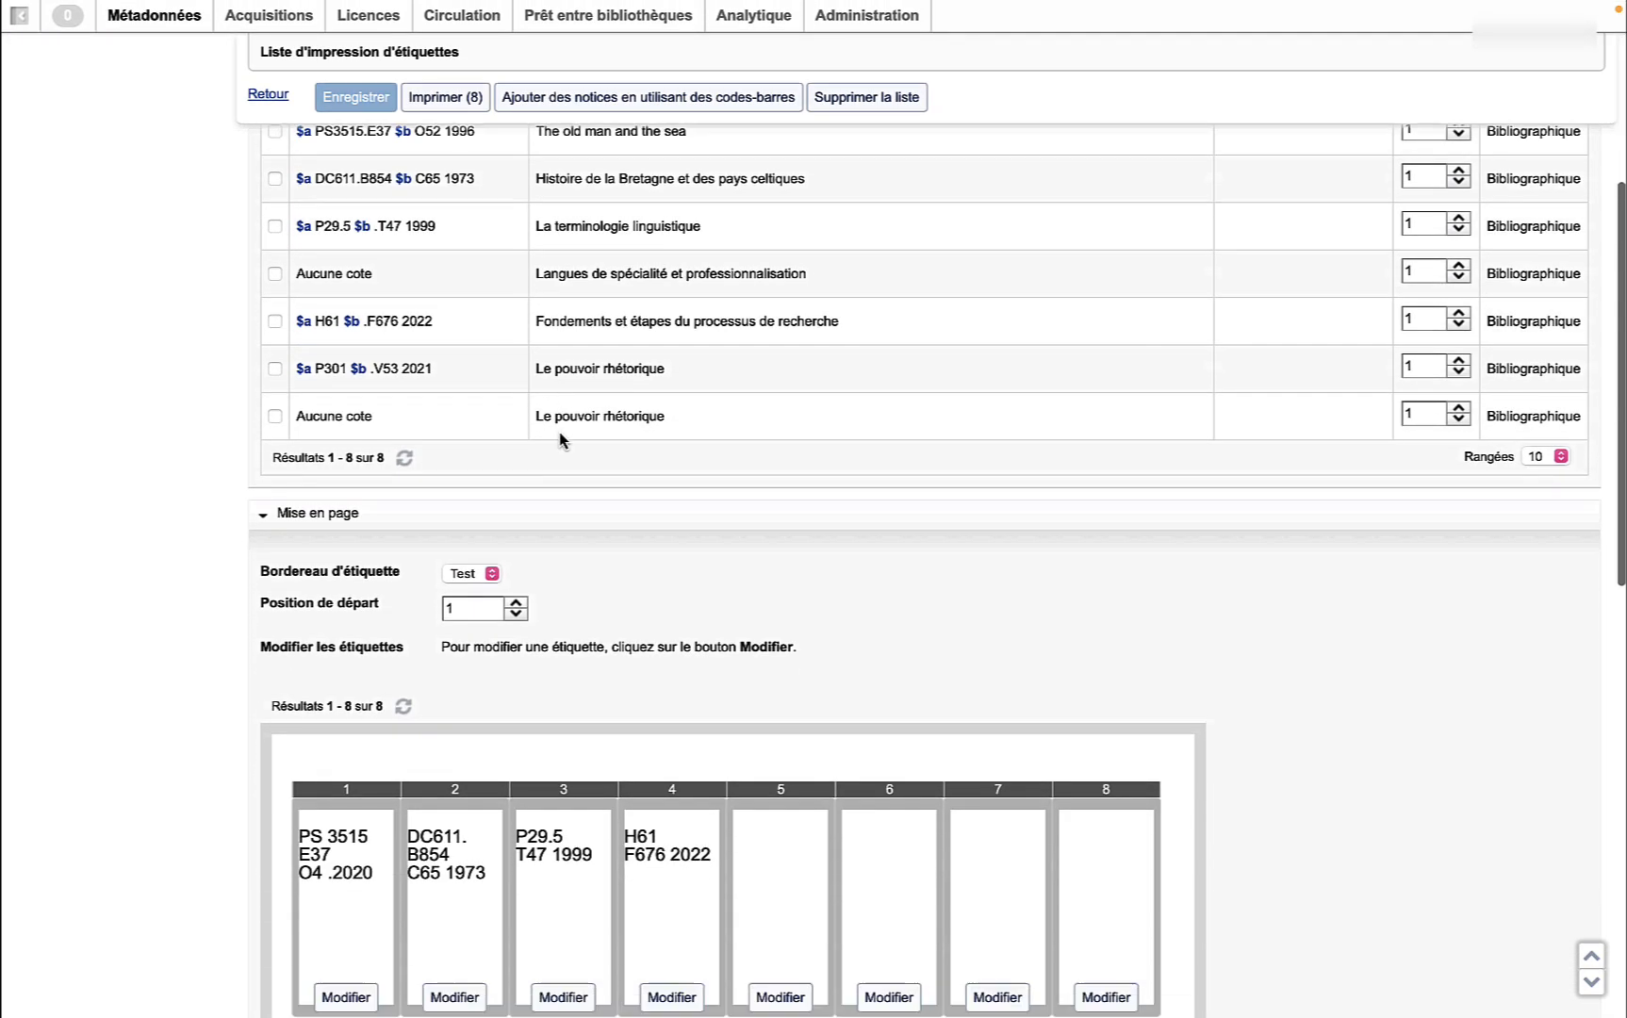
scroll(559, 440, down, 1)
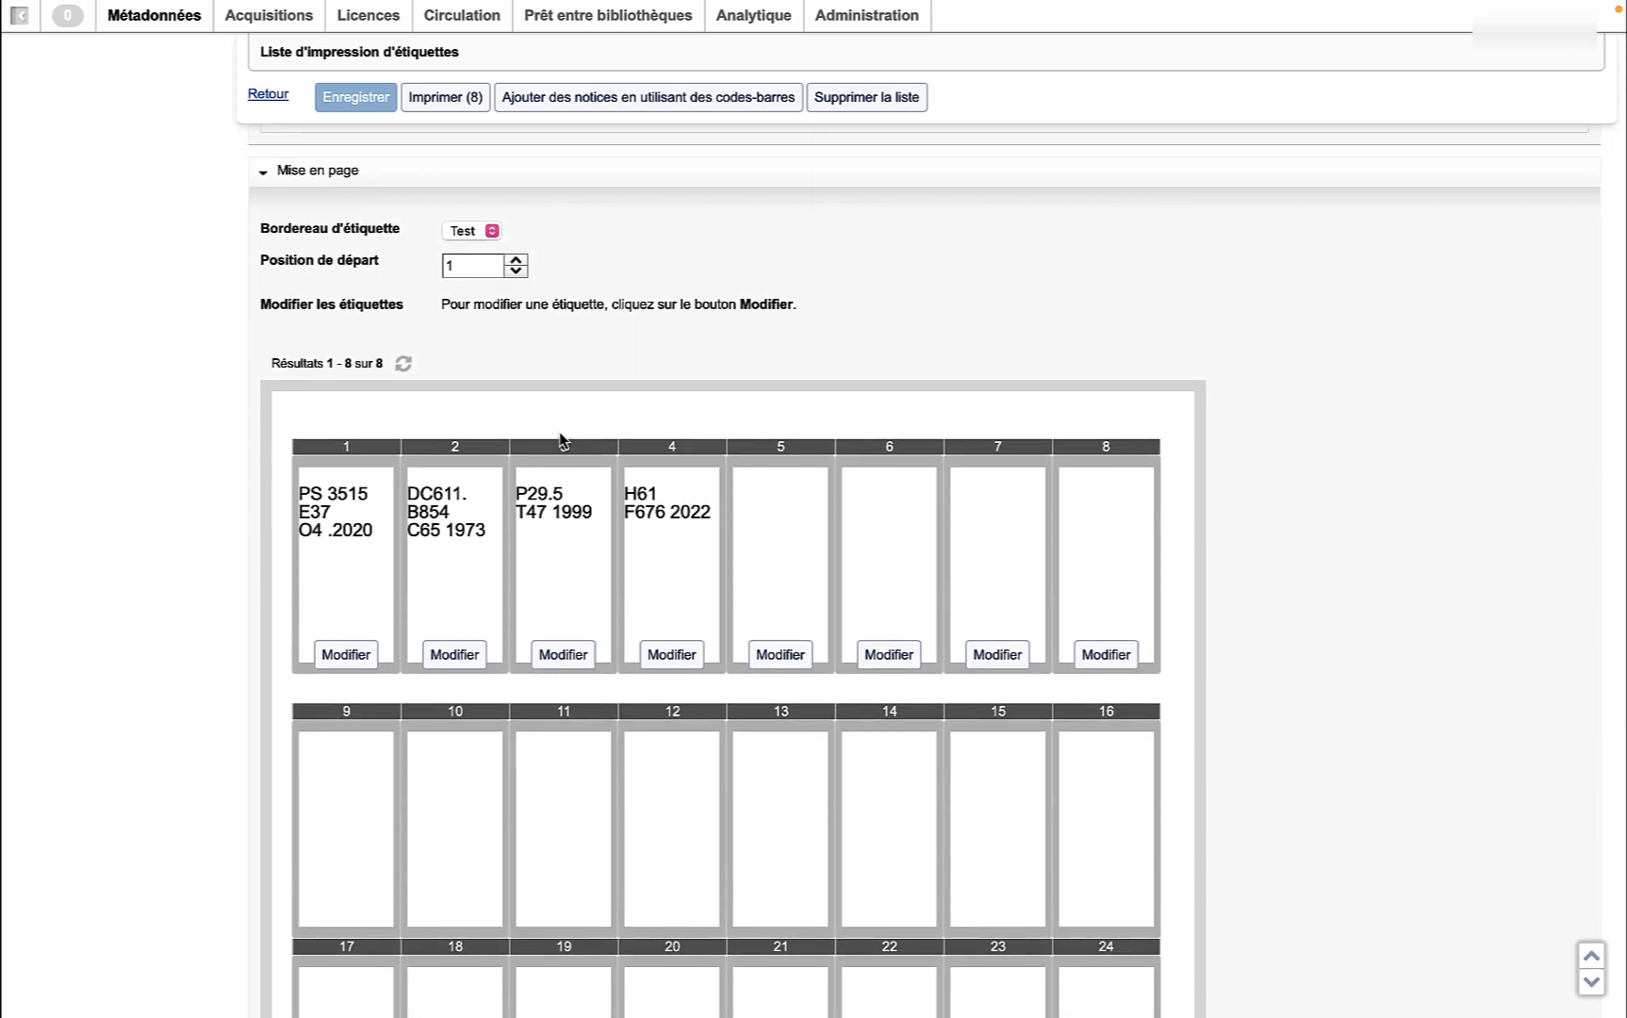
click(344, 653)
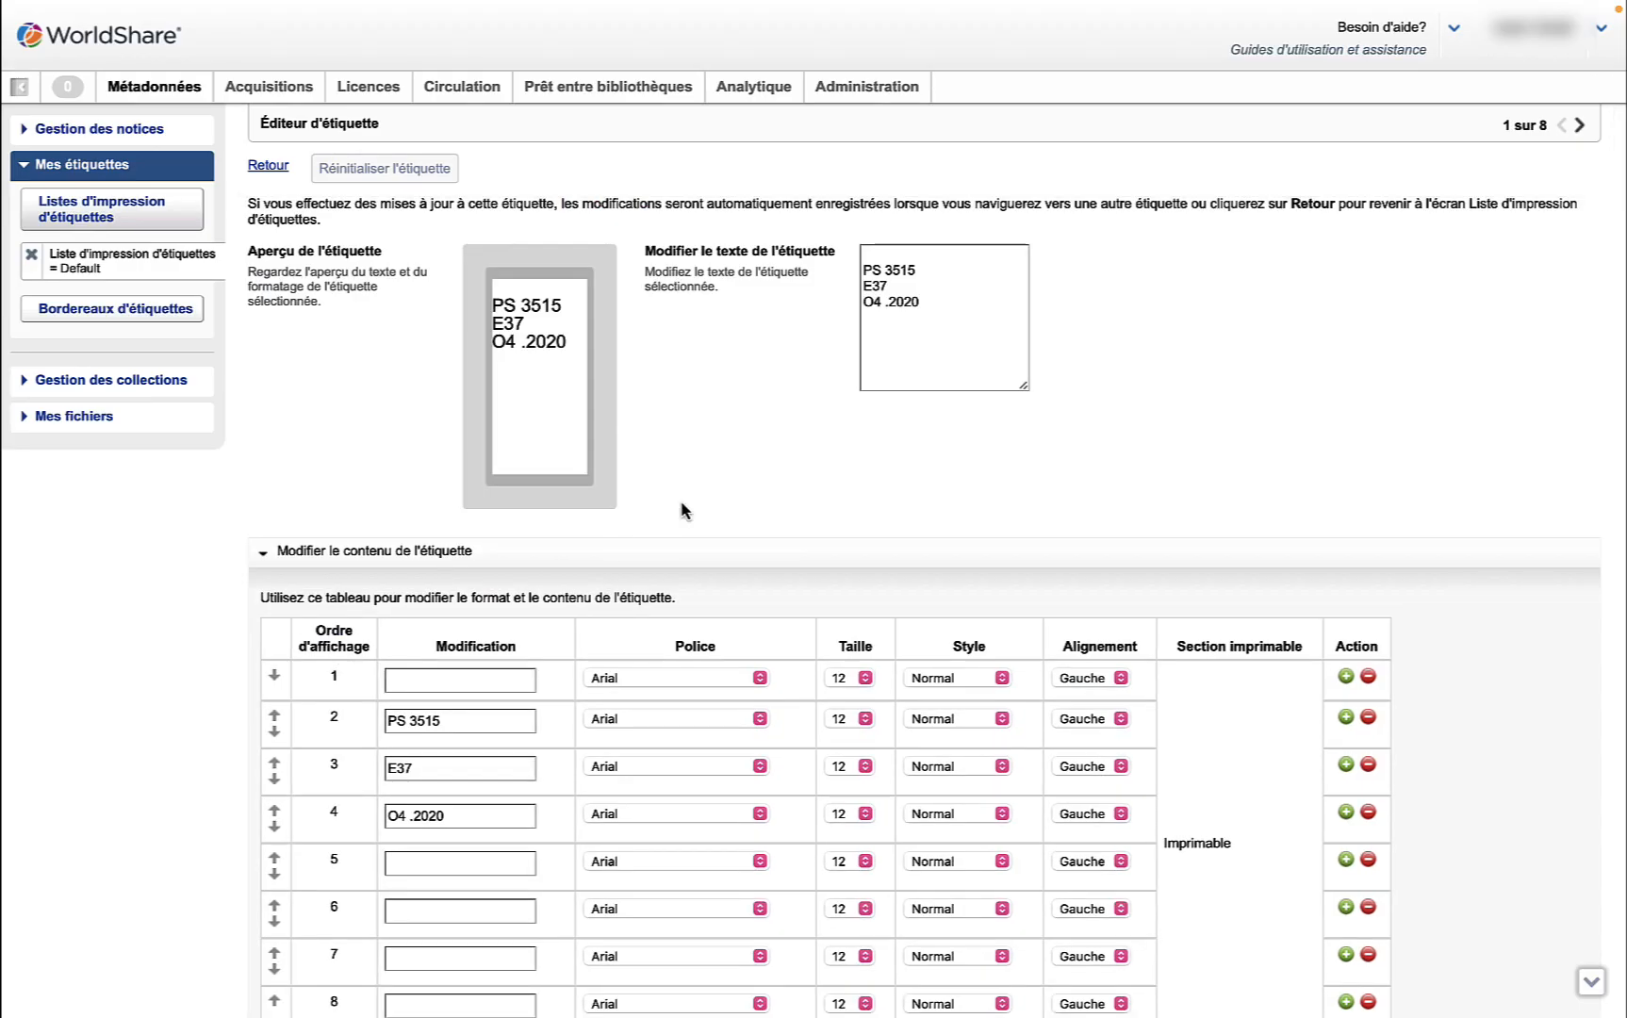